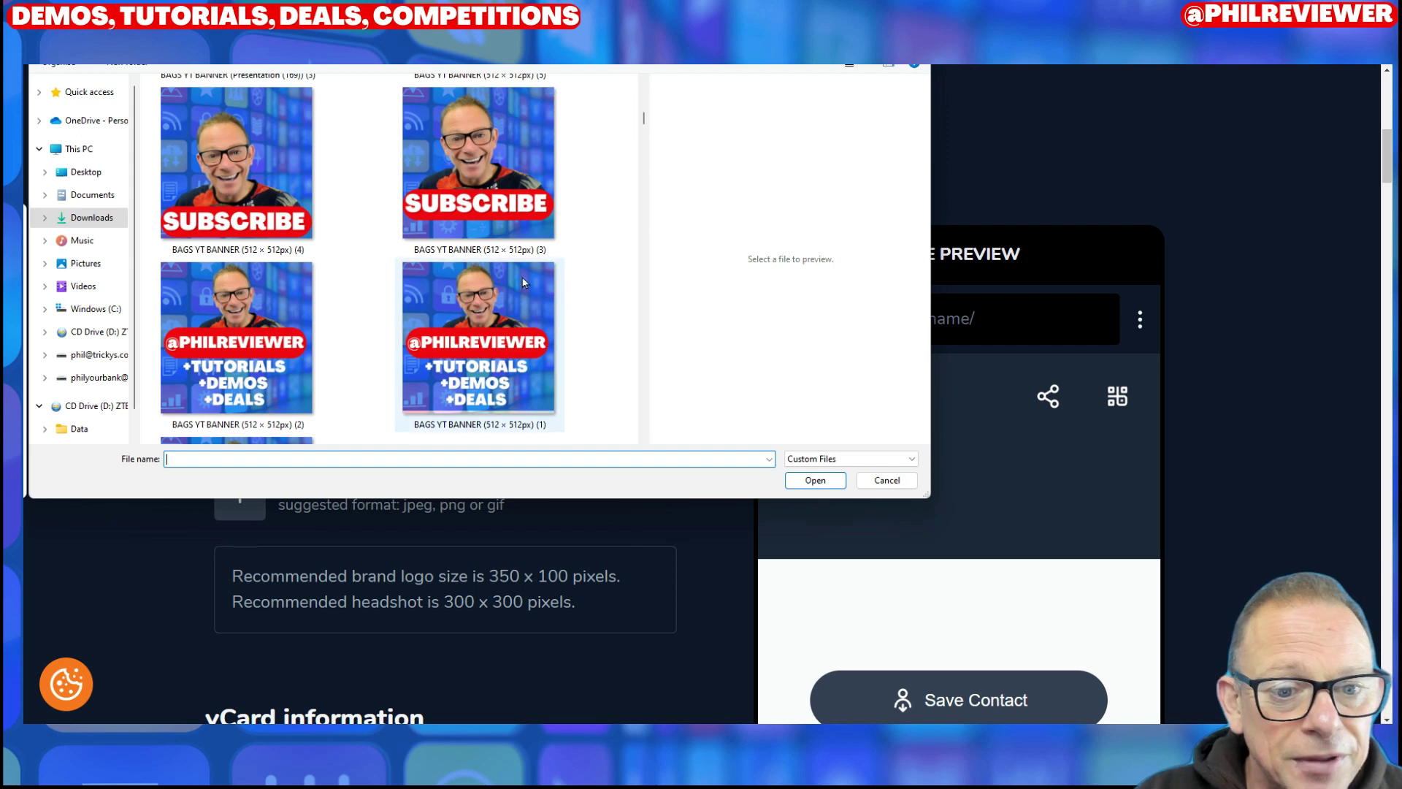
Step: Attach the banner image as the logo and load the repost thumbnail as the headshot
left_click(807, 480)
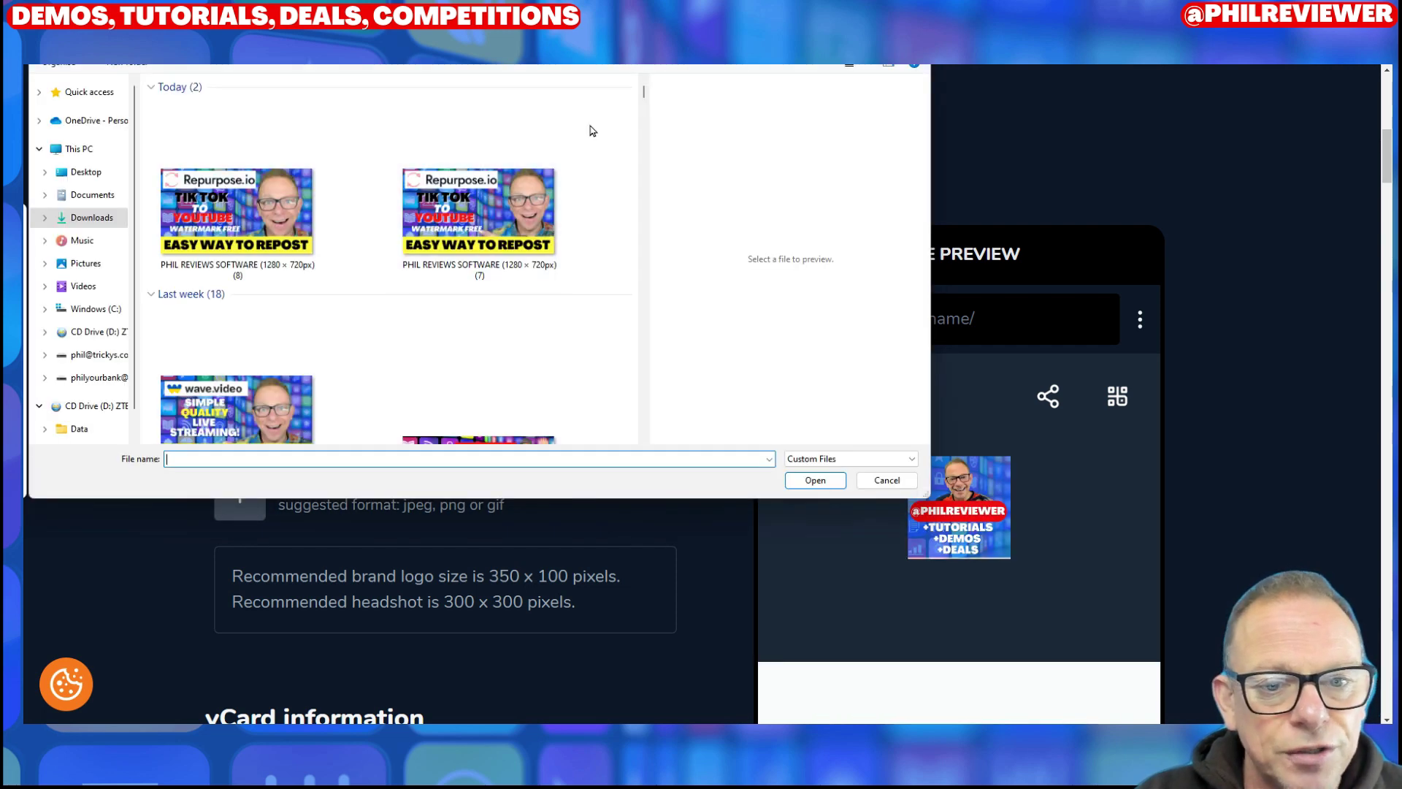
left_click(479, 212)
left_click(810, 480)
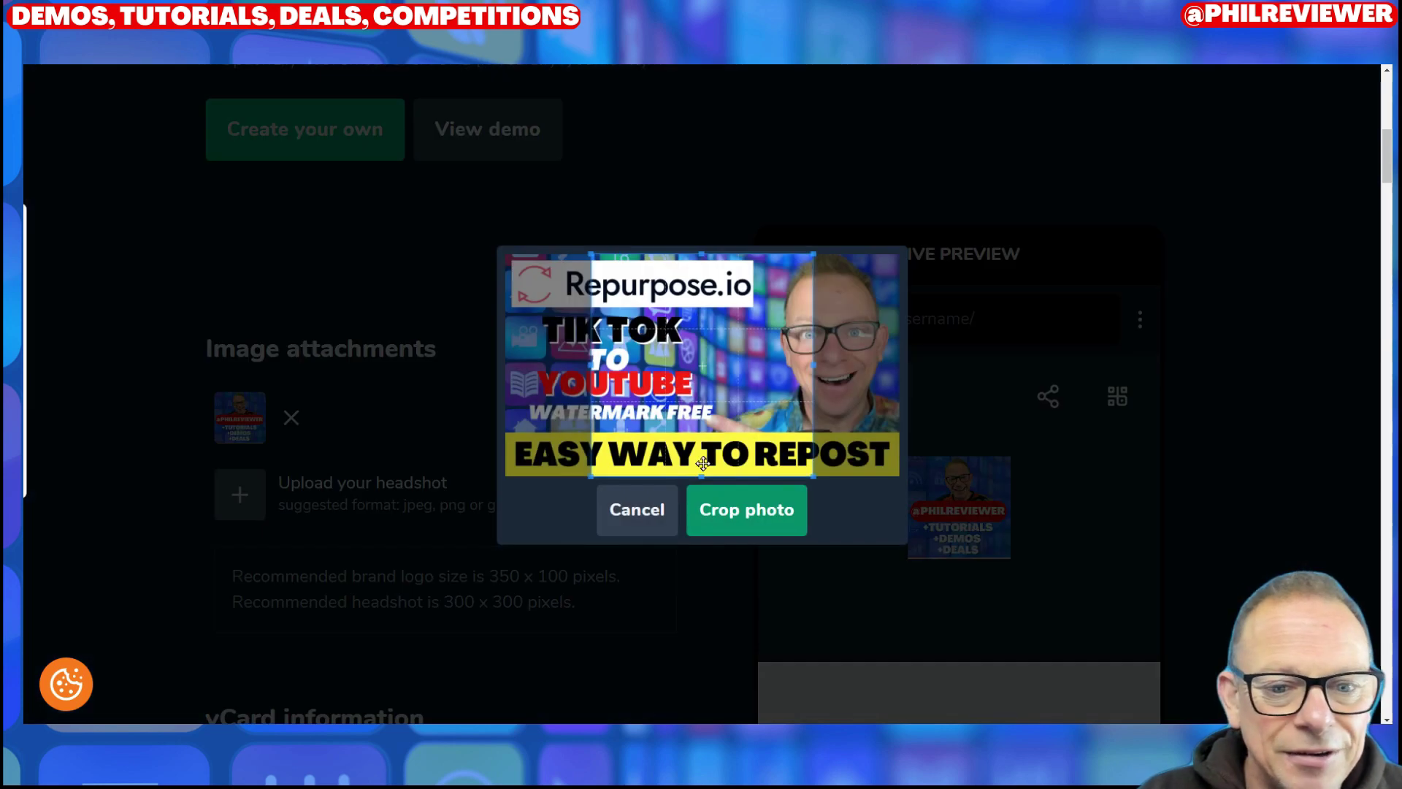
Step: Crop the headshot tightly around the face and apply the crop
left_click_drag(711, 423, 836, 422)
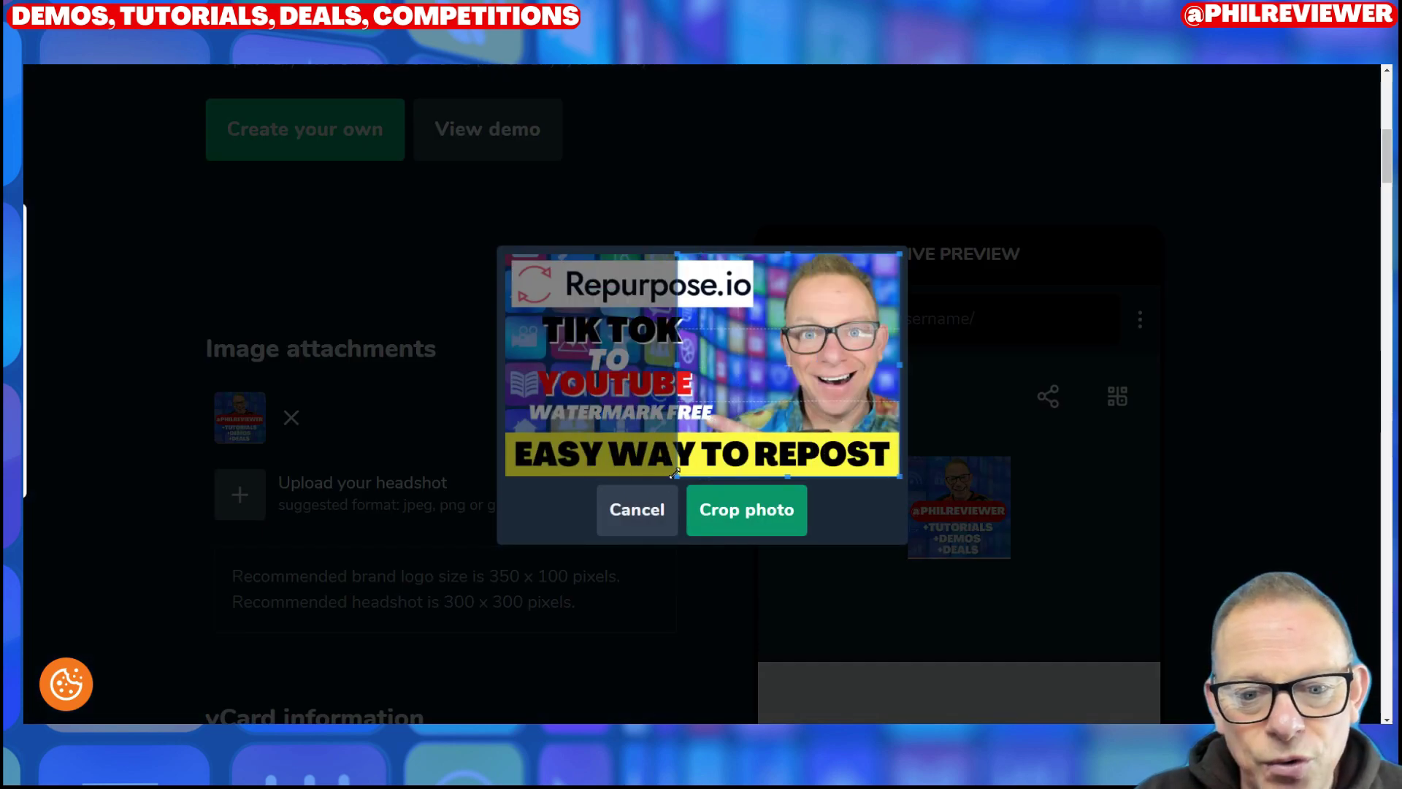
left_click_drag(677, 475, 742, 411)
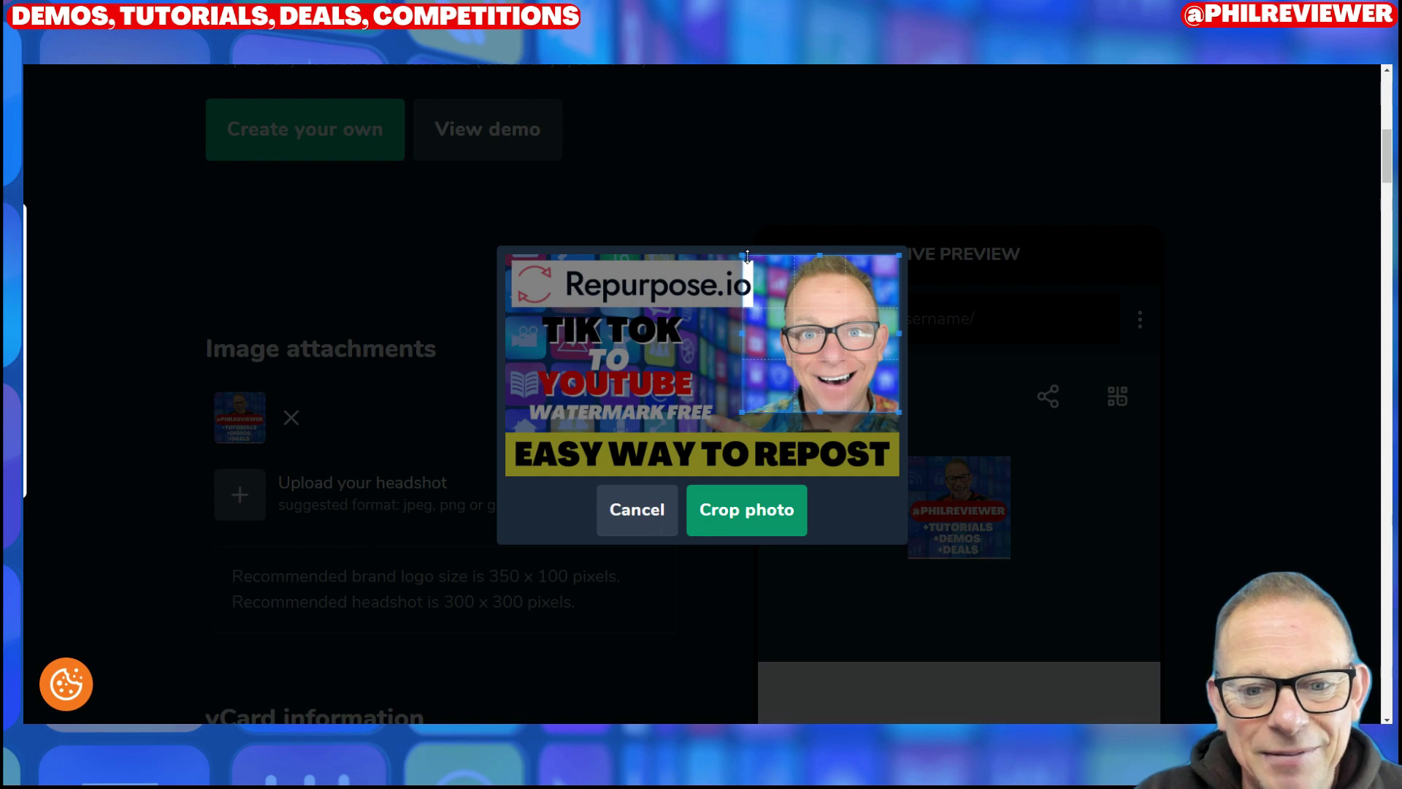
left_click_drag(749, 256, 754, 267)
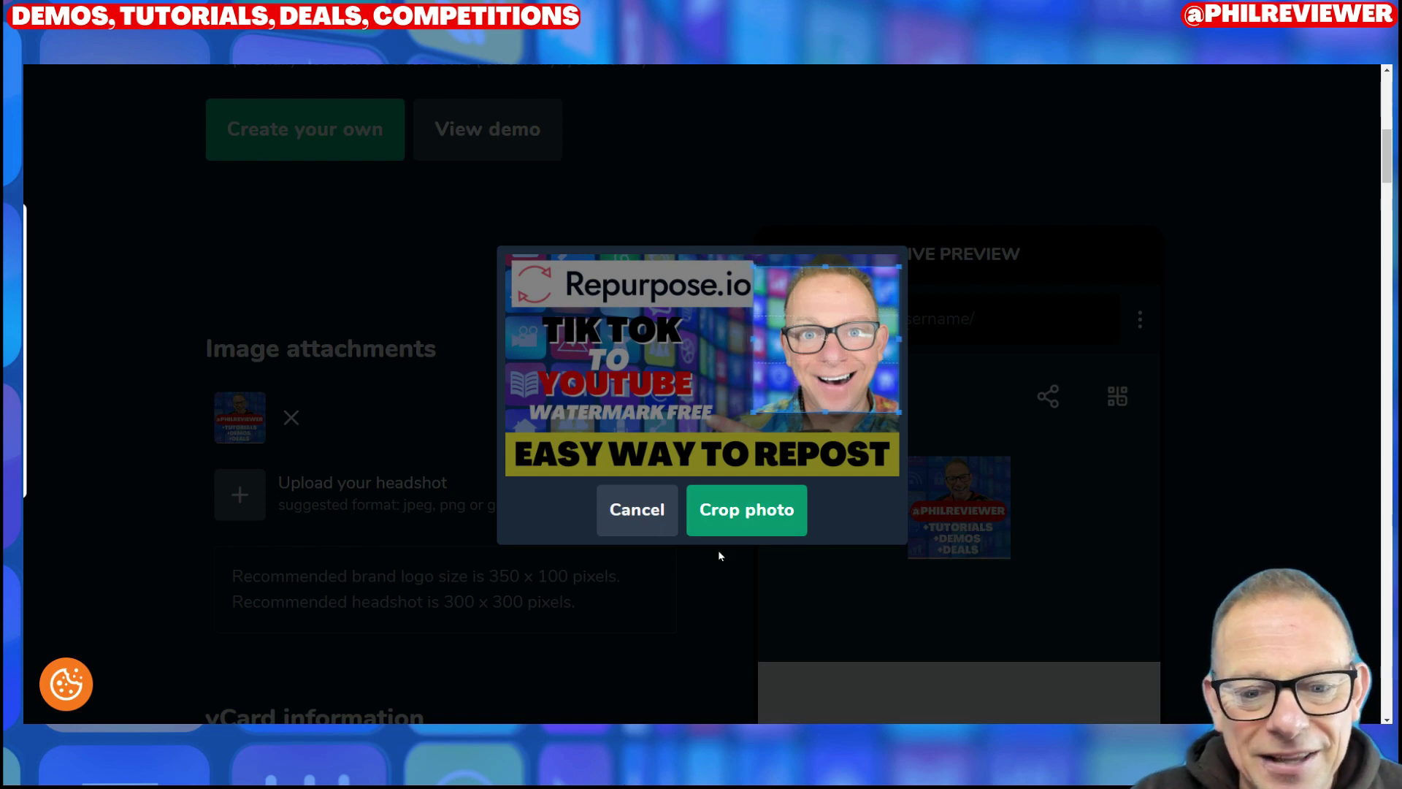
left_click(731, 509)
scroll(728, 524, "down", 5)
left_click(482, 478)
left_click(289, 480)
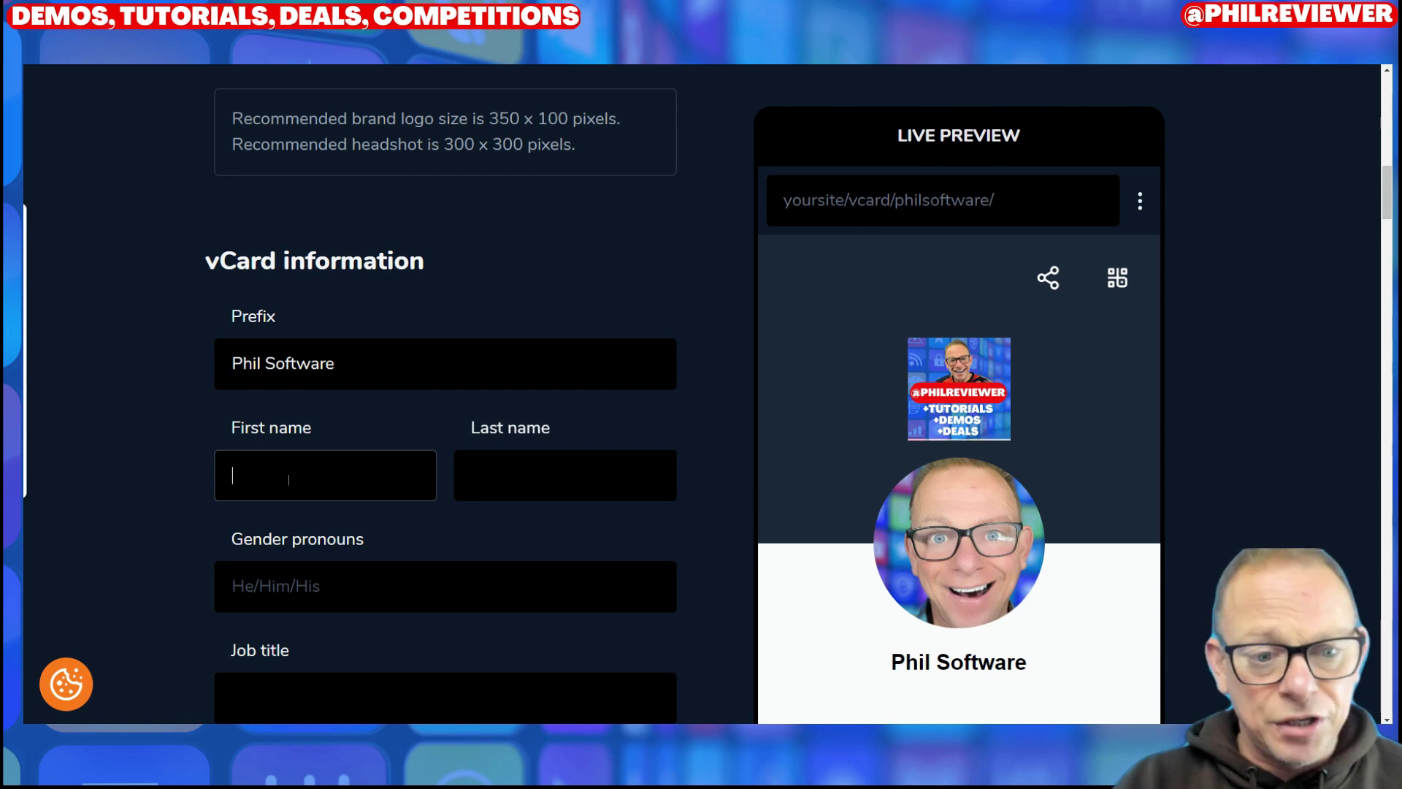
Step: Fill in the card owner's first and last name
type("P")
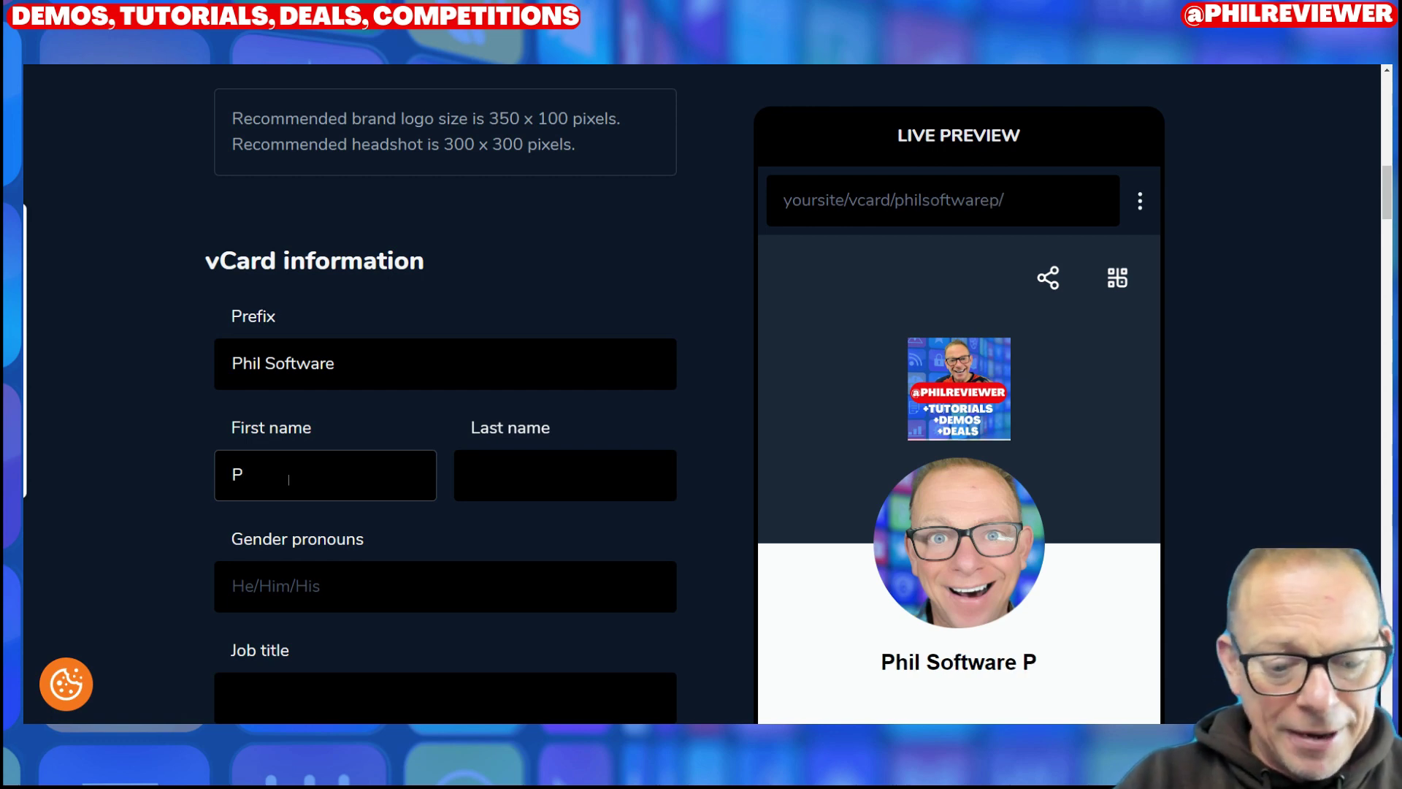
type("hil")
left_click(539, 484)
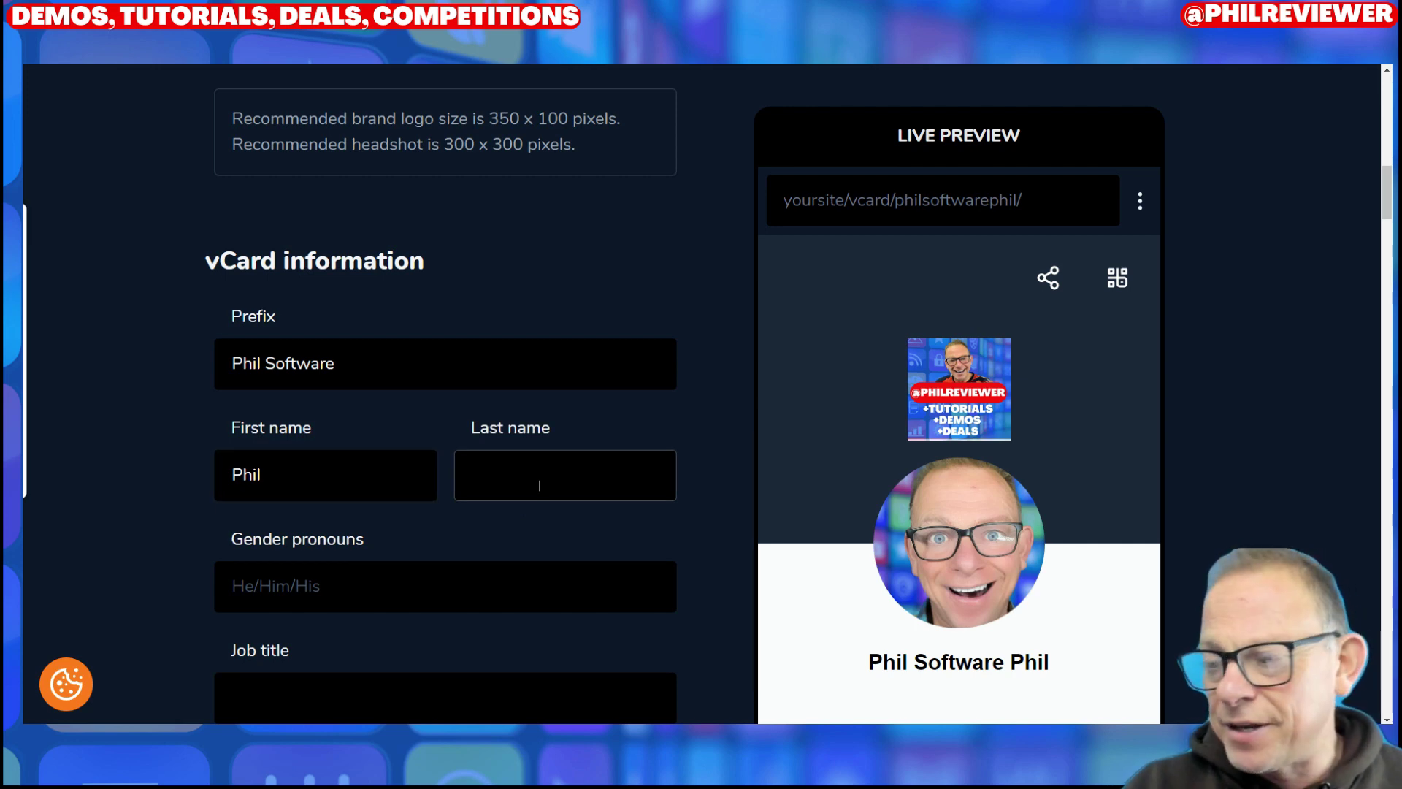
type("Softe")
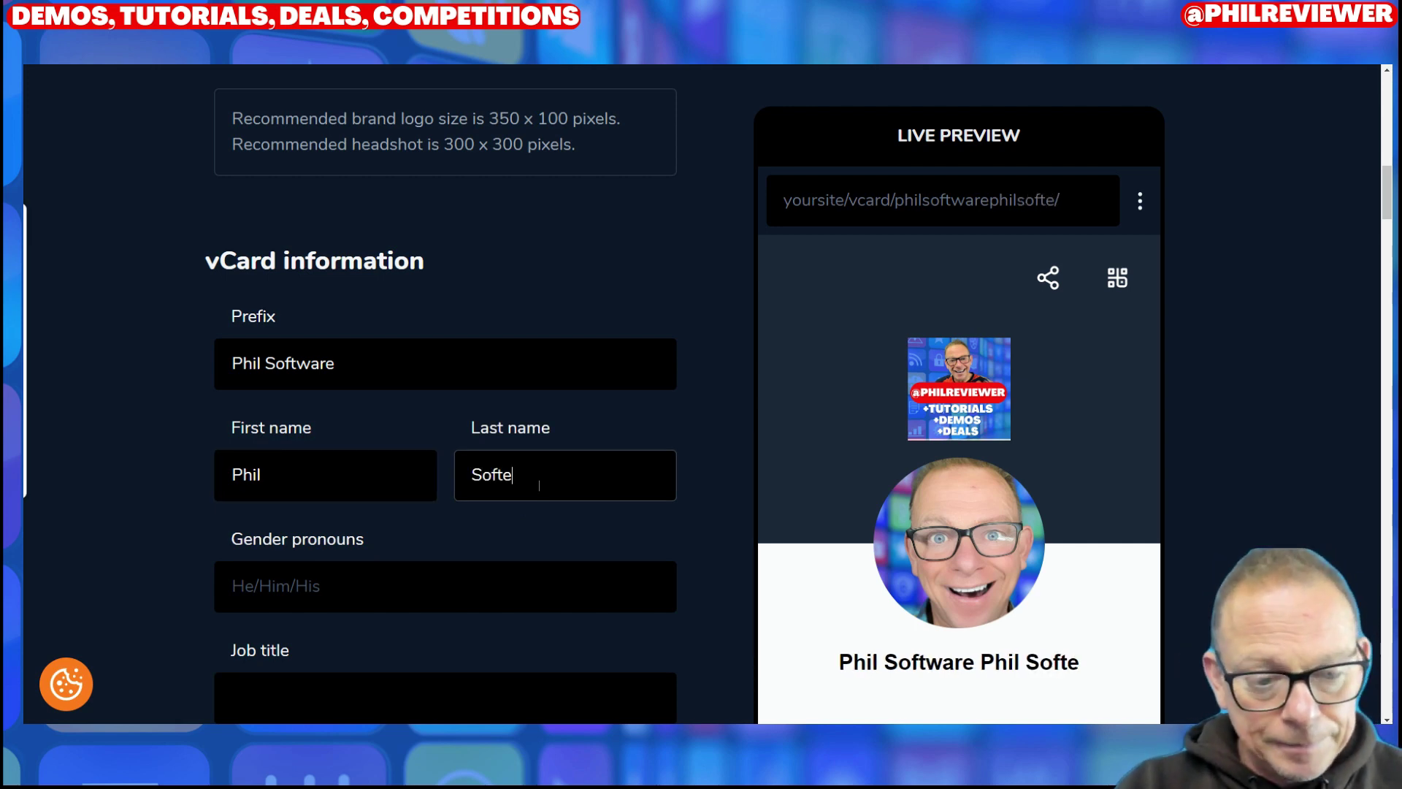
key("BackSpace")
type("ware")
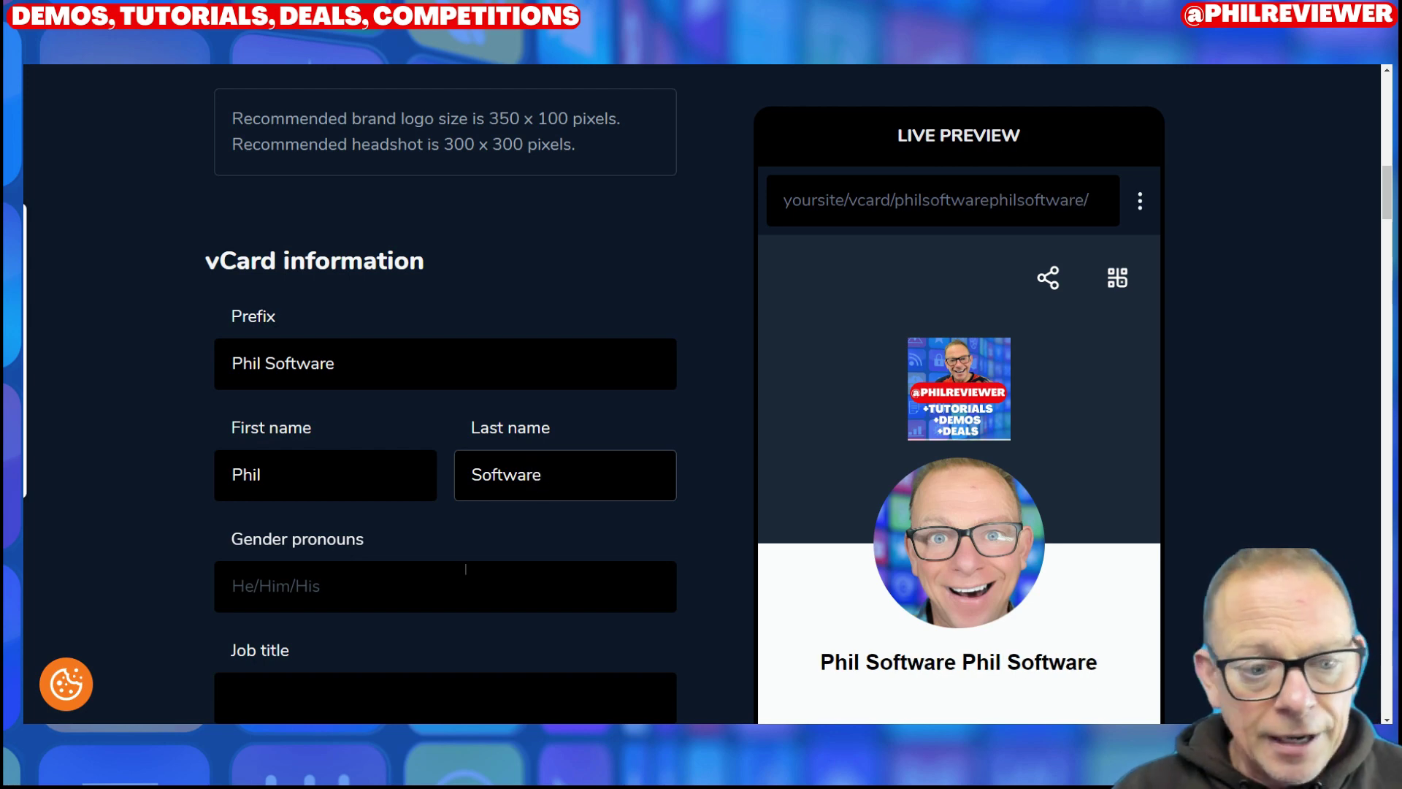
left_click(445, 574)
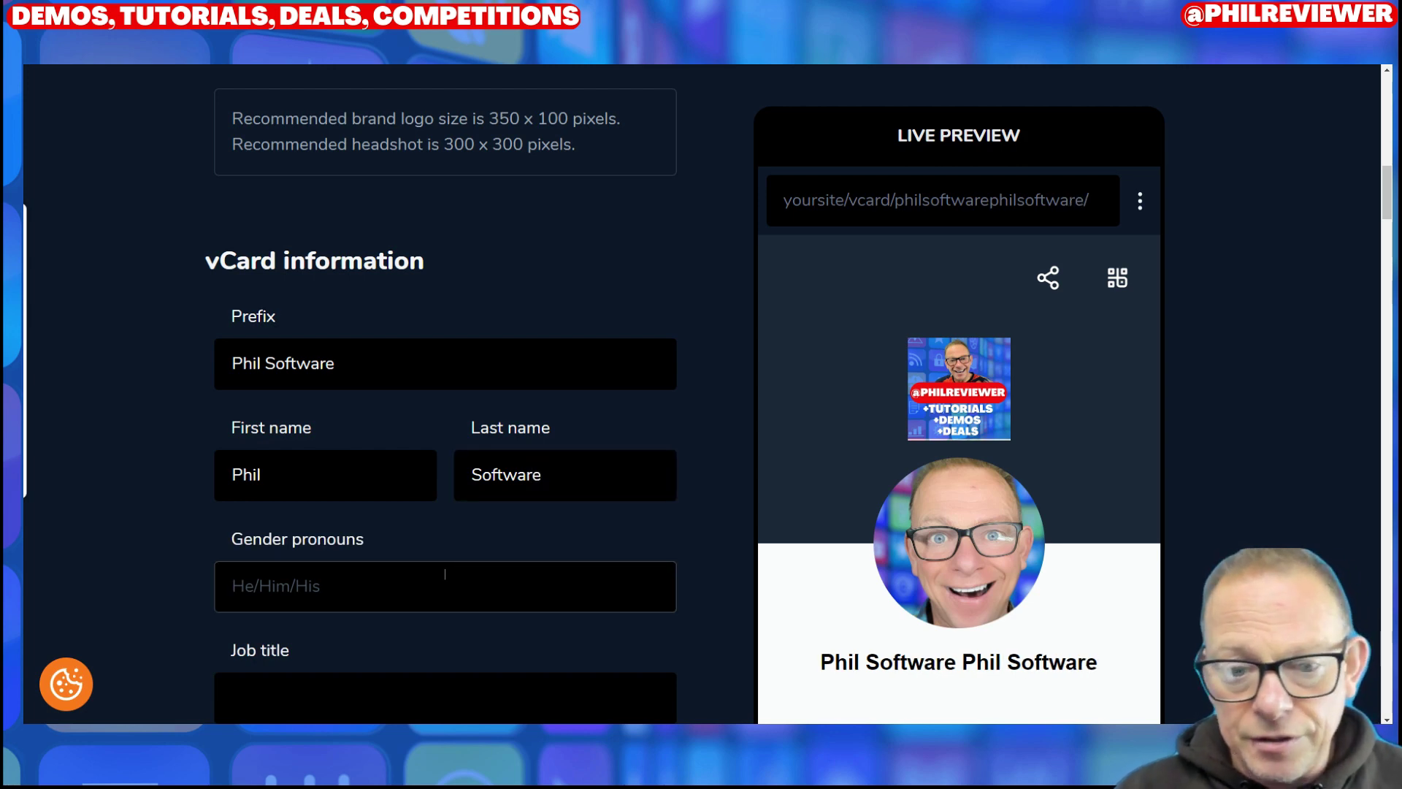
left_click(532, 471)
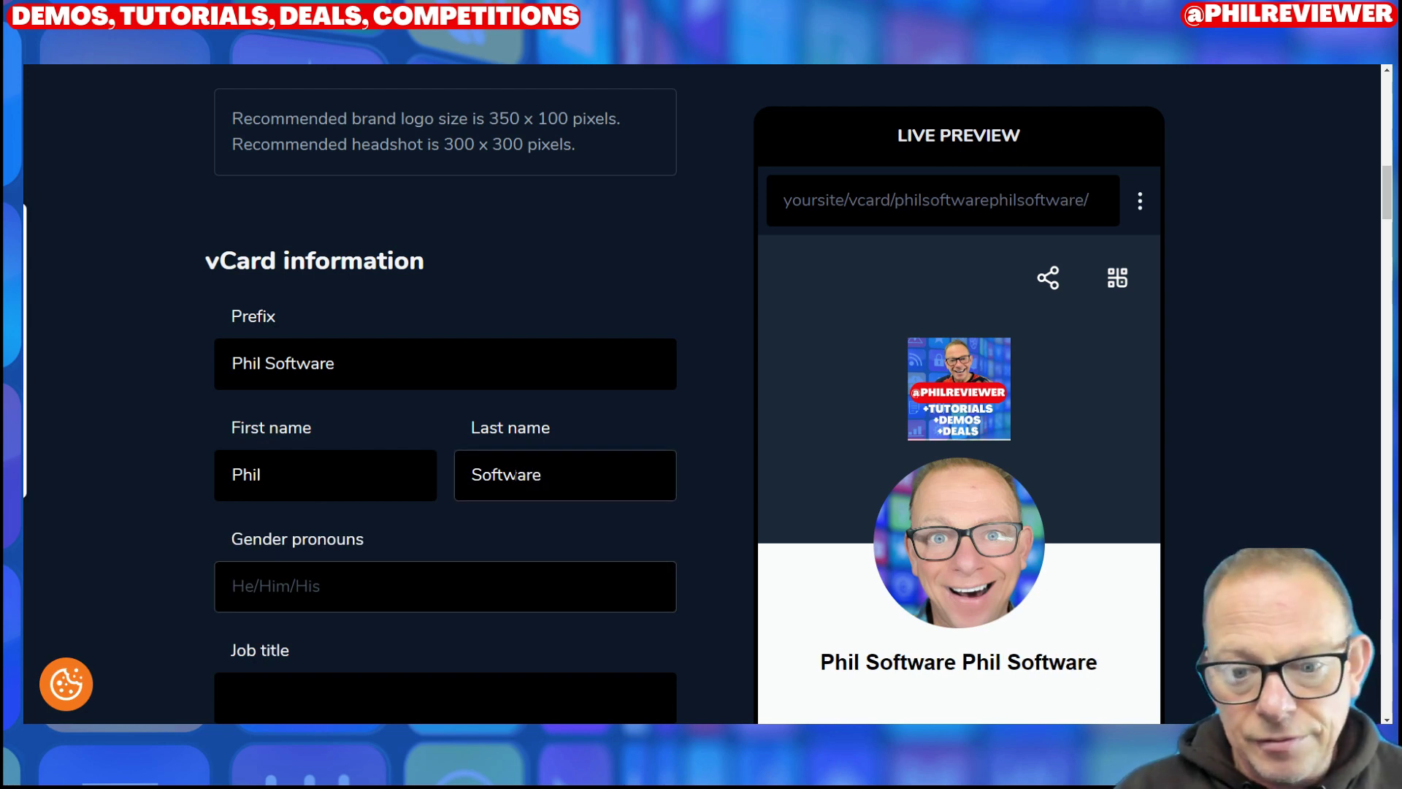
Step: Replace the prefix with Mr and set the gender pronouns to He/His/Him
left_click_drag(401, 361, 188, 349)
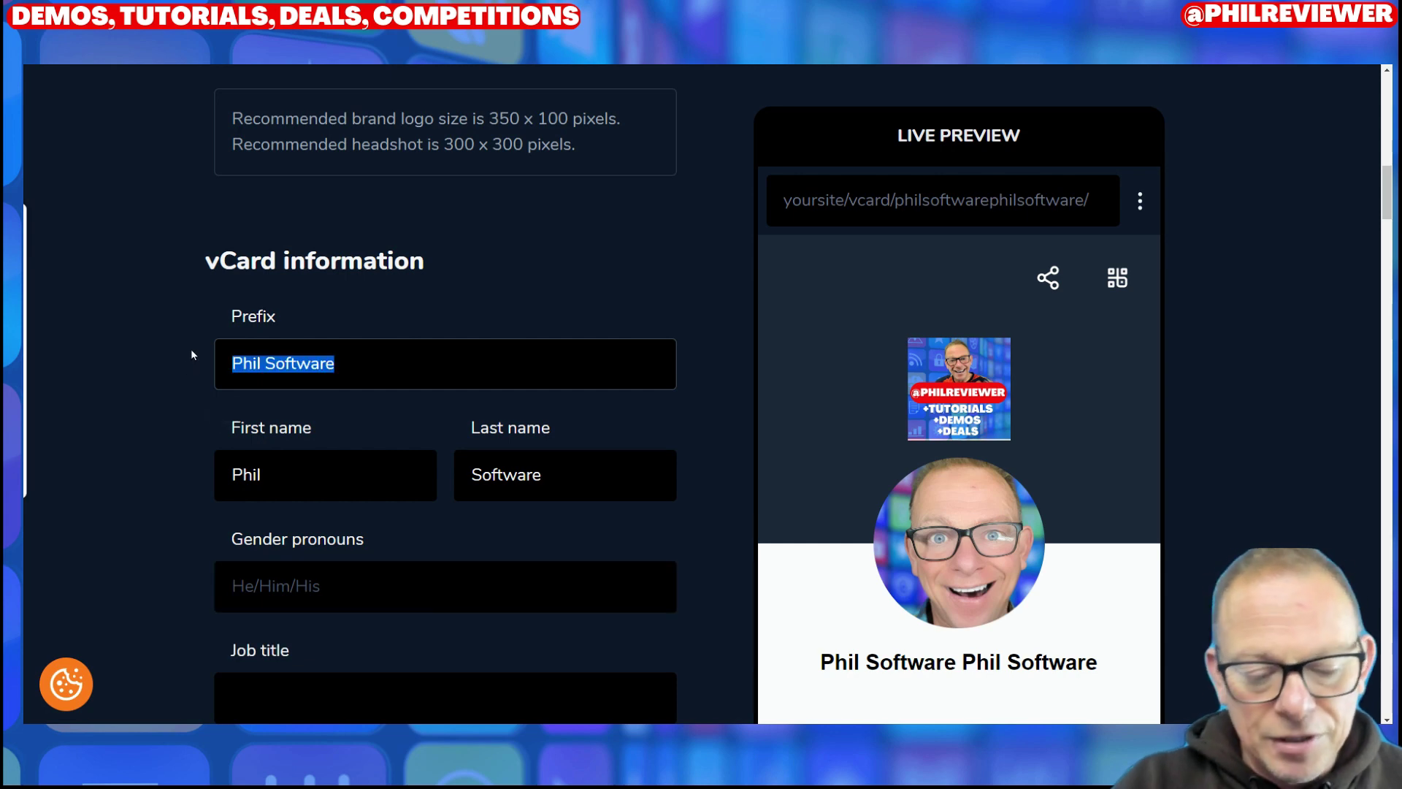
type("Mr")
left_click(260, 584)
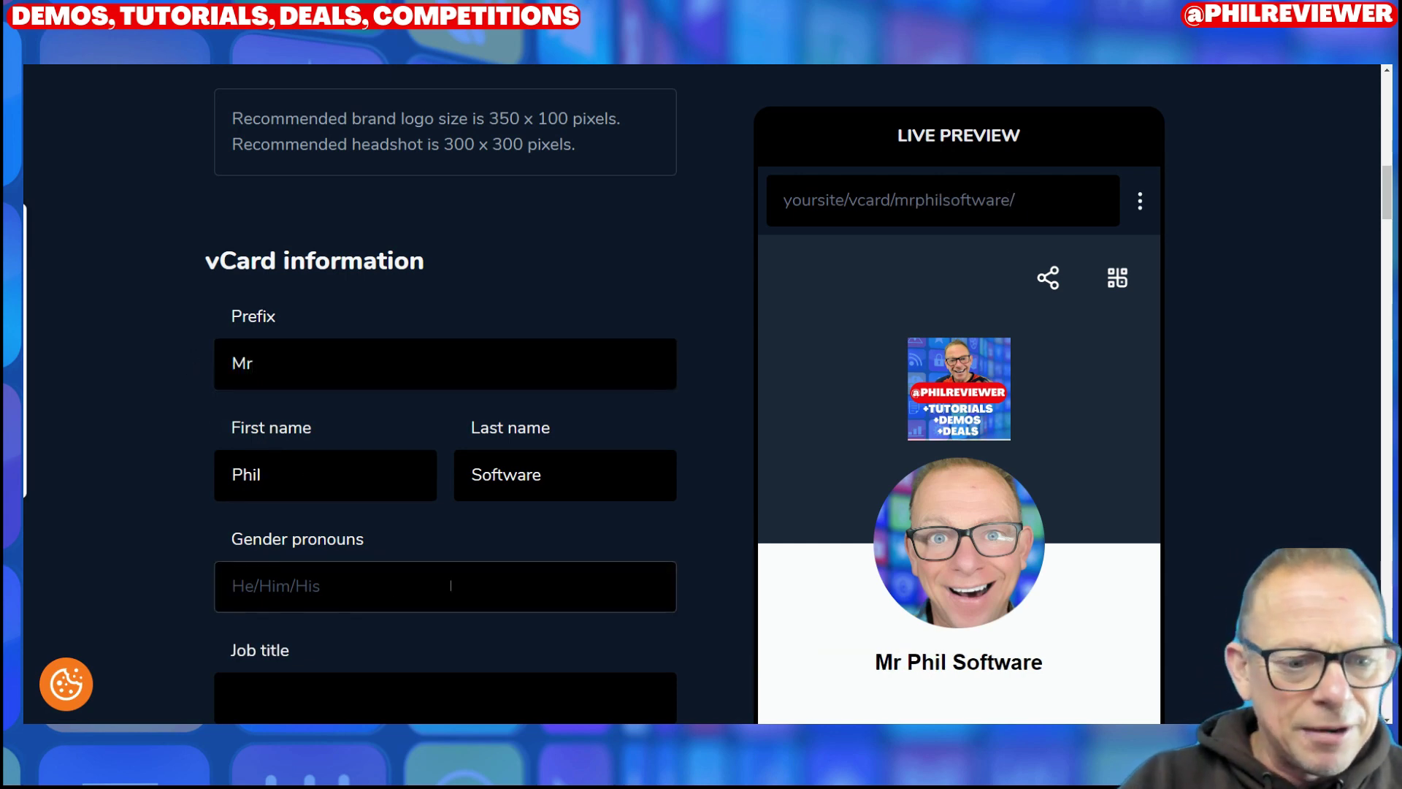
type("He/")
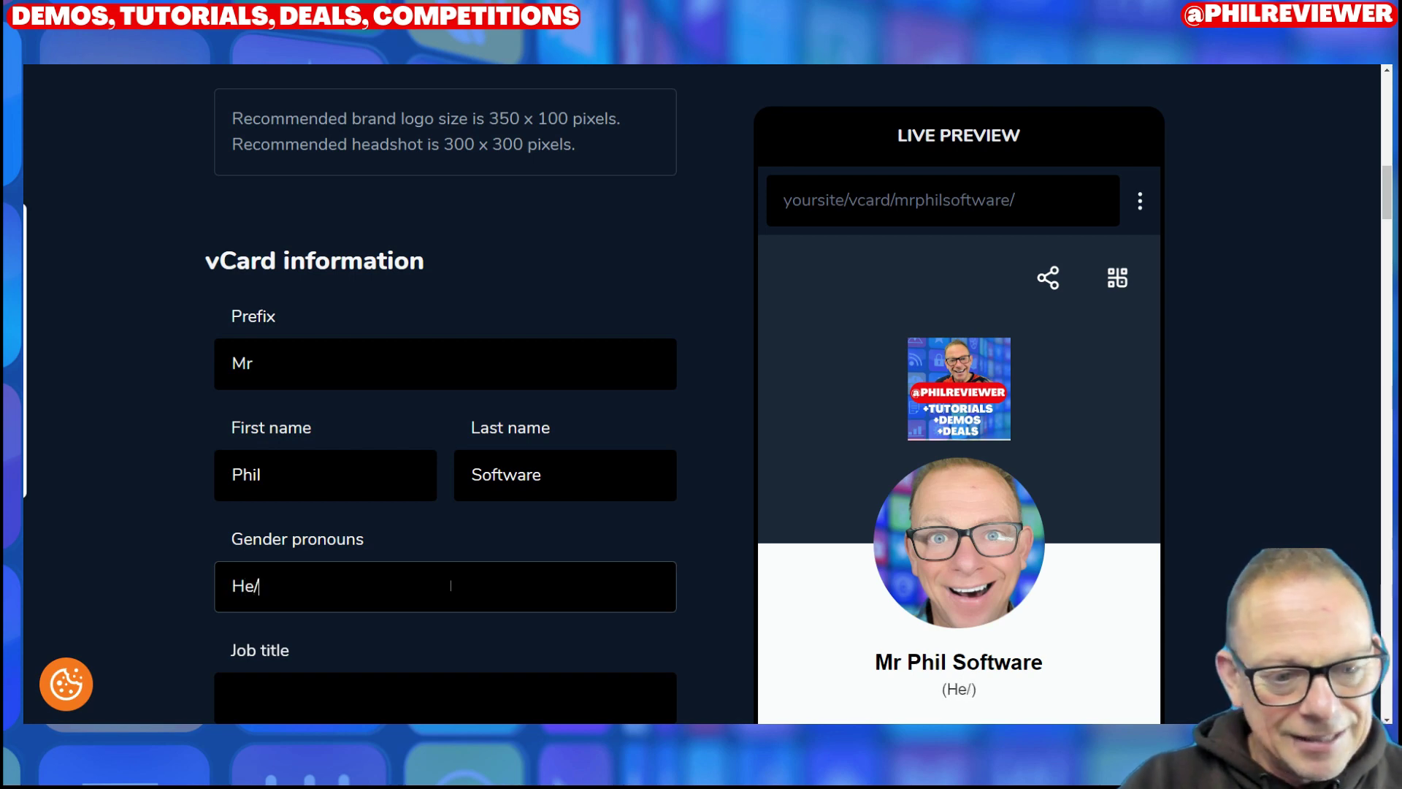
type("His")
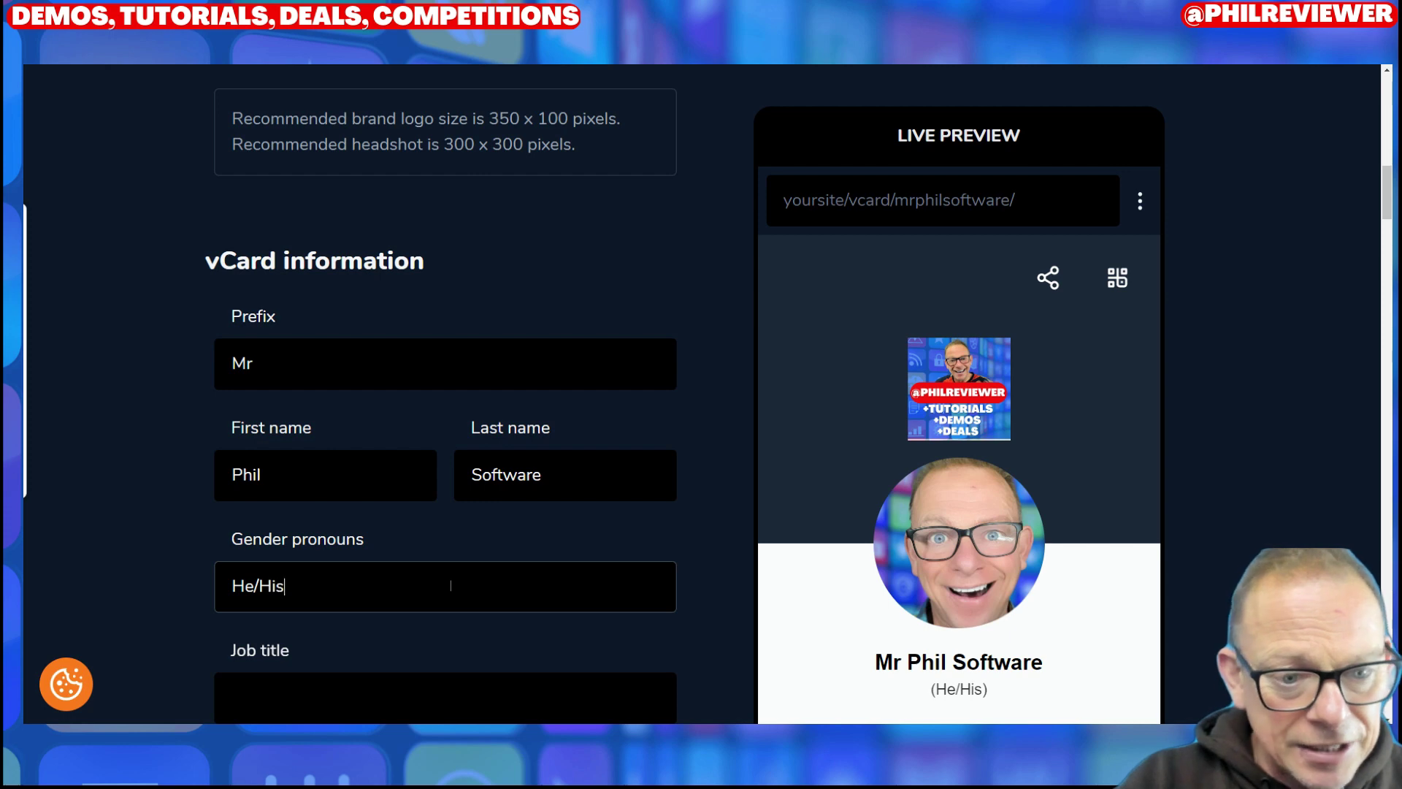
type("/Him")
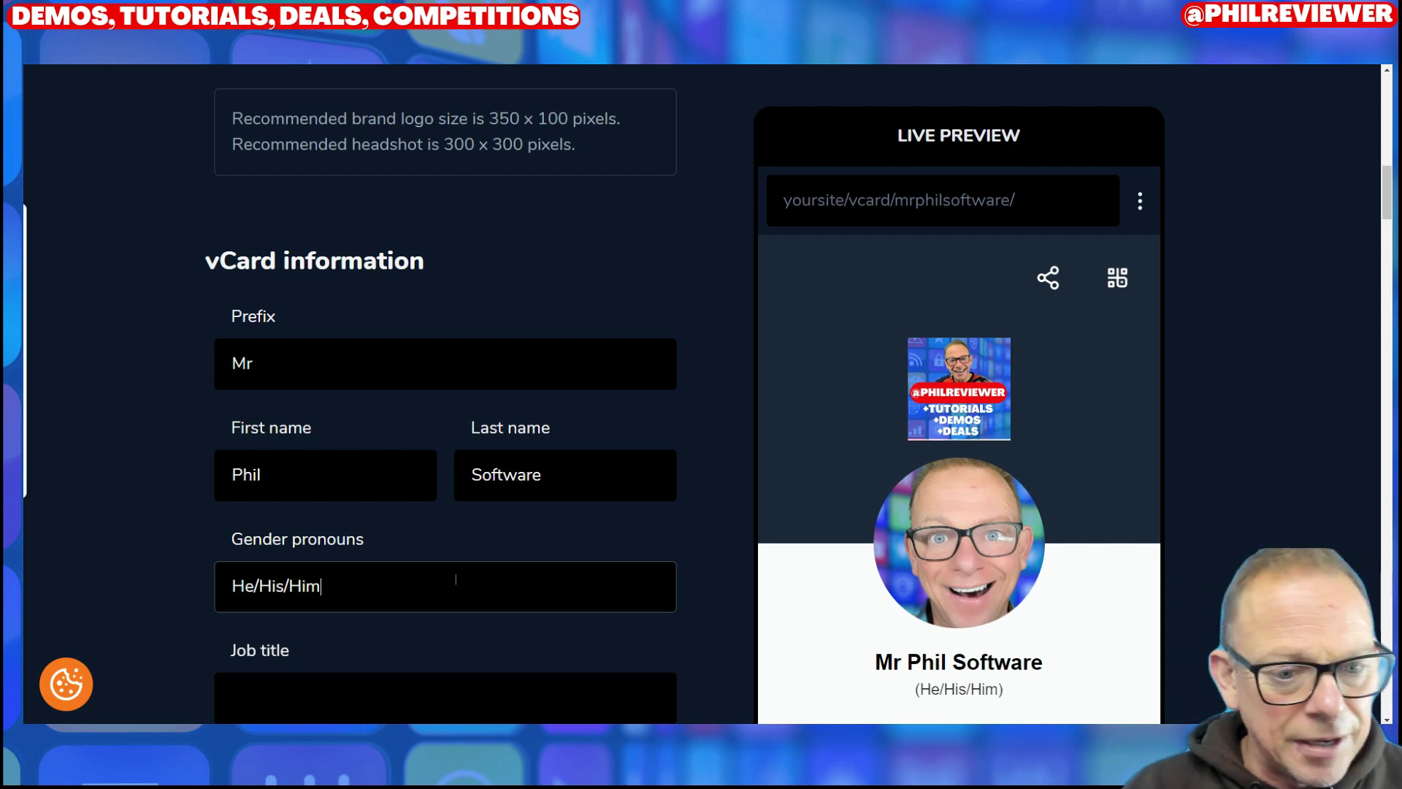
scroll(456, 579, "down", 5)
Step: Set the job title to Software Reviewer and enter the business name
left_click(328, 476)
left_click(330, 374)
type("S")
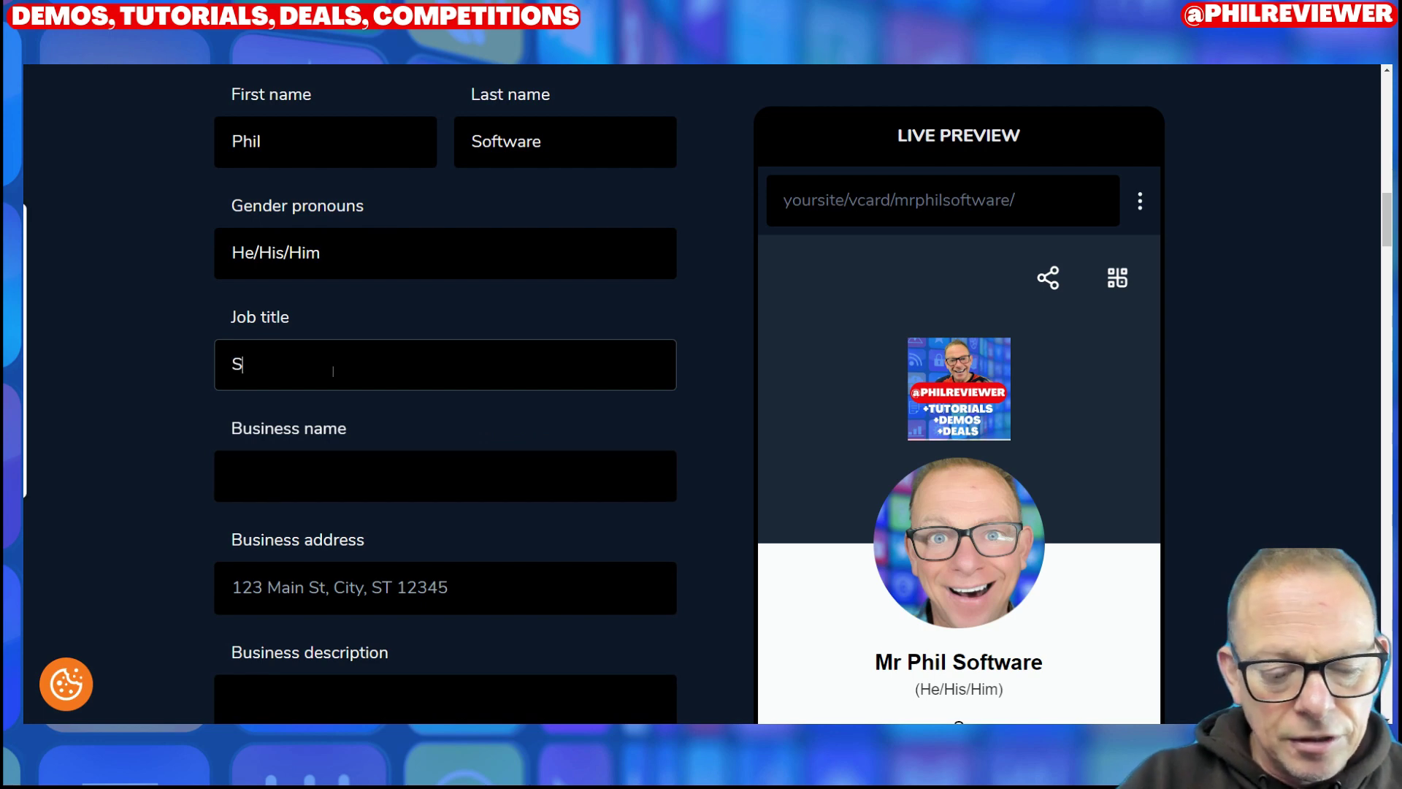
type("oftwar")
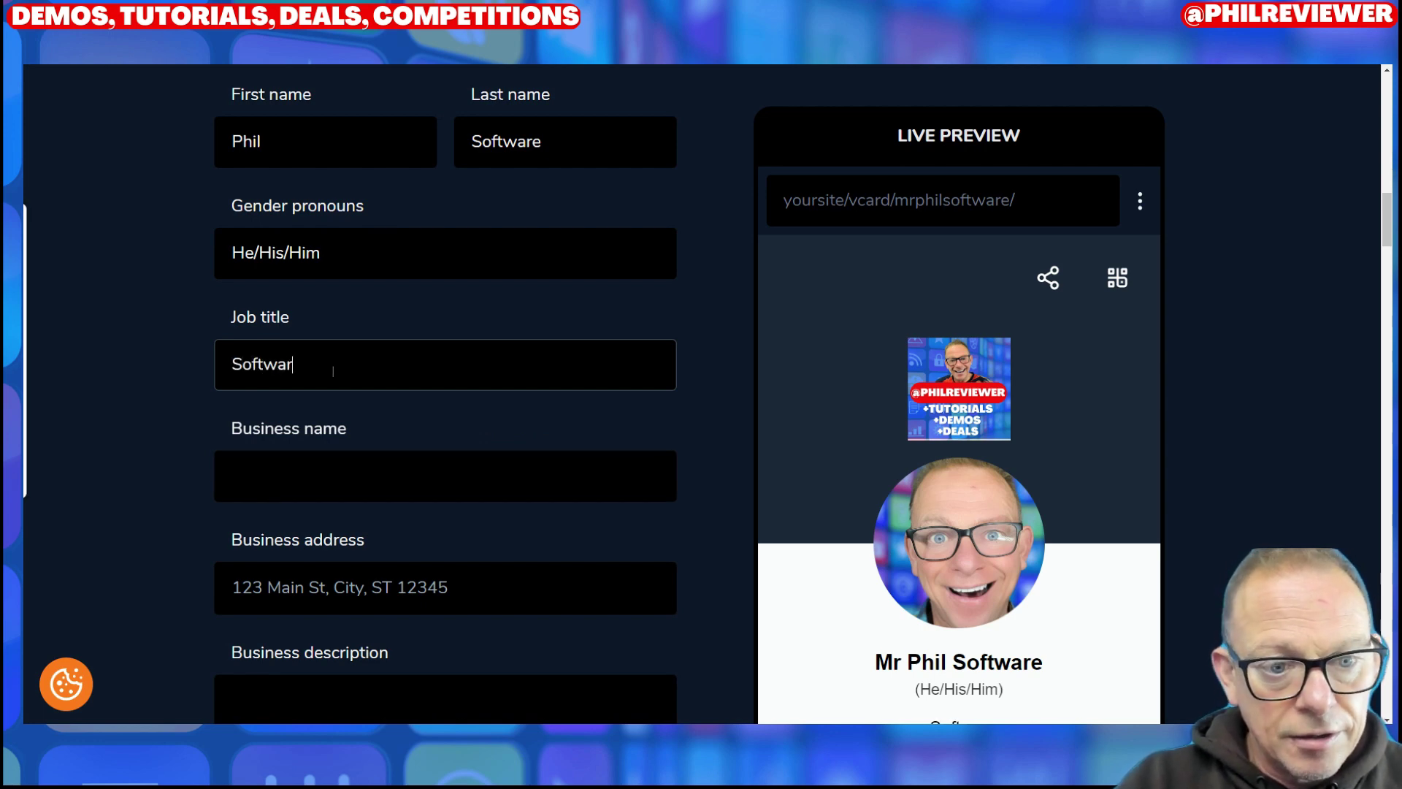
type("er  Reviewer")
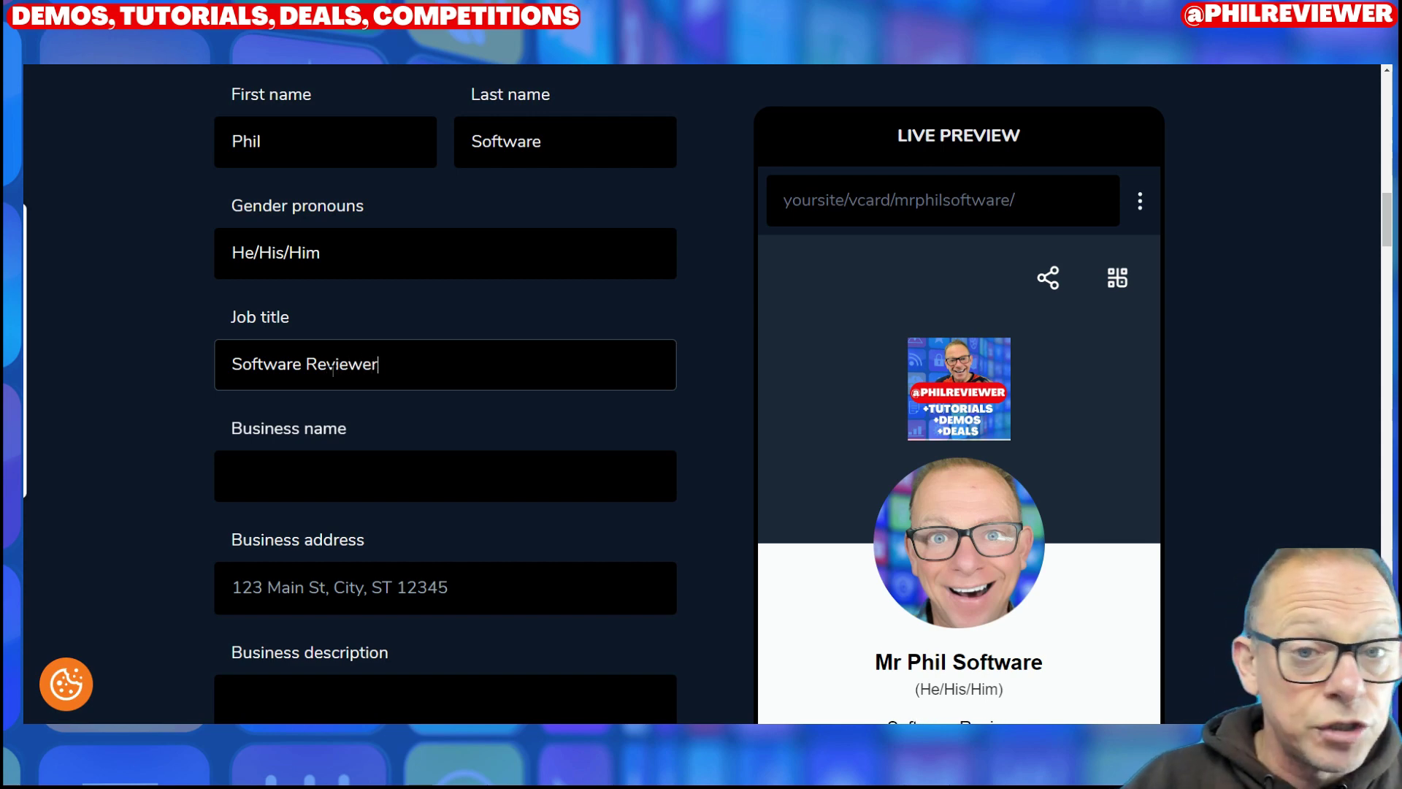
left_click(306, 482)
type("P")
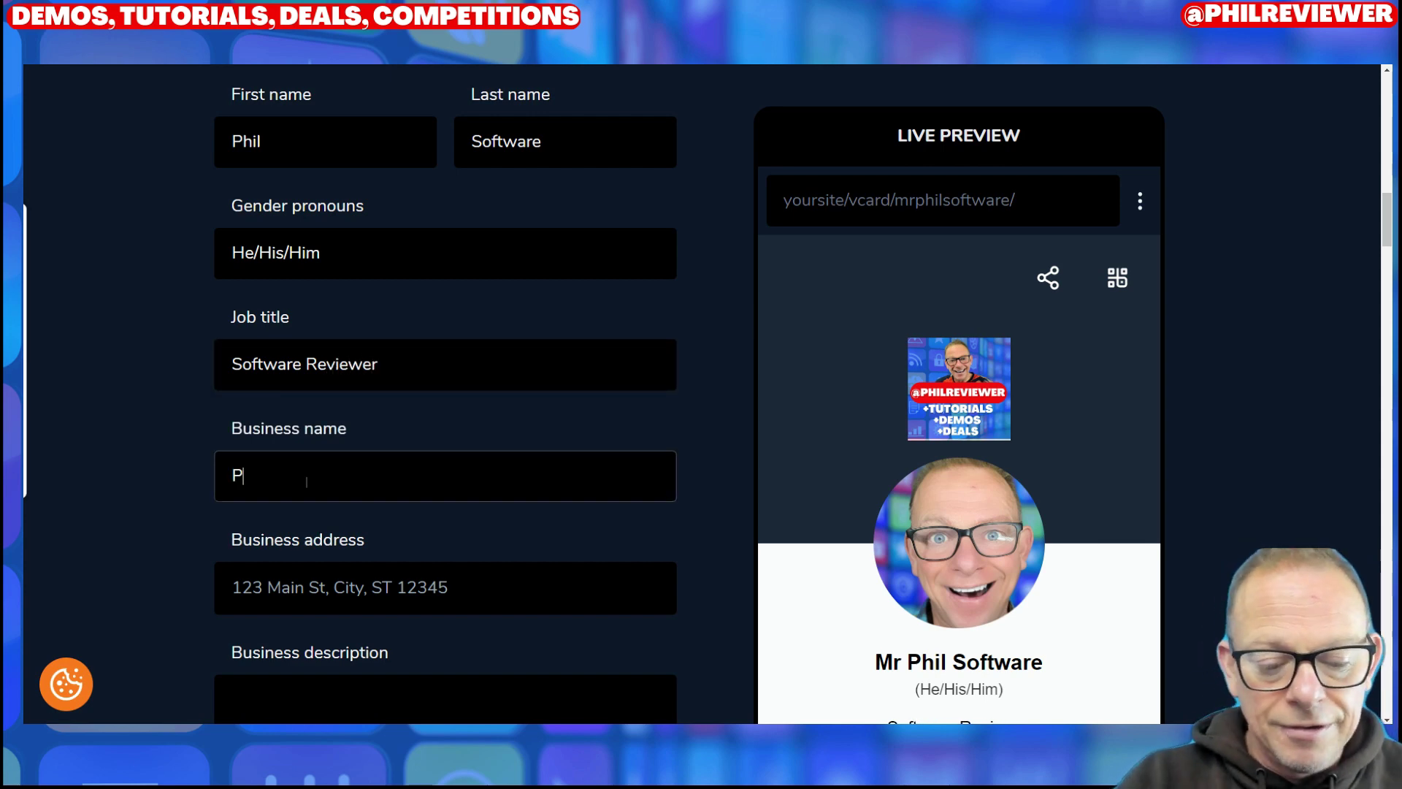
type("hil Re")
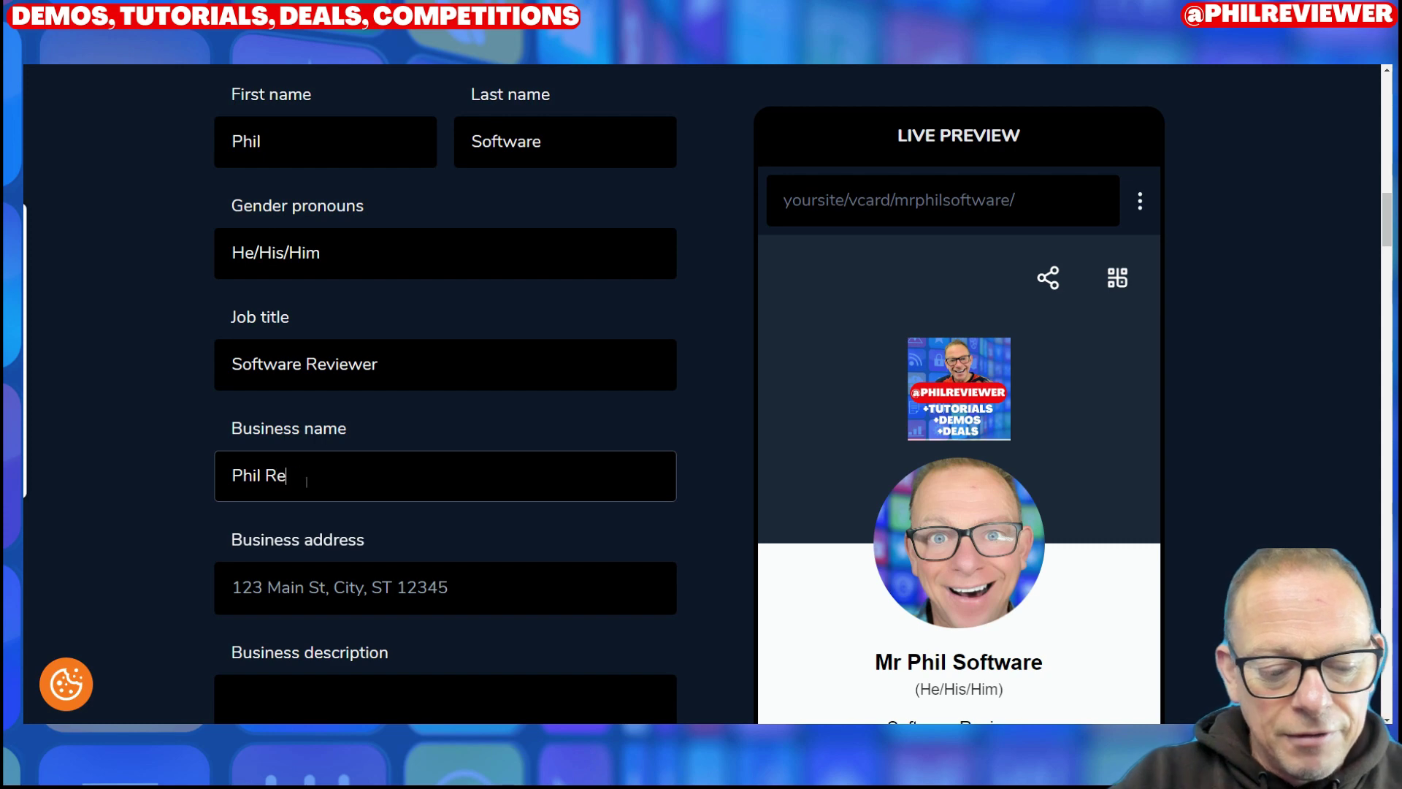
type("views So")
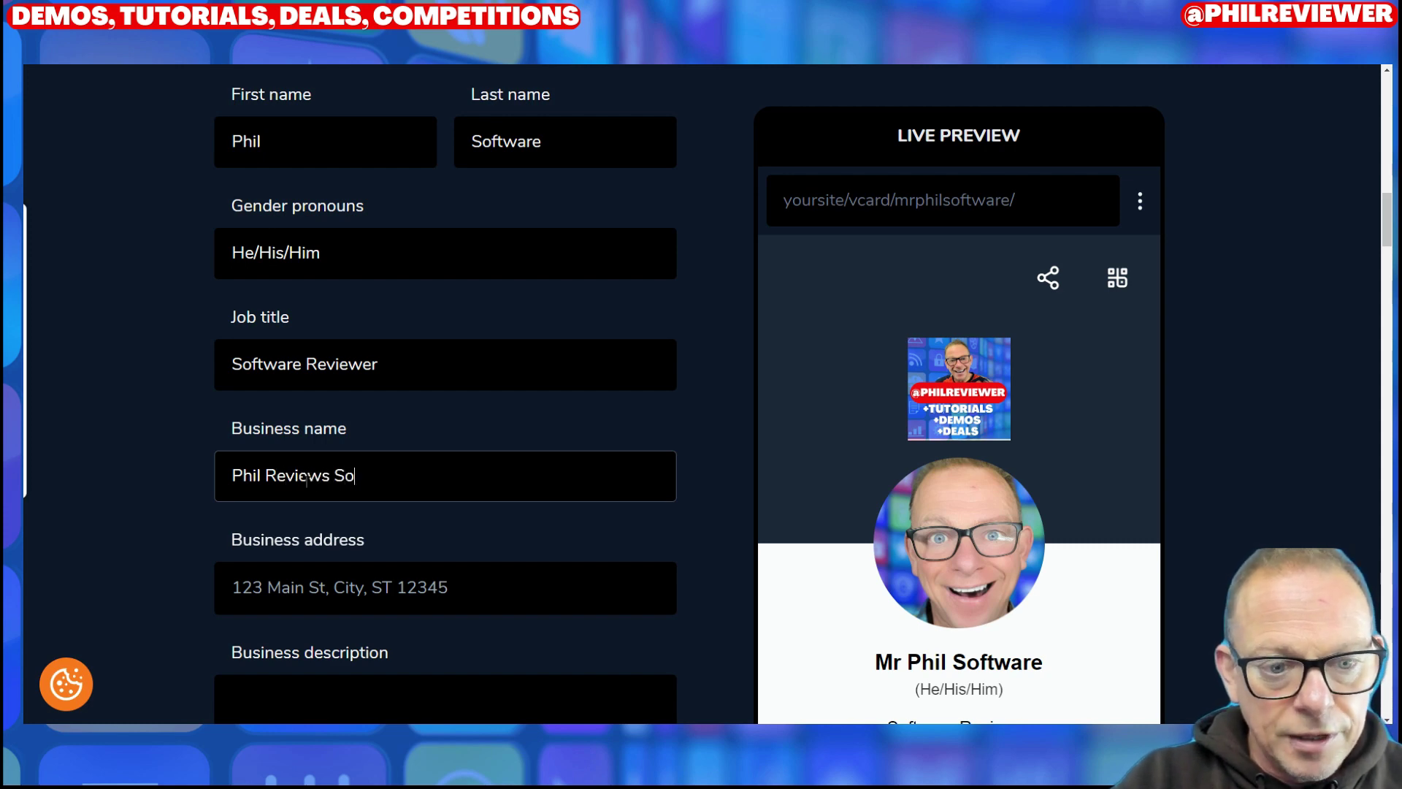
type("ftware")
Step: Enter the business address and begin typing a business description
left_click(327, 588)
type("Softwa")
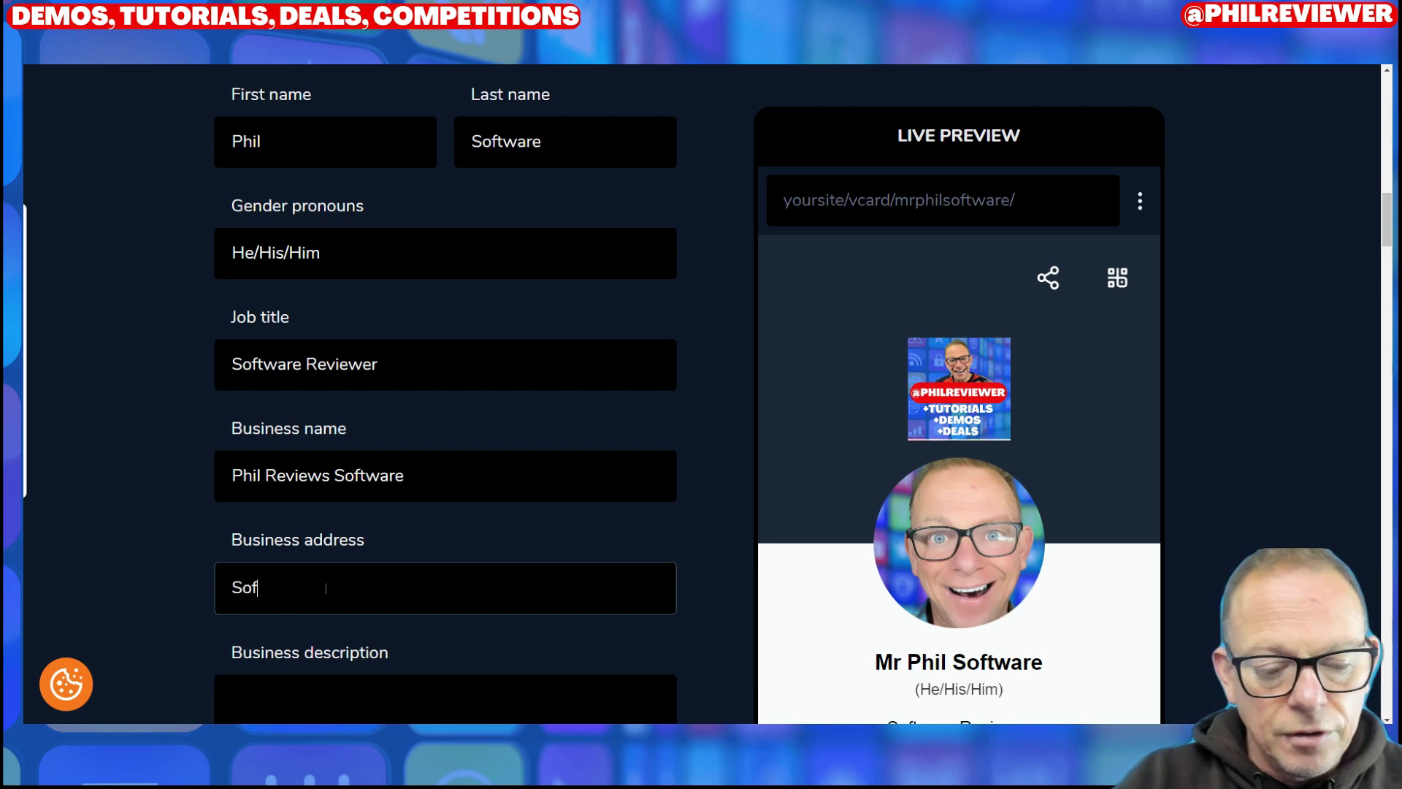
type("re Street")
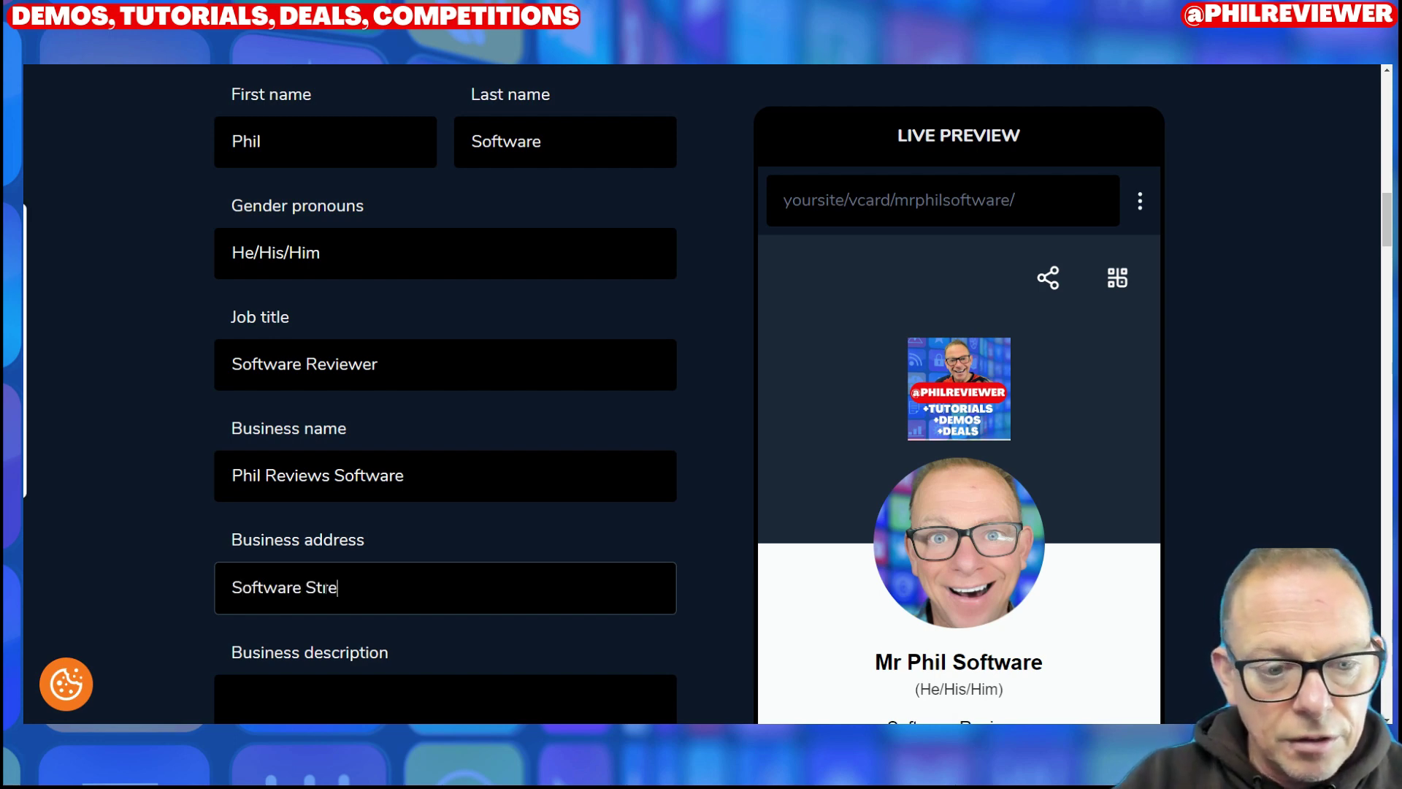
scroll(544, 586, "down", 9)
scroll(485, 448, "up", 9)
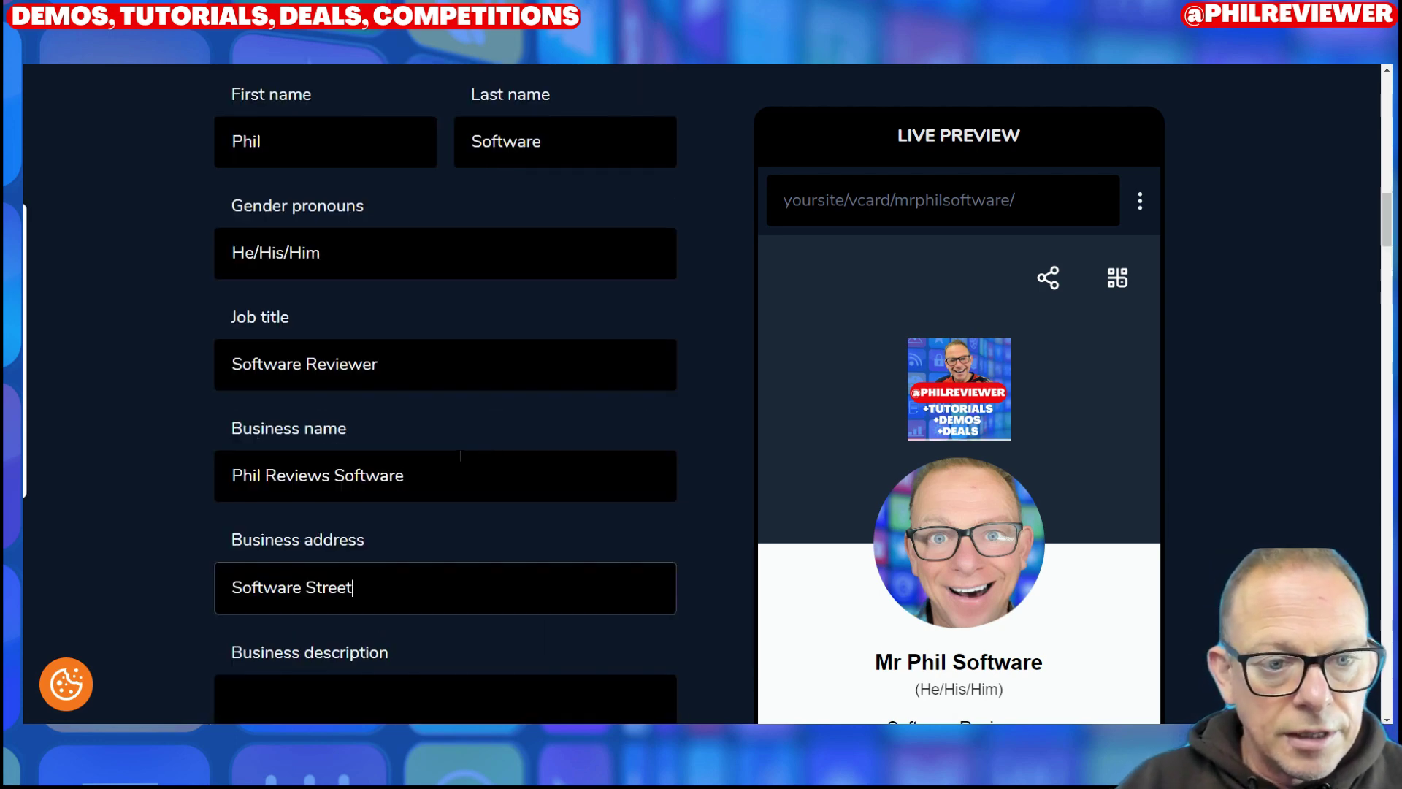
scroll(485, 448, "down", 5)
left_click(395, 439)
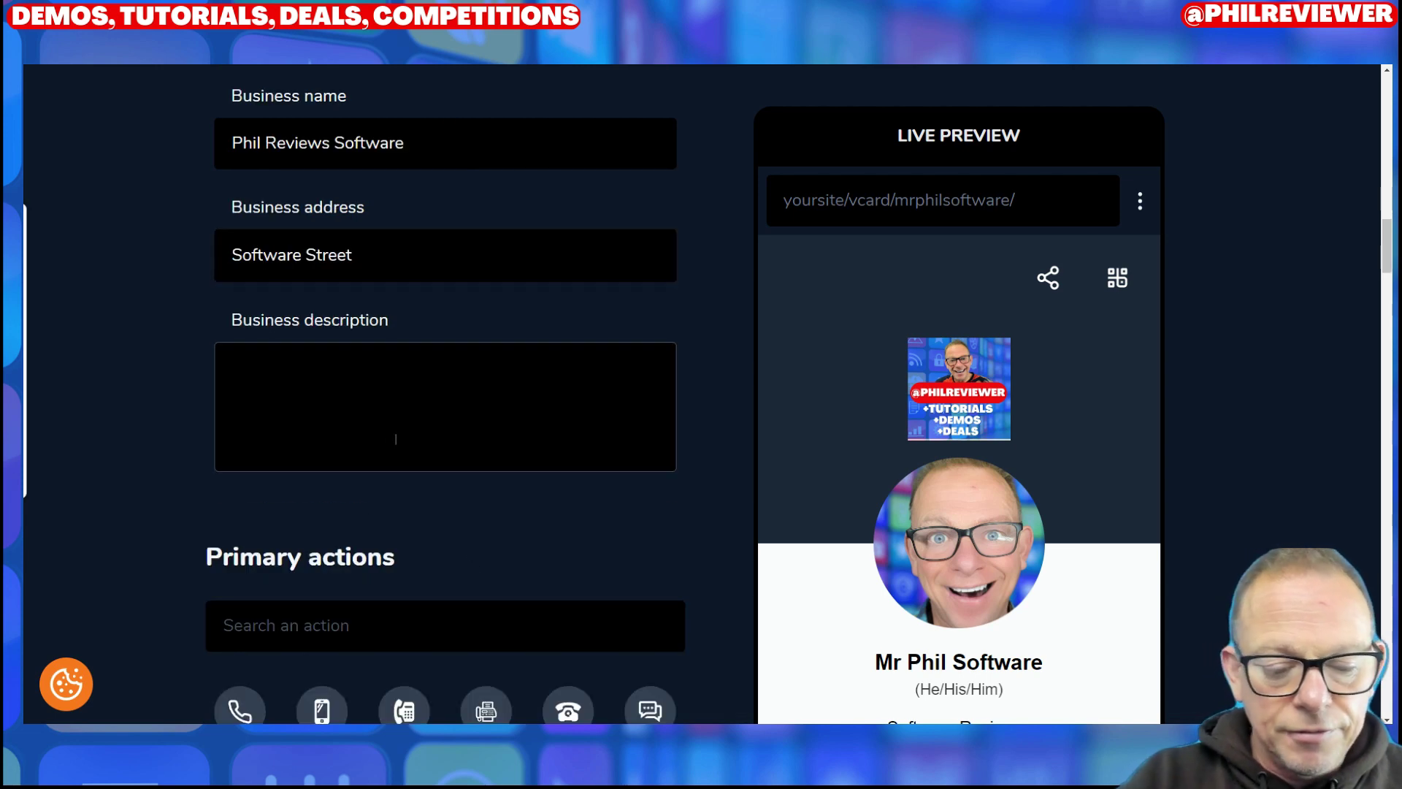
type("I re")
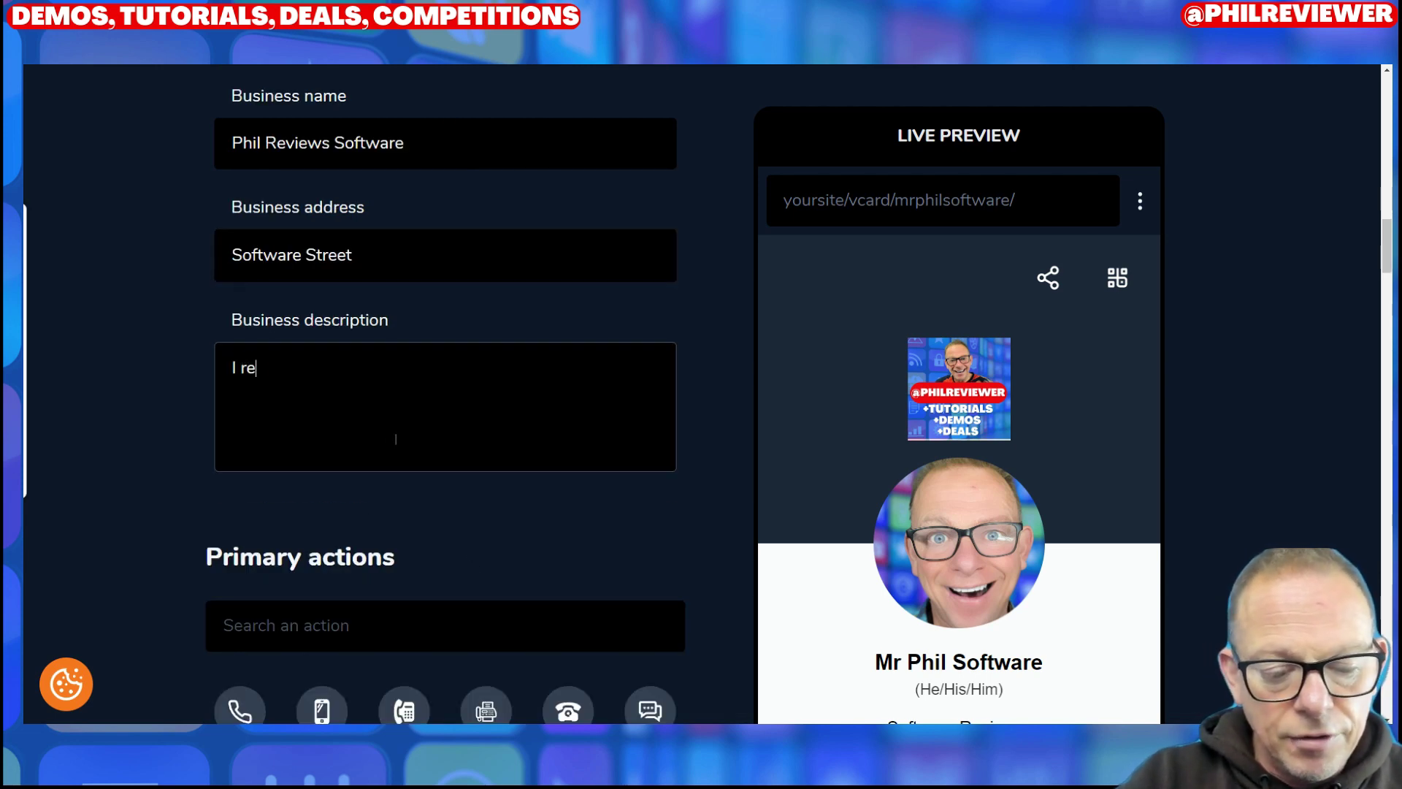
type("viewennda")
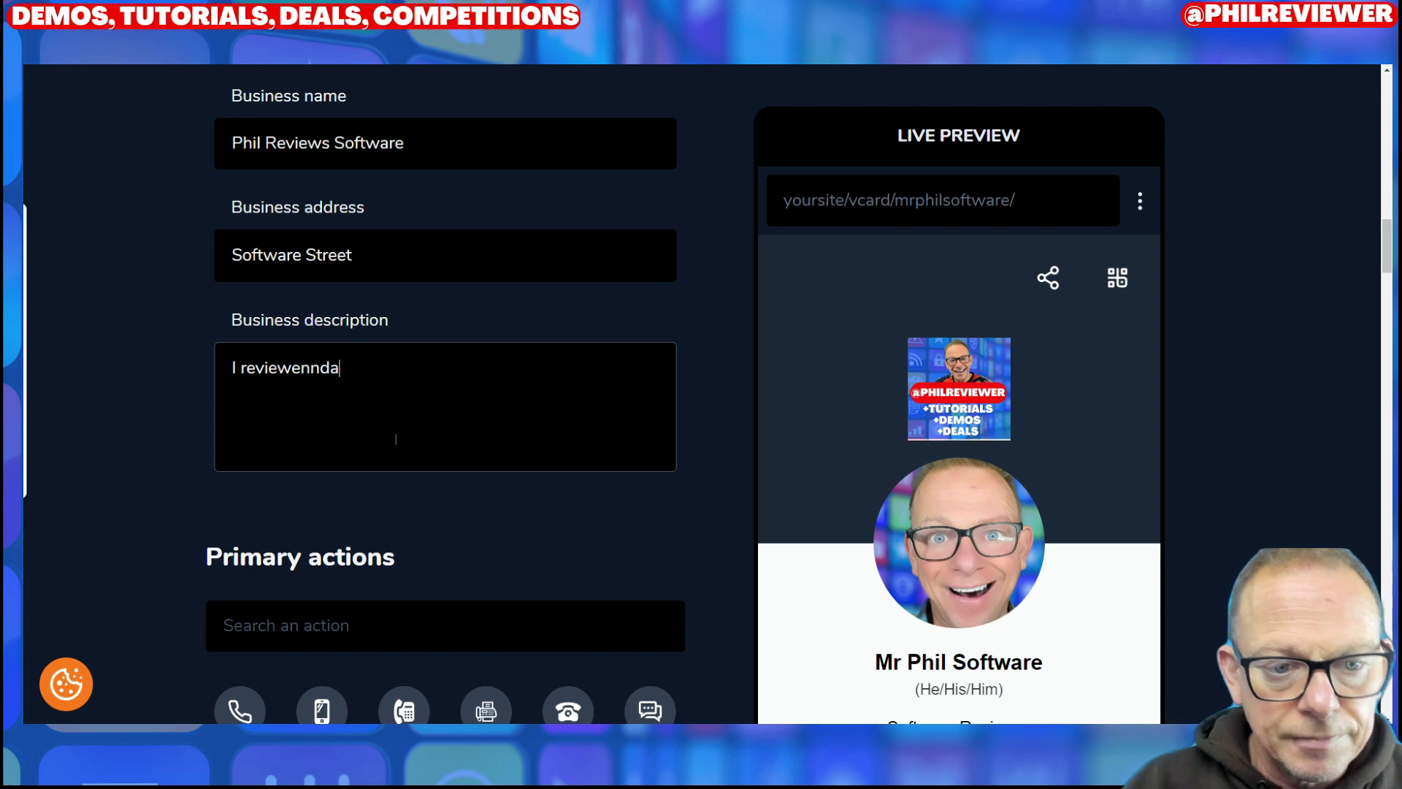
scroll(601, 405, "down", 5)
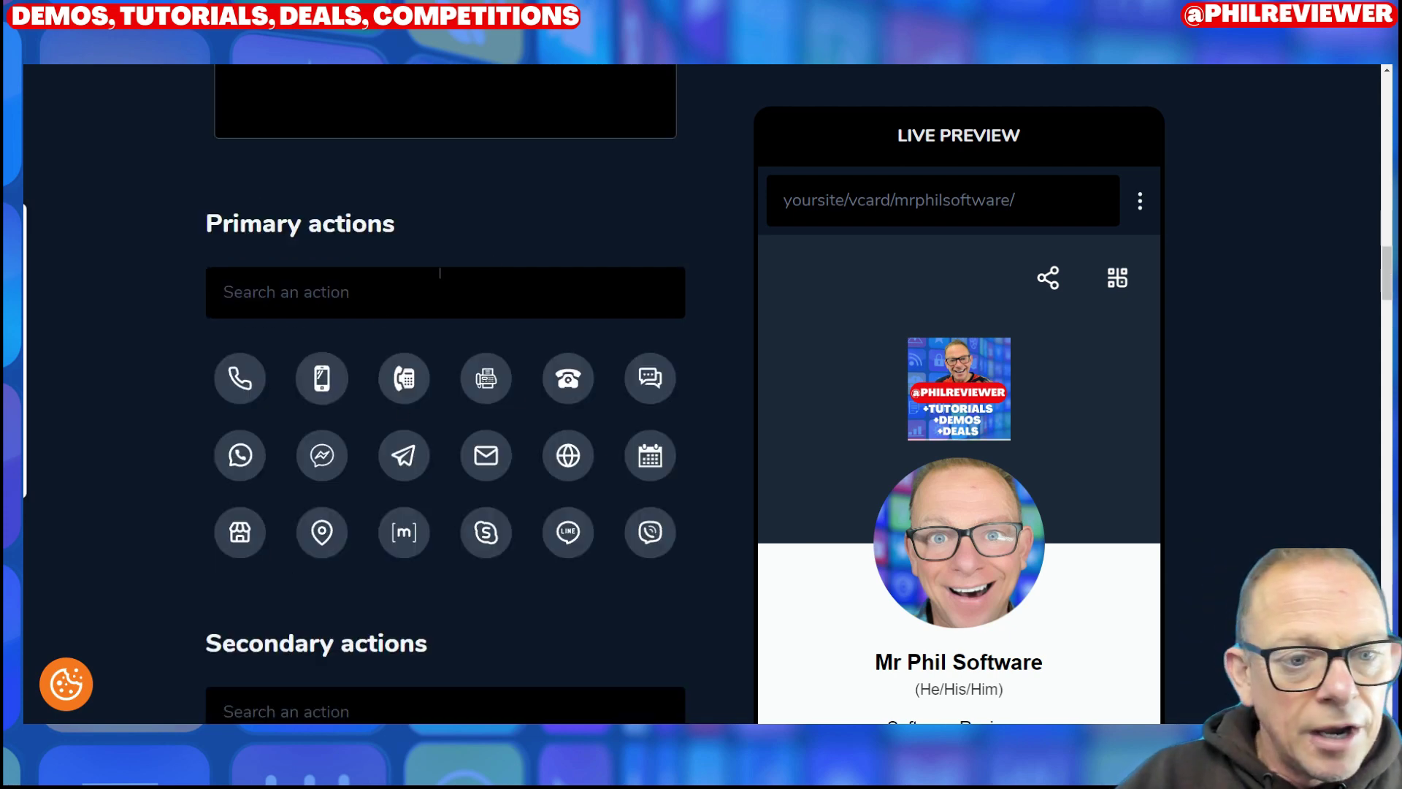
Step: Add a mobile primary action and enter the mobile number
type("foiseroigjw")
scroll(589, 358, "up", 5)
scroll(531, 478, "down", 9)
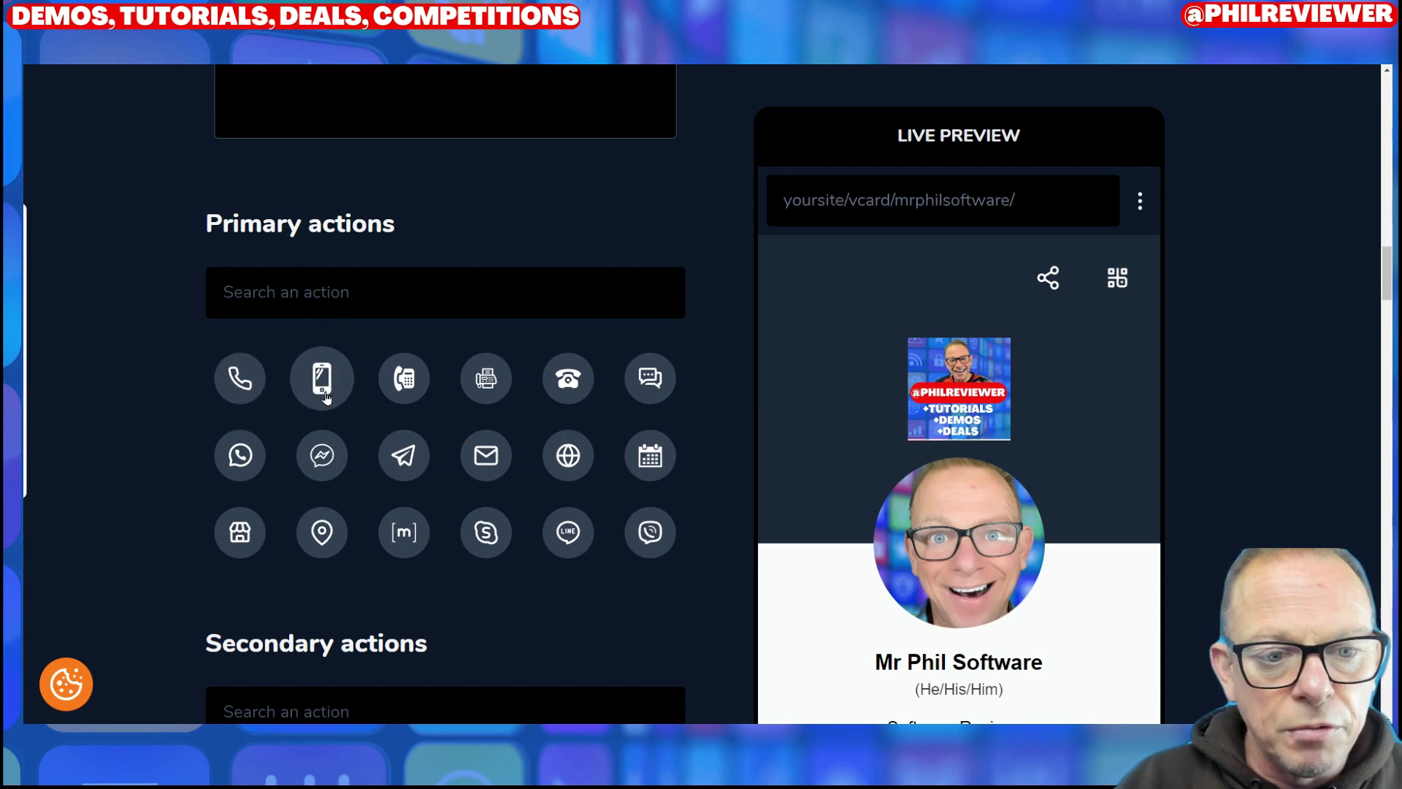
left_click(322, 378)
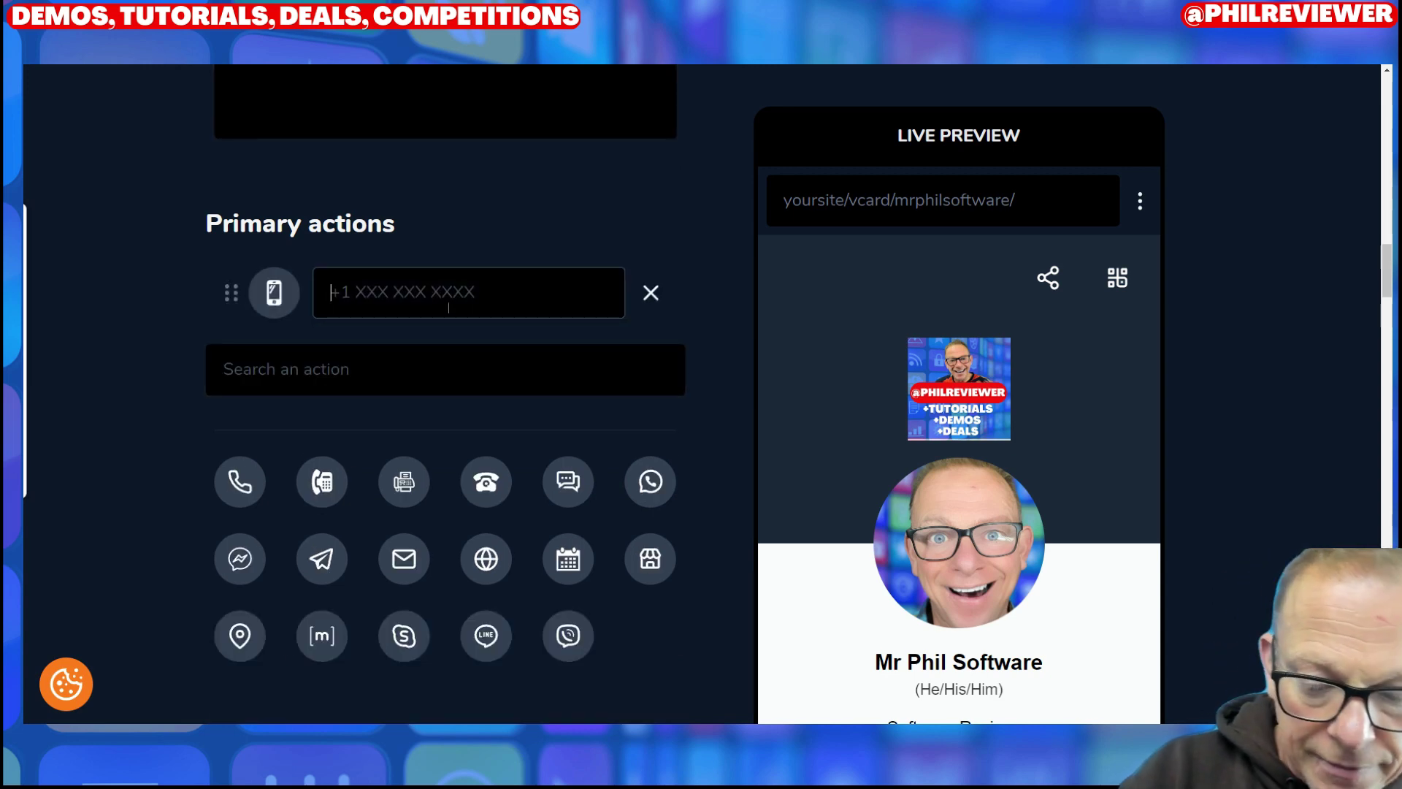
left_click(448, 307)
type("+")
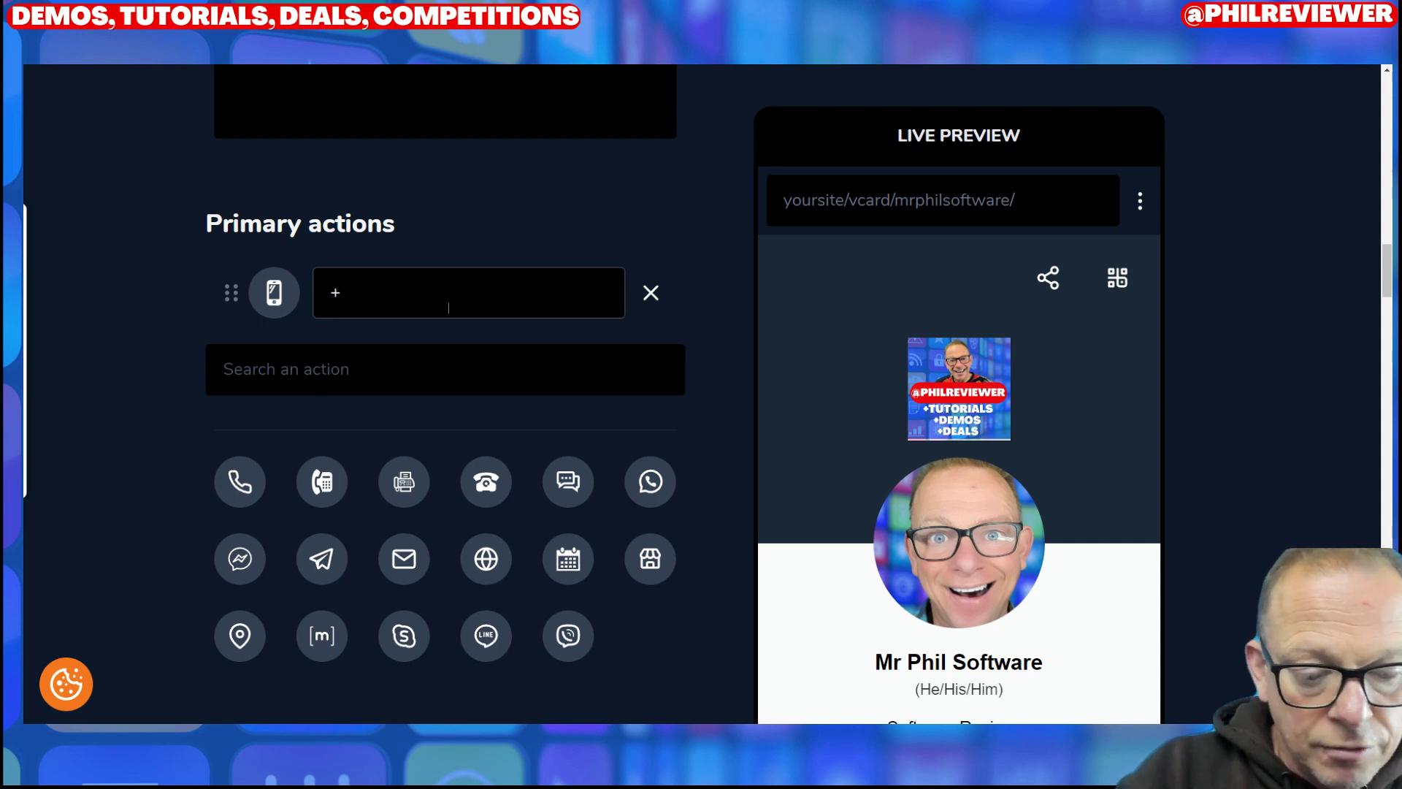
type("447777777777")
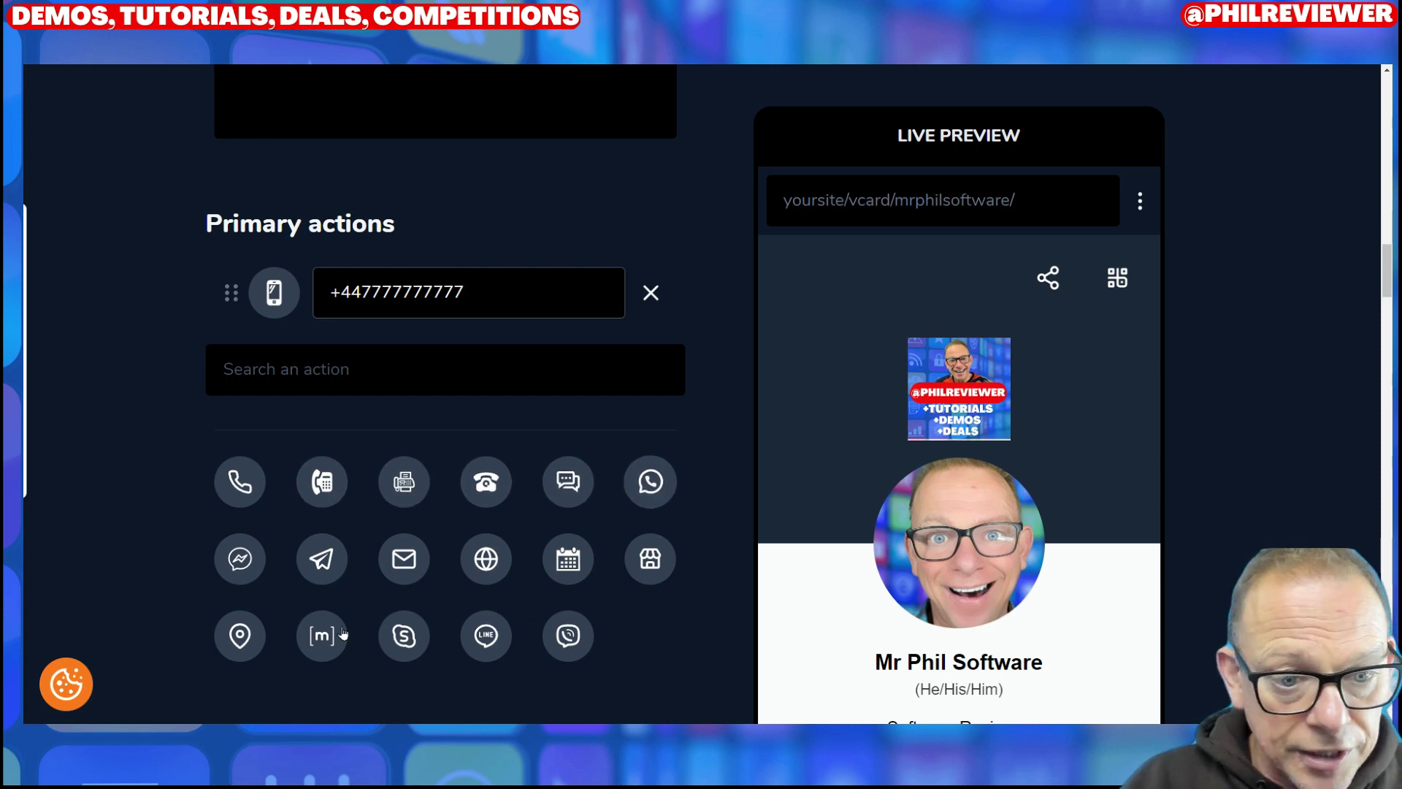
Step: Add an Email primary action with the owner's e-mail address
left_click(421, 568)
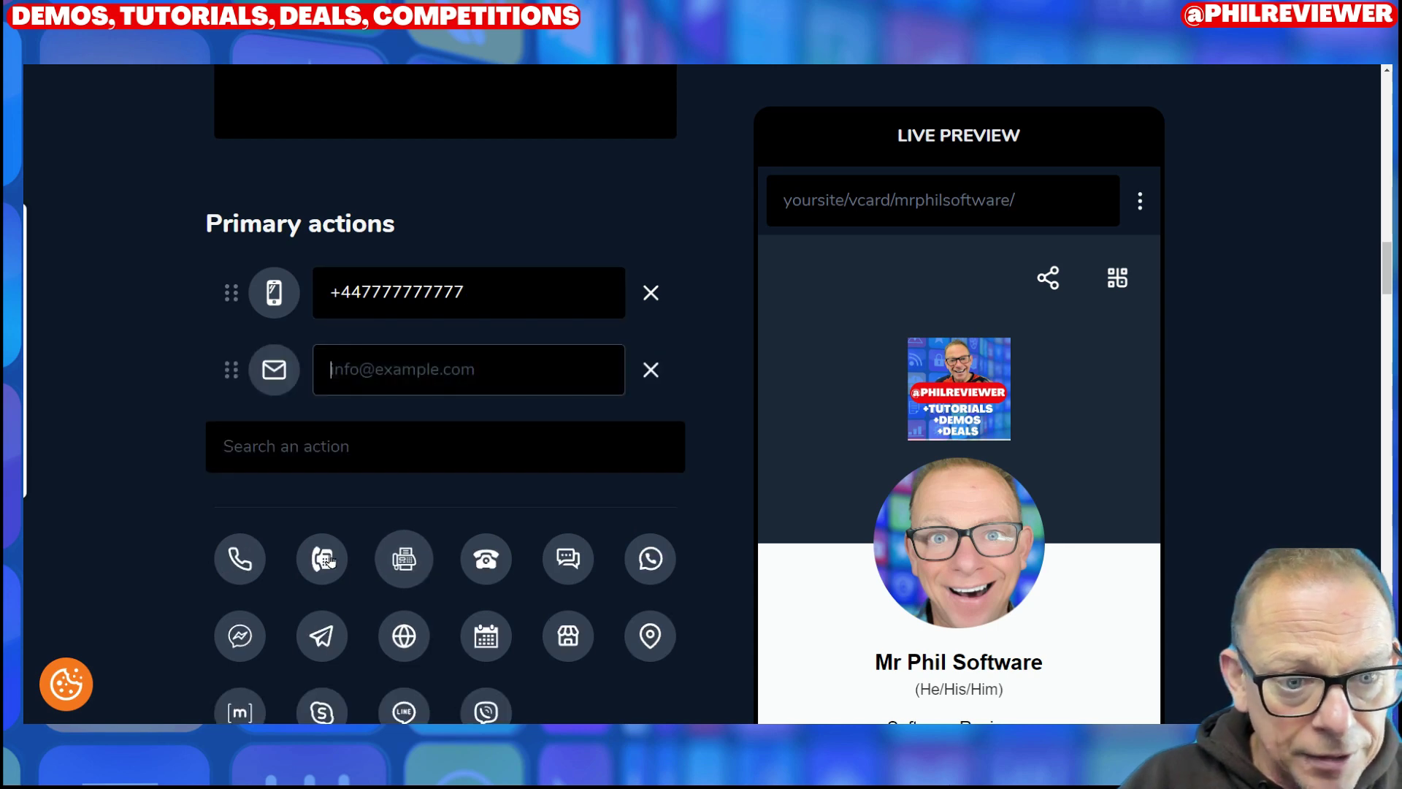
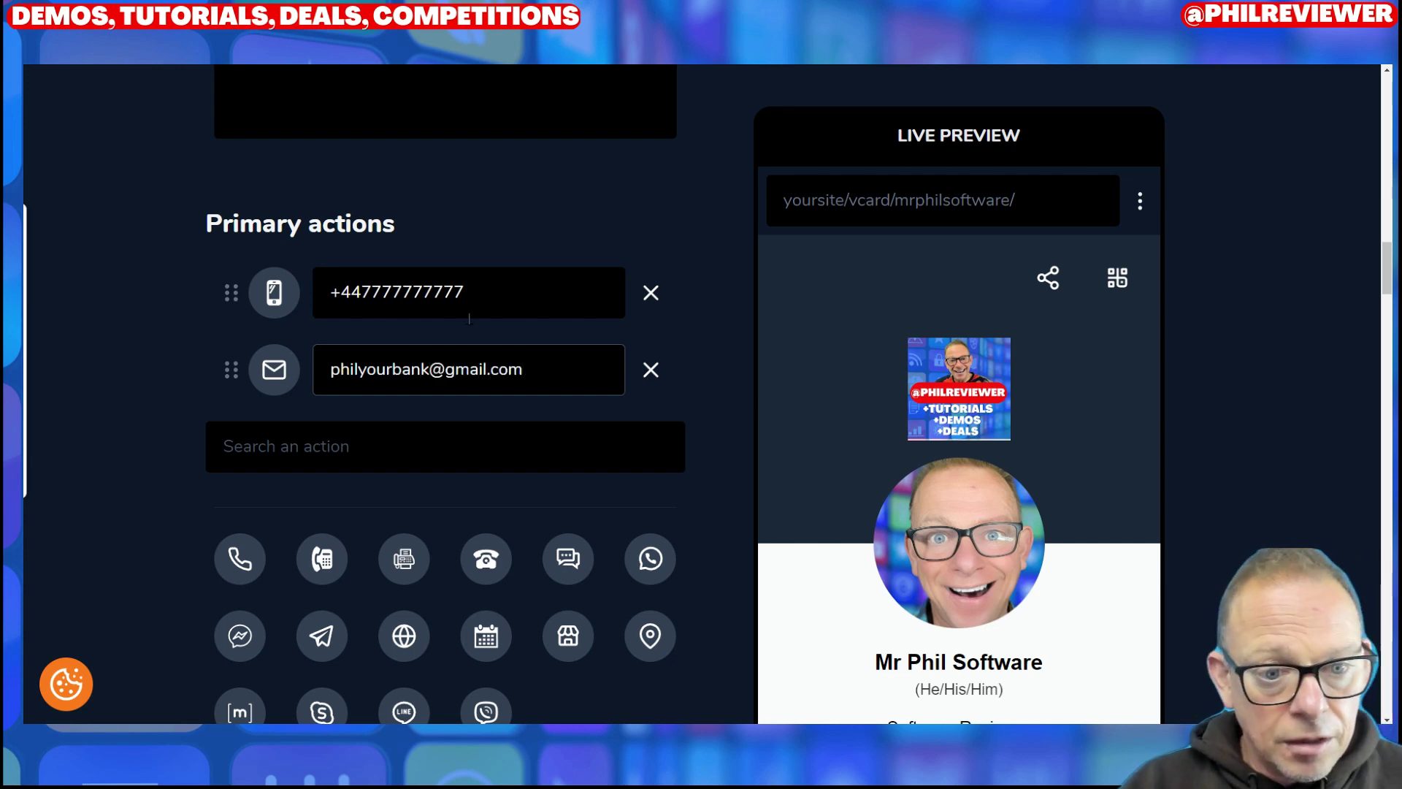
scroll(607, 379, "down", 5)
scroll(692, 363, "up", 5)
scroll(664, 413, "down", 5)
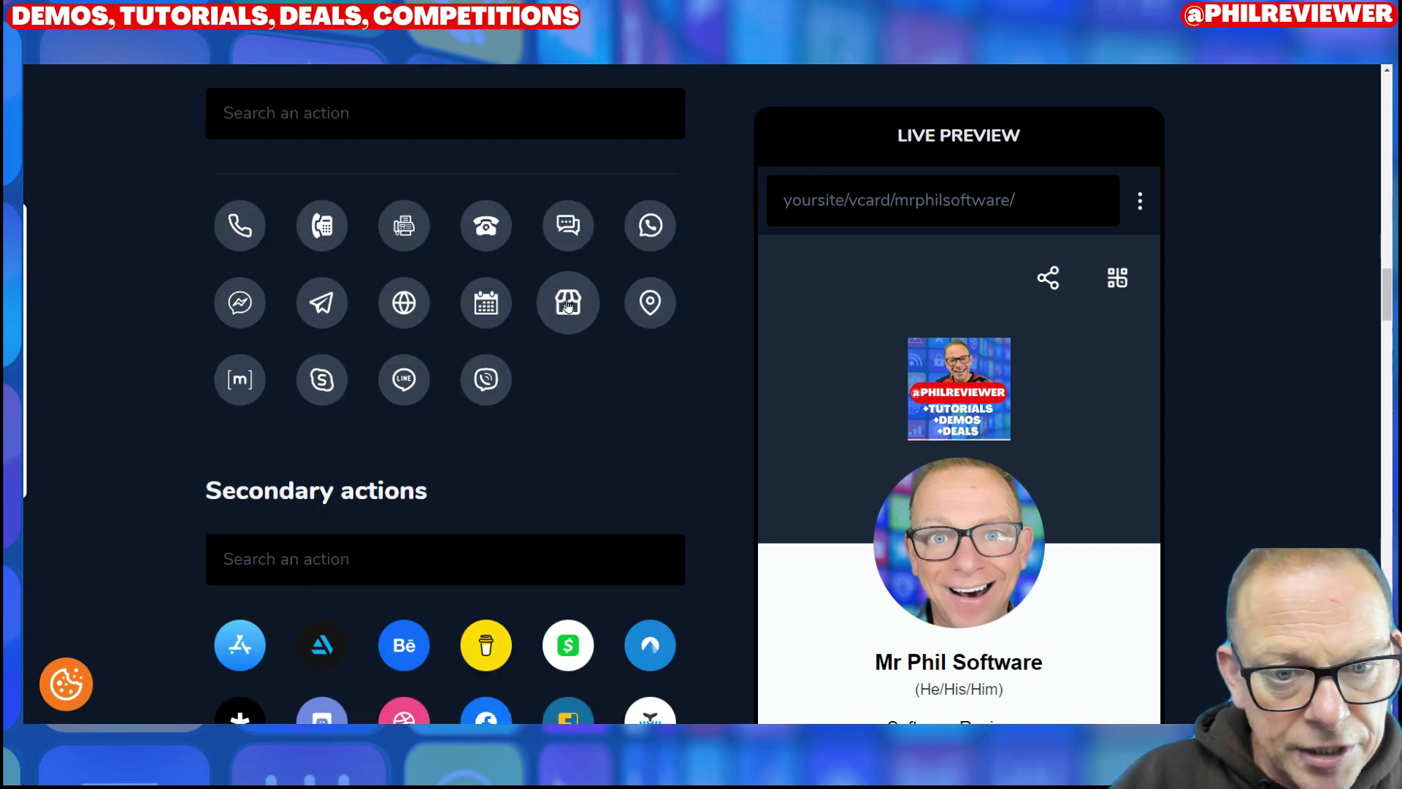
Step: Add an online store action, then remove the empty store action again
left_click(569, 305)
scroll(678, 392, "up", 5)
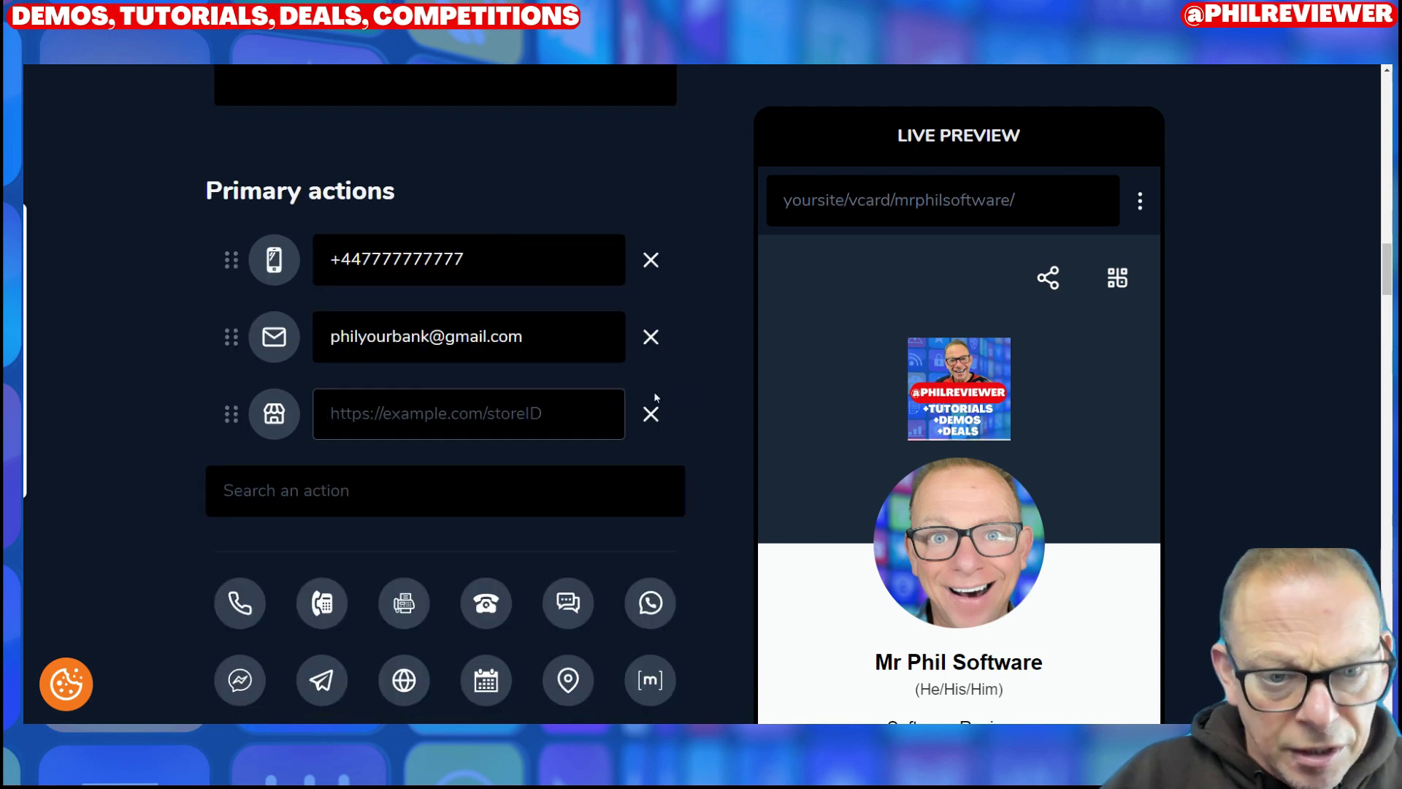
left_click(651, 414)
scroll(552, 442, "down", 5)
scroll(534, 423, "up", 5)
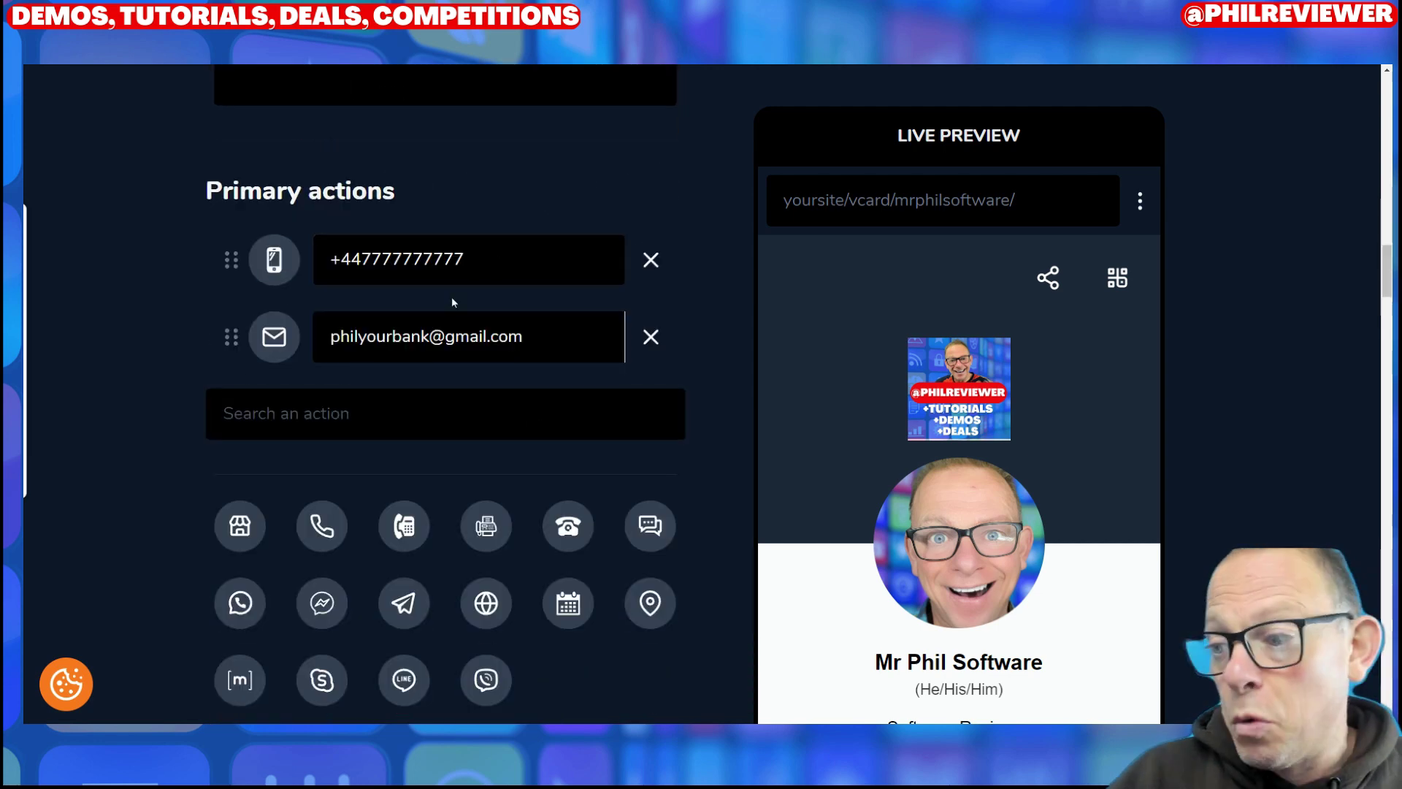
scroll(451, 302, "down", 5)
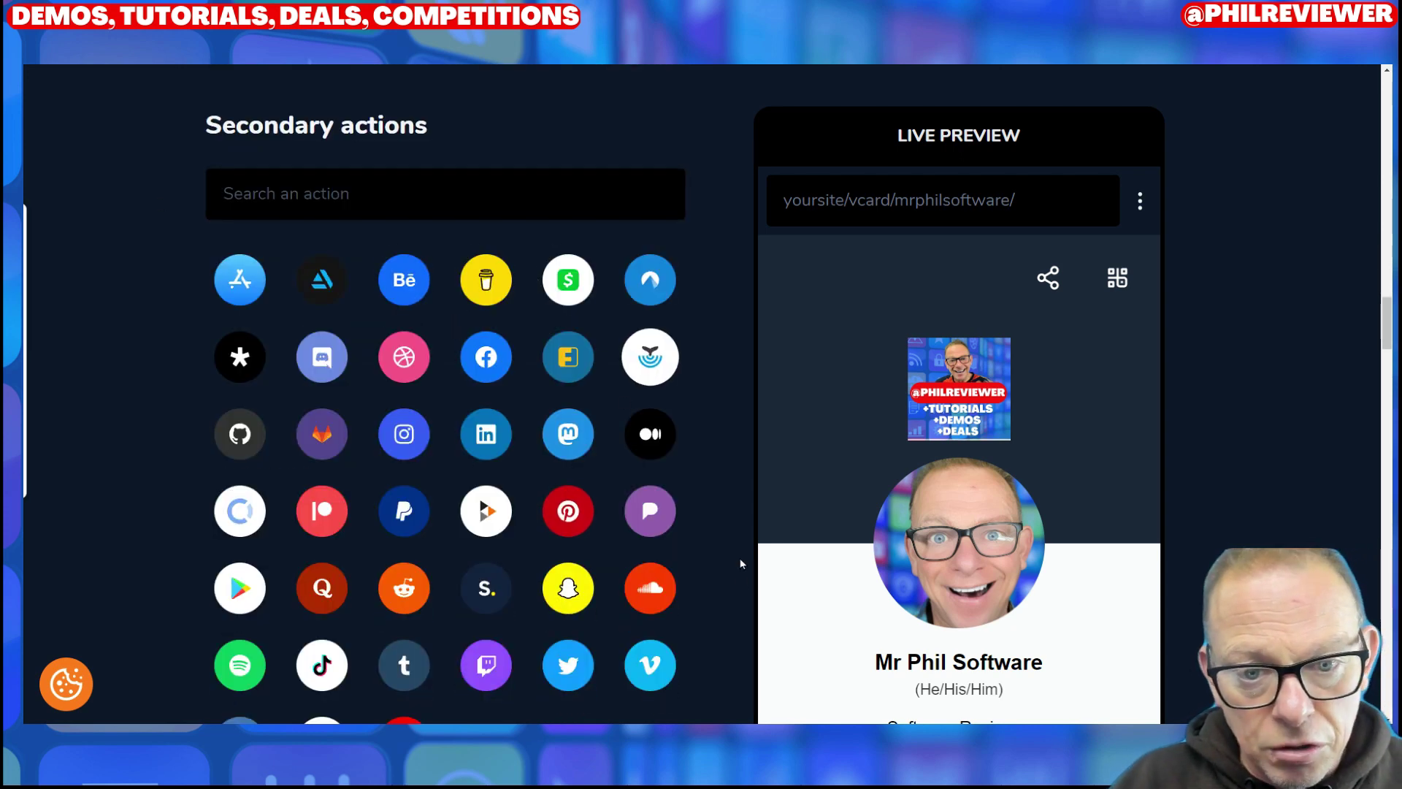
Step: Add Facebook and PayPal rows under Secondary actions
scroll(725, 526, "down", 4)
scroll(725, 526, "up", 4)
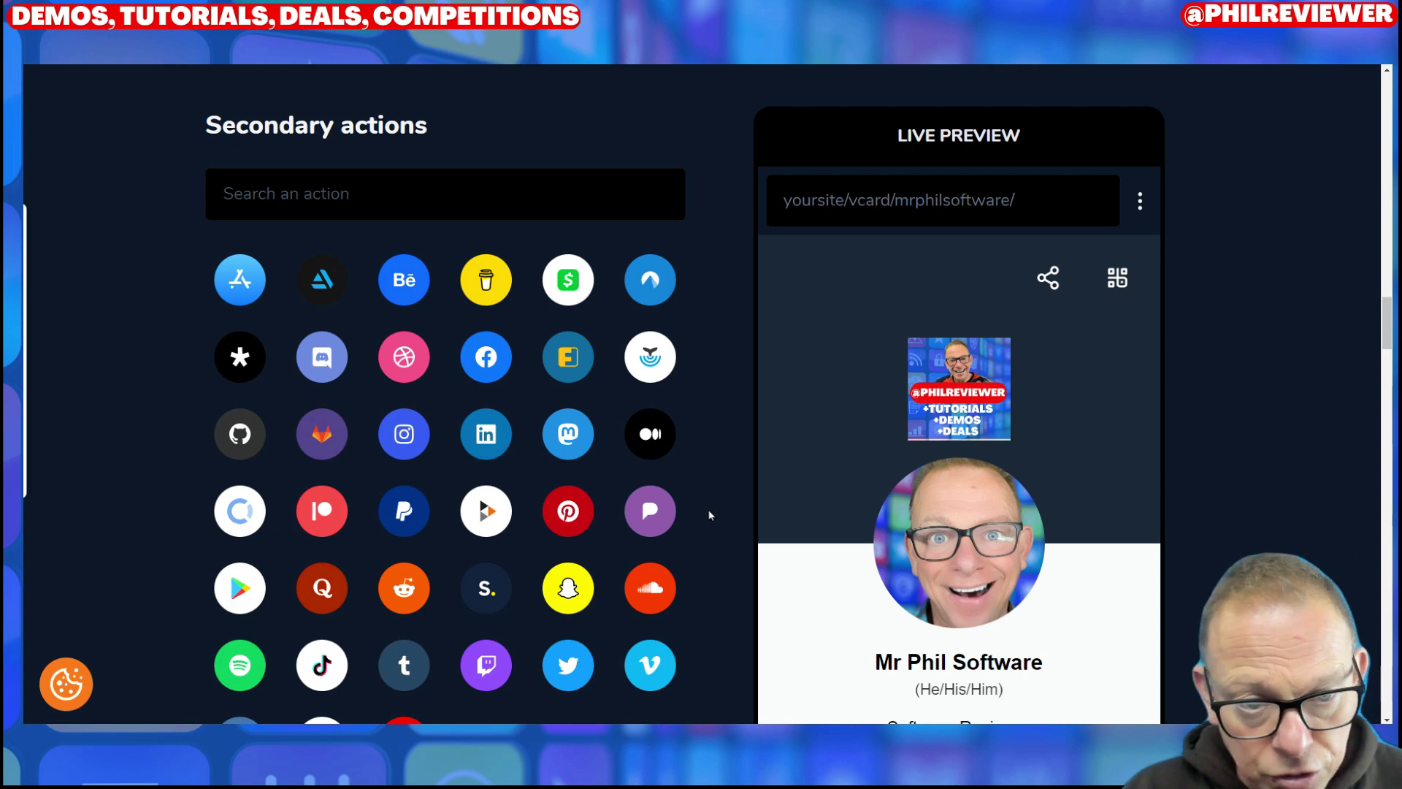
left_click(500, 374)
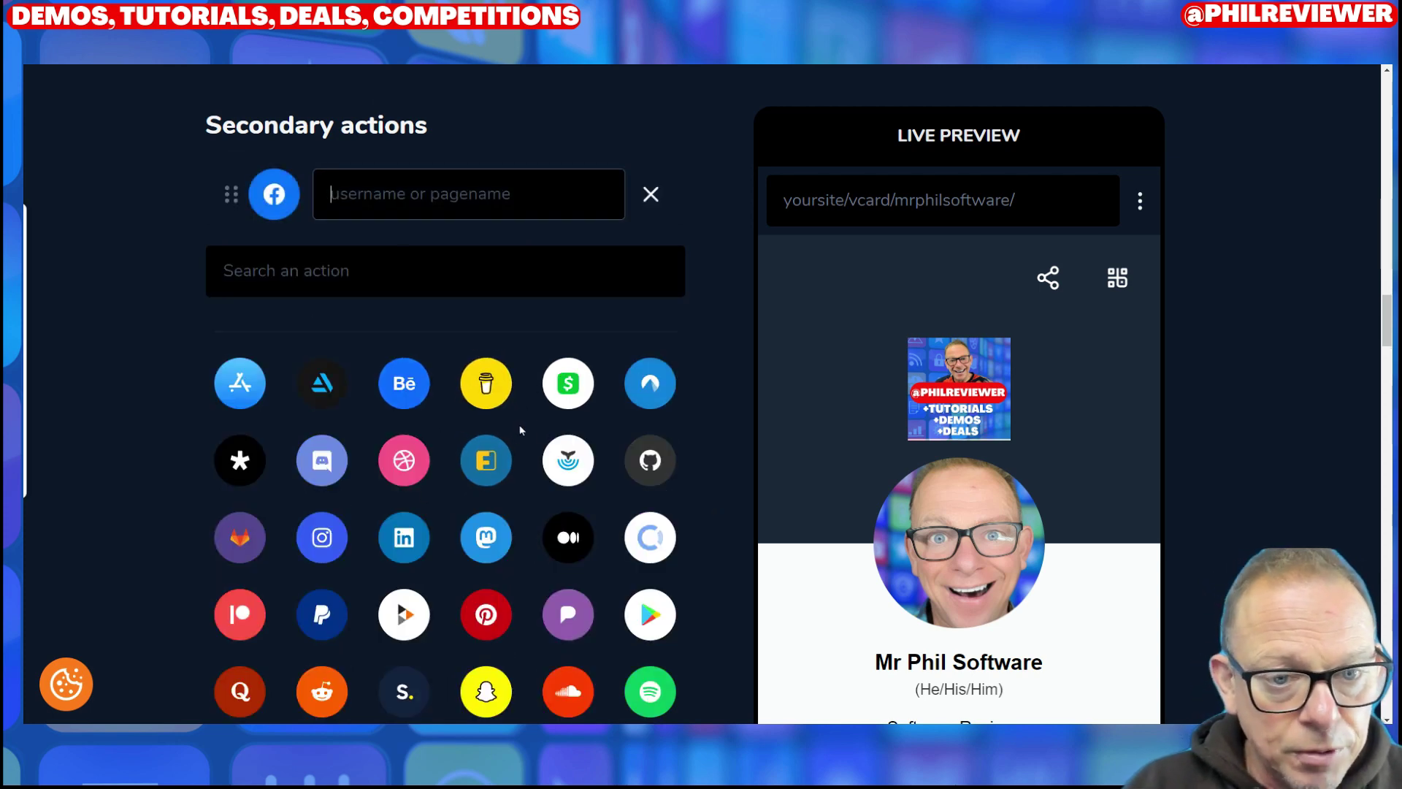
scroll(305, 536, "down", 4)
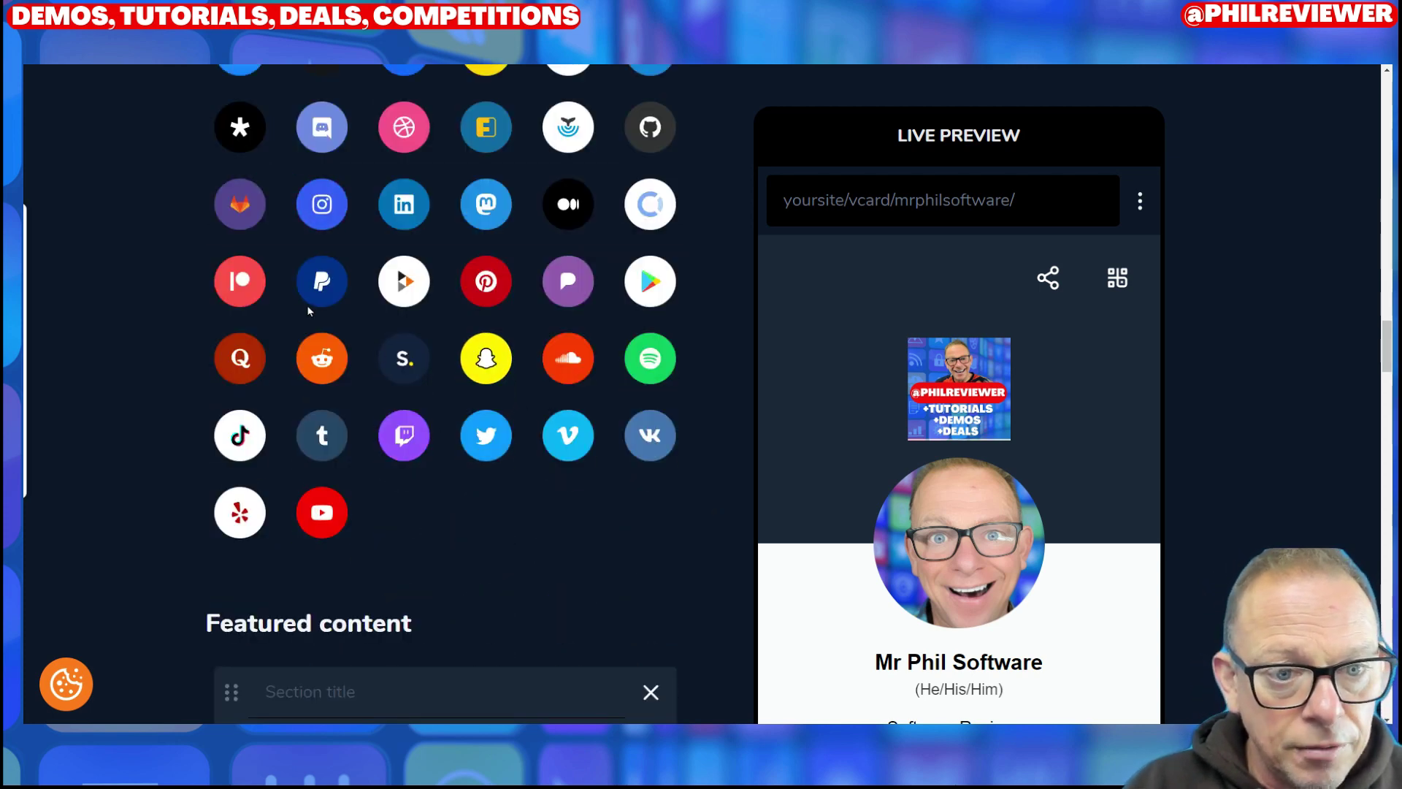
left_click(316, 285)
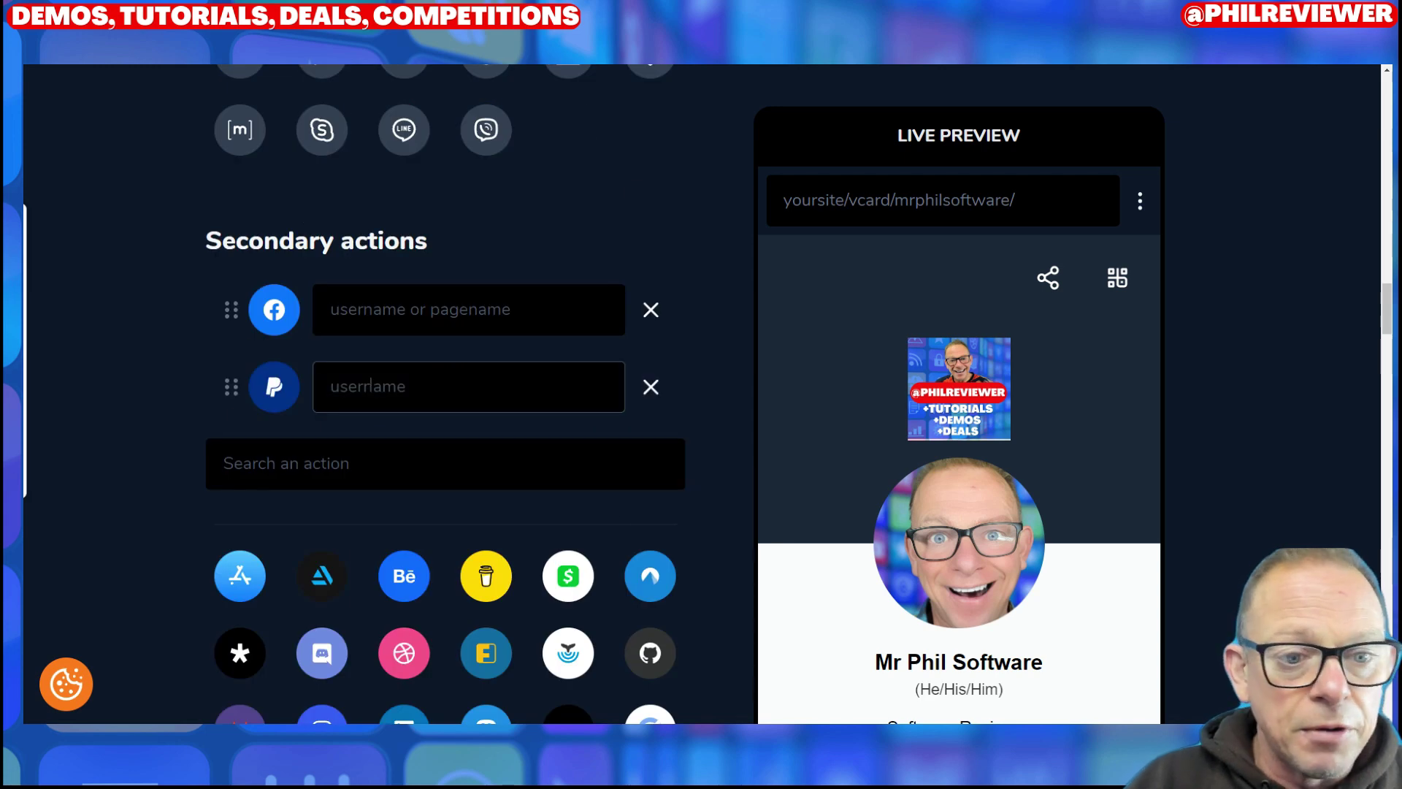
Step: Add a text block to the Featured content section
scroll(482, 263, "up", 4)
scroll(506, 287, "down", 15)
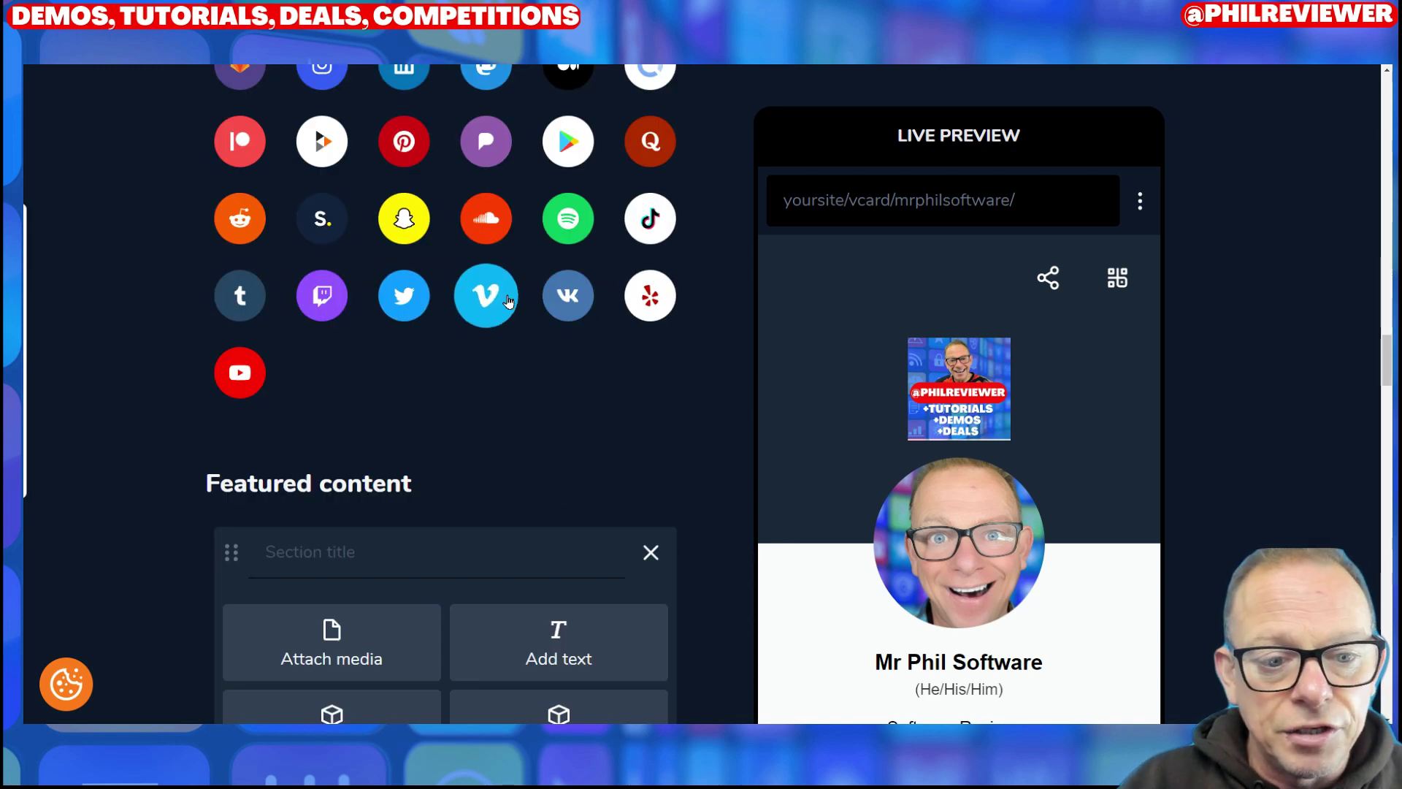
scroll(503, 380, "up", 4)
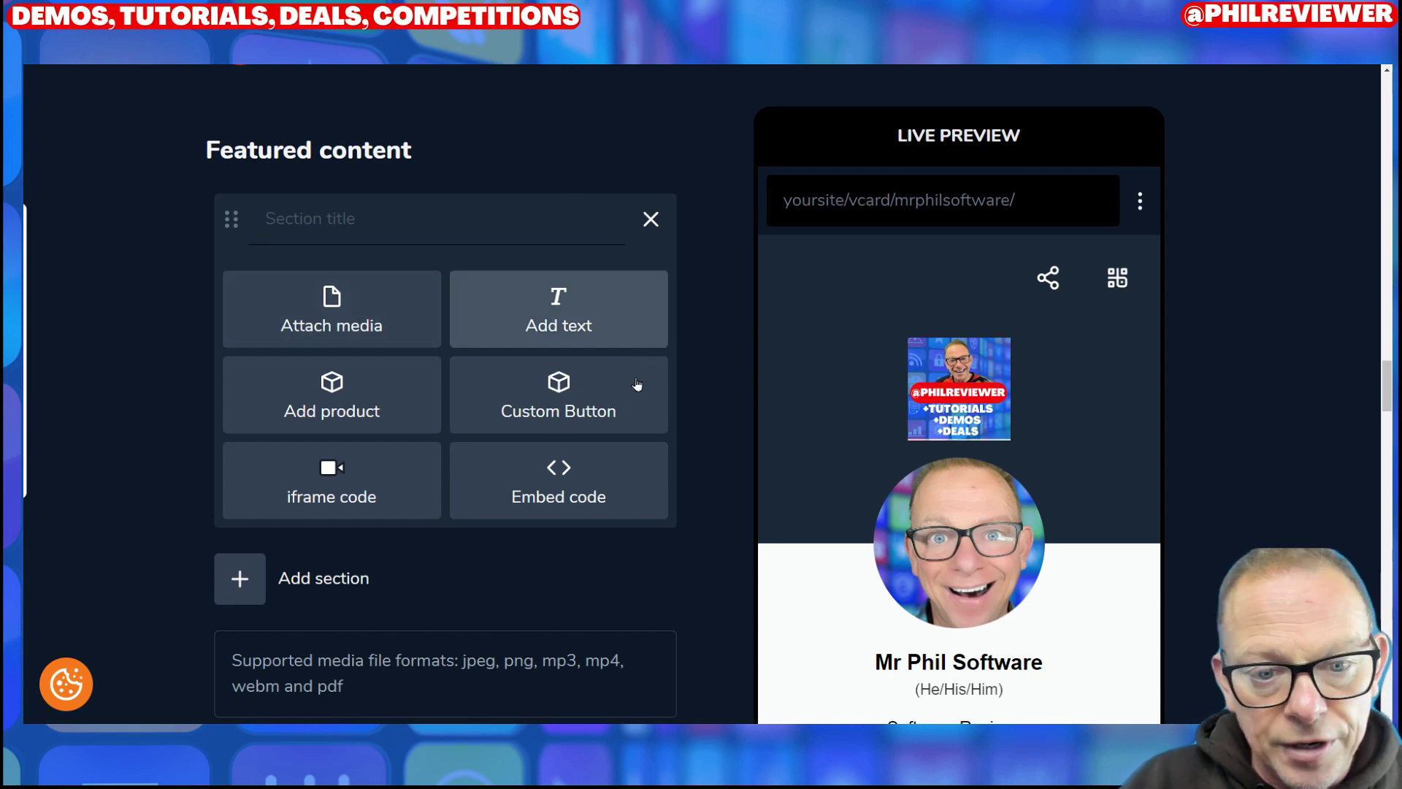
left_click(568, 324)
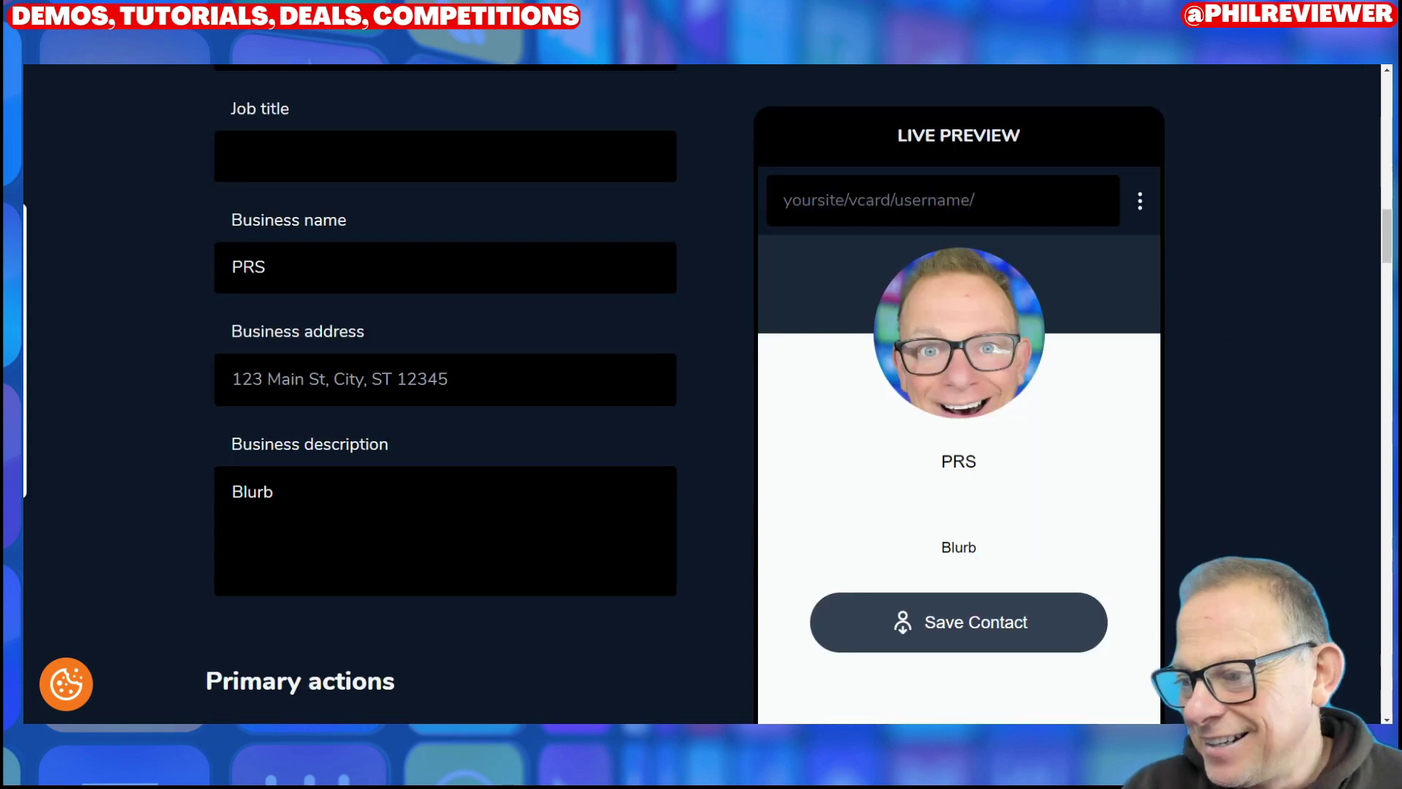
Step: Scroll through the reloaded PRS card to the empty Primary actions section
scroll(494, 402, "up", 8)
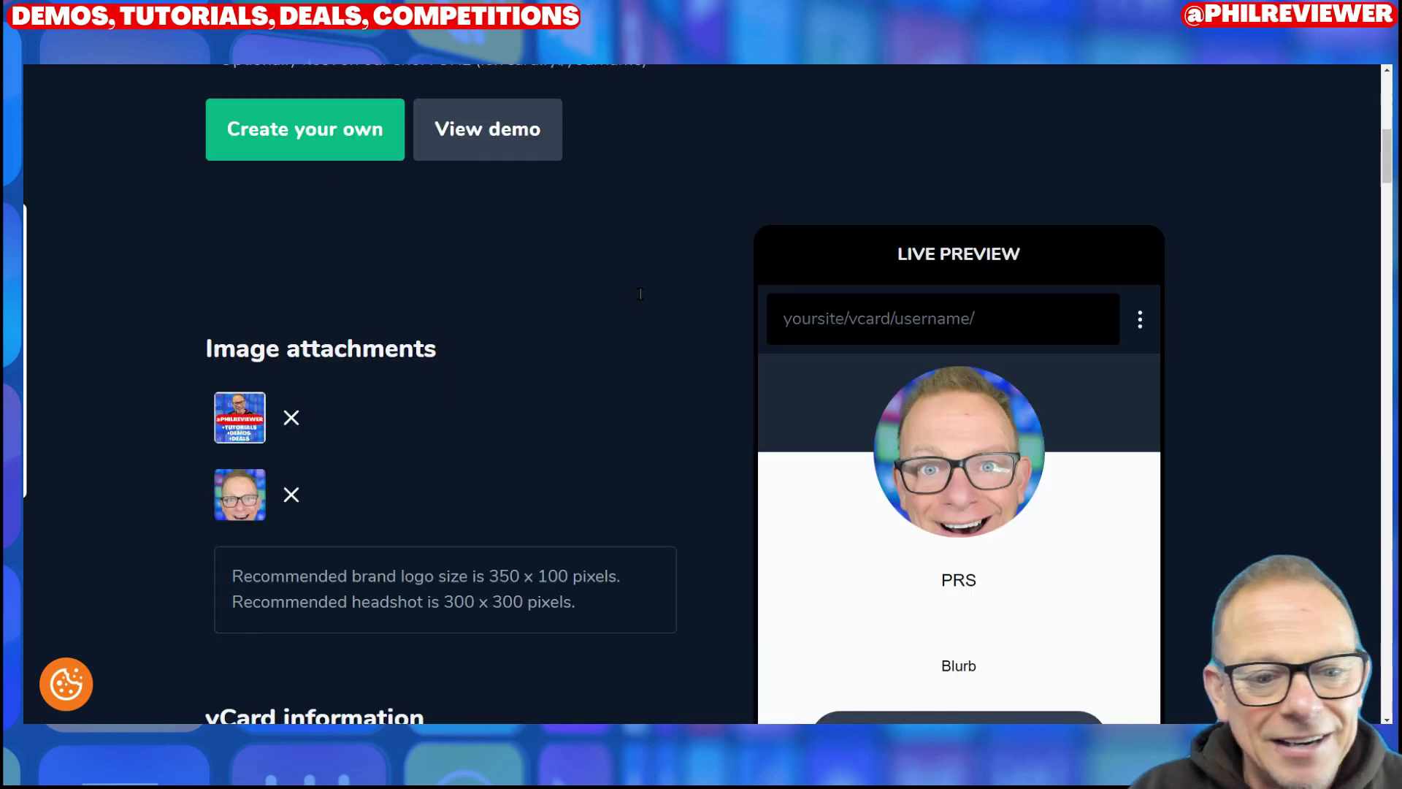
scroll(643, 306, "down", 10)
scroll(643, 313, "up", 4)
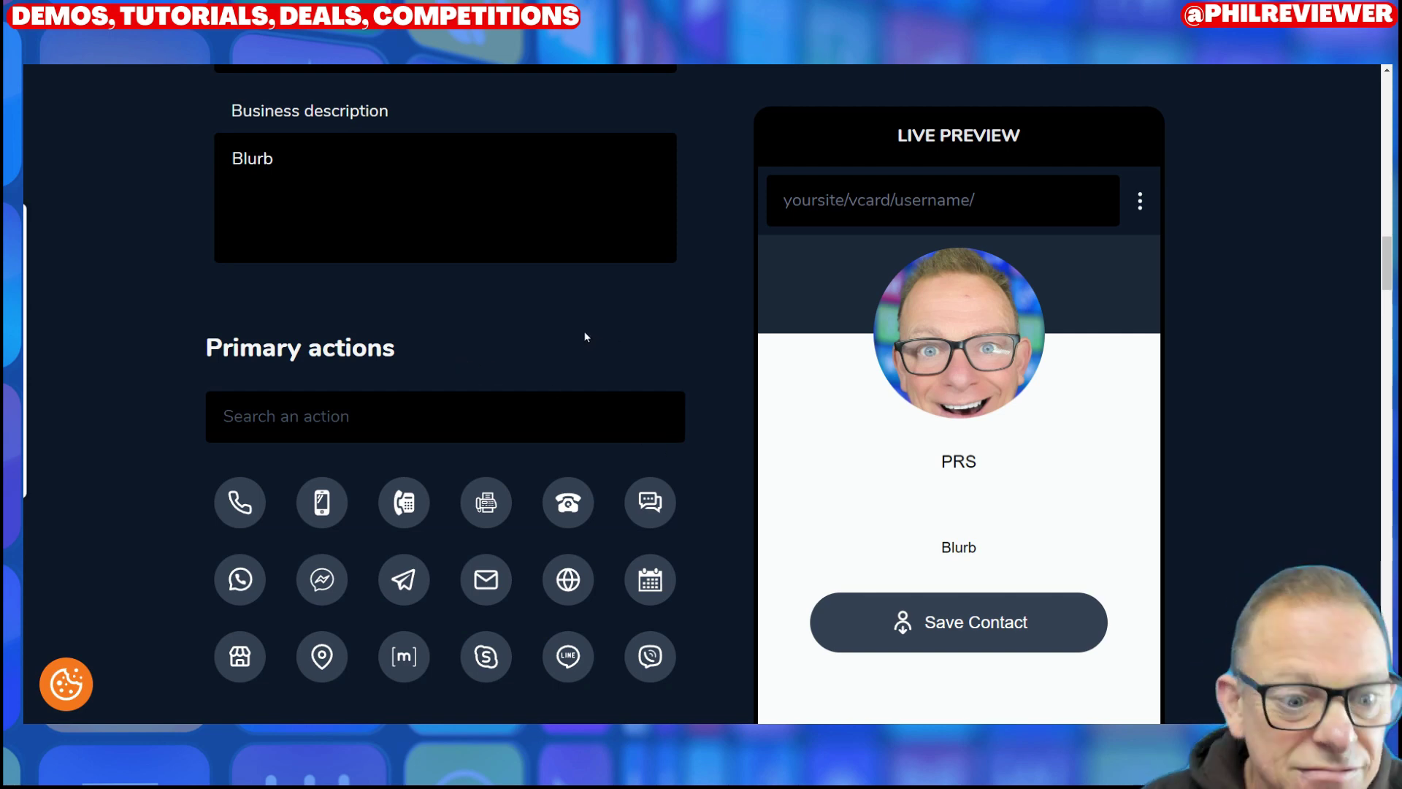
Step: Add a Call action with a phone number, plus an empty Facebook secondary action
left_click(248, 501)
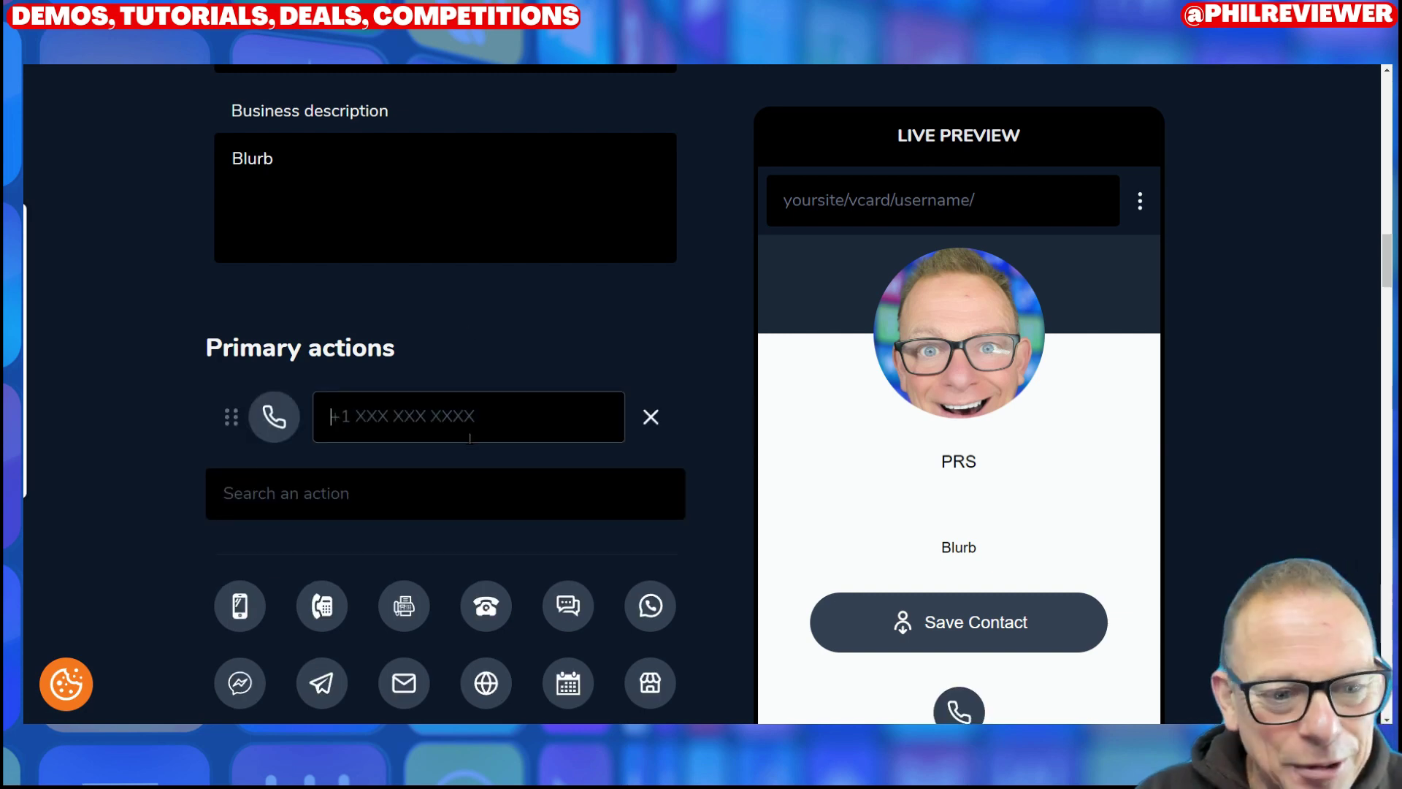
scroll(394, 219, "down", 4)
type("sssss")
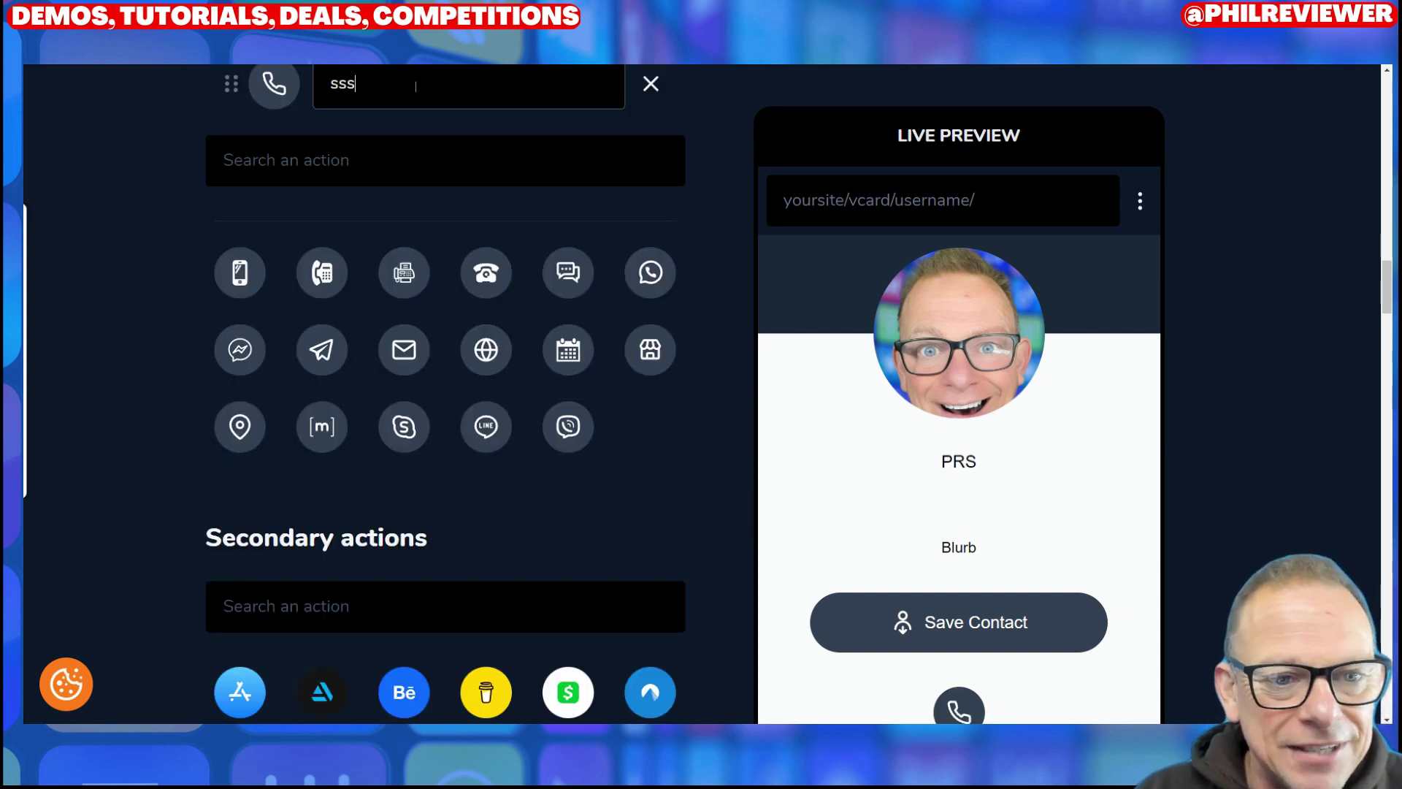
key("BackSpace")
key("BackSpace")
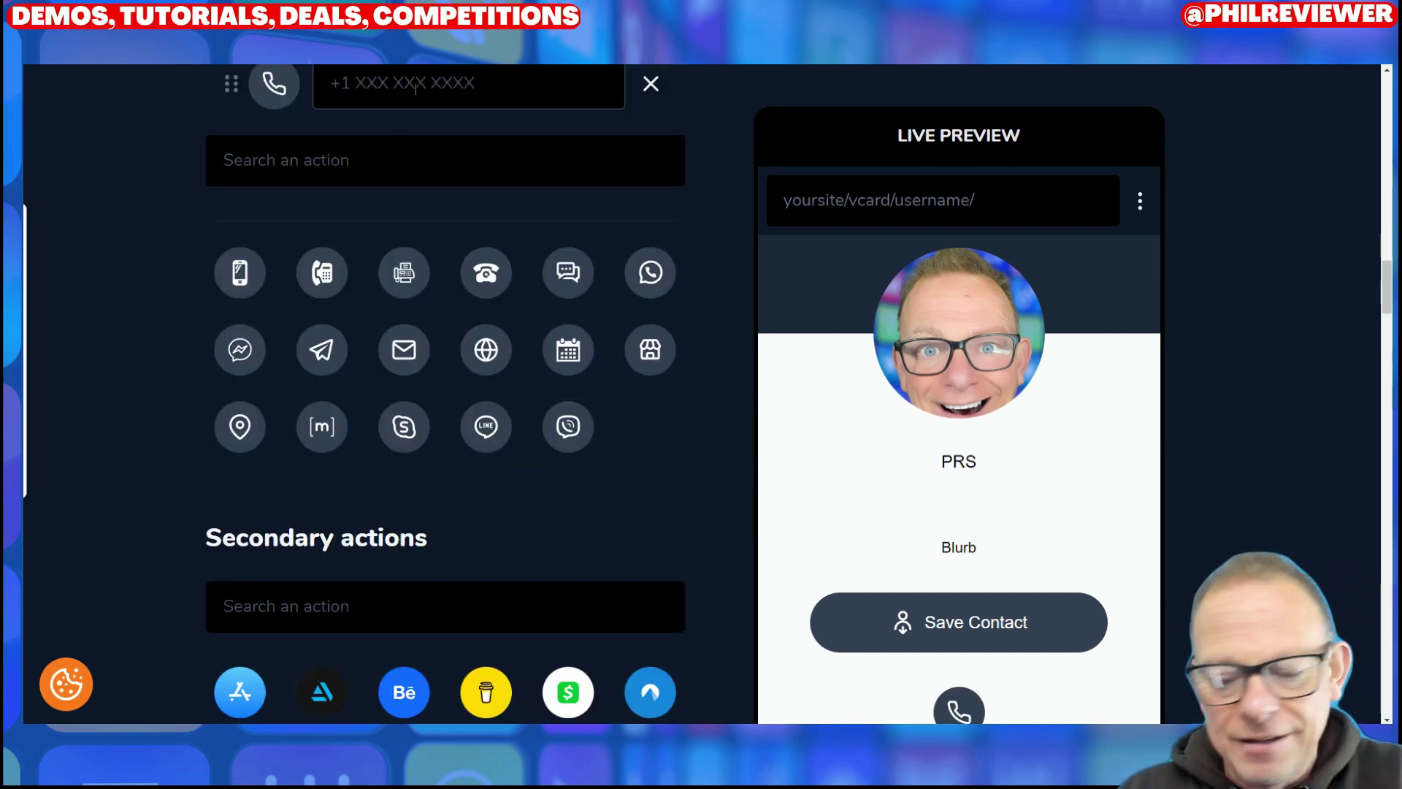
type("7777777")
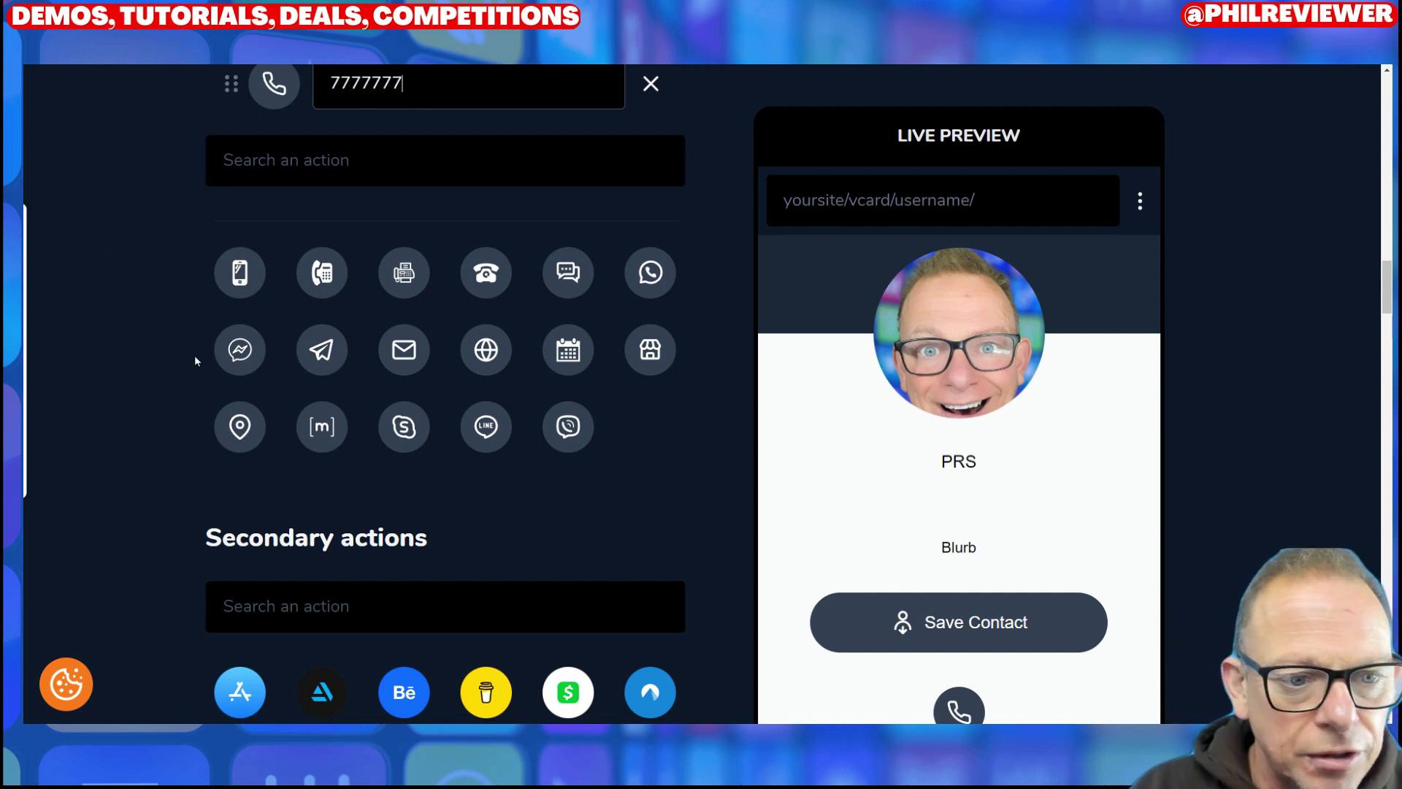
scroll(215, 493, "down", 5)
left_click(485, 430)
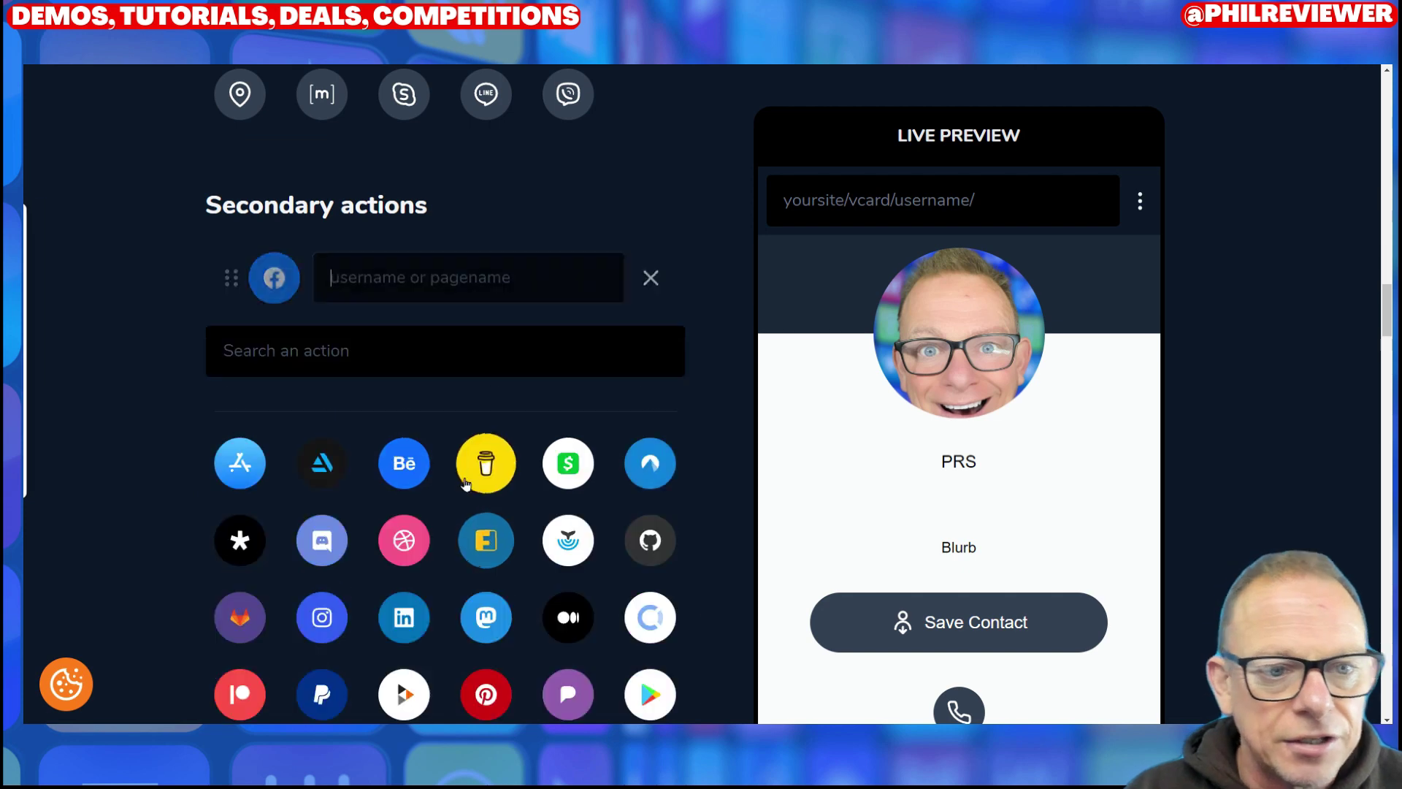
scroll(522, 553, "down", 10)
scroll(470, 487, "up", 4)
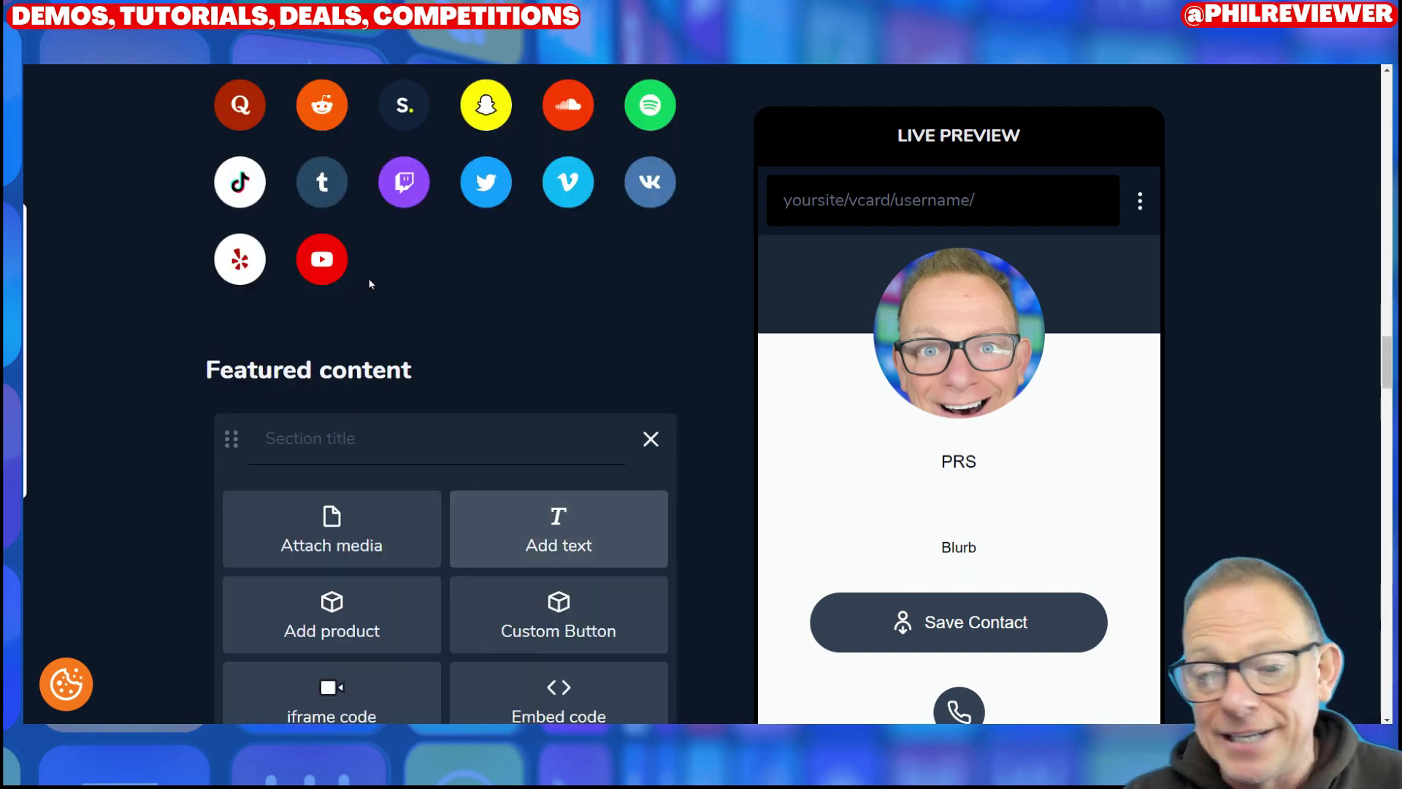
scroll(921, 346, "down", 3)
scroll(949, 365, "up", 4)
scroll(979, 375, "down", 10)
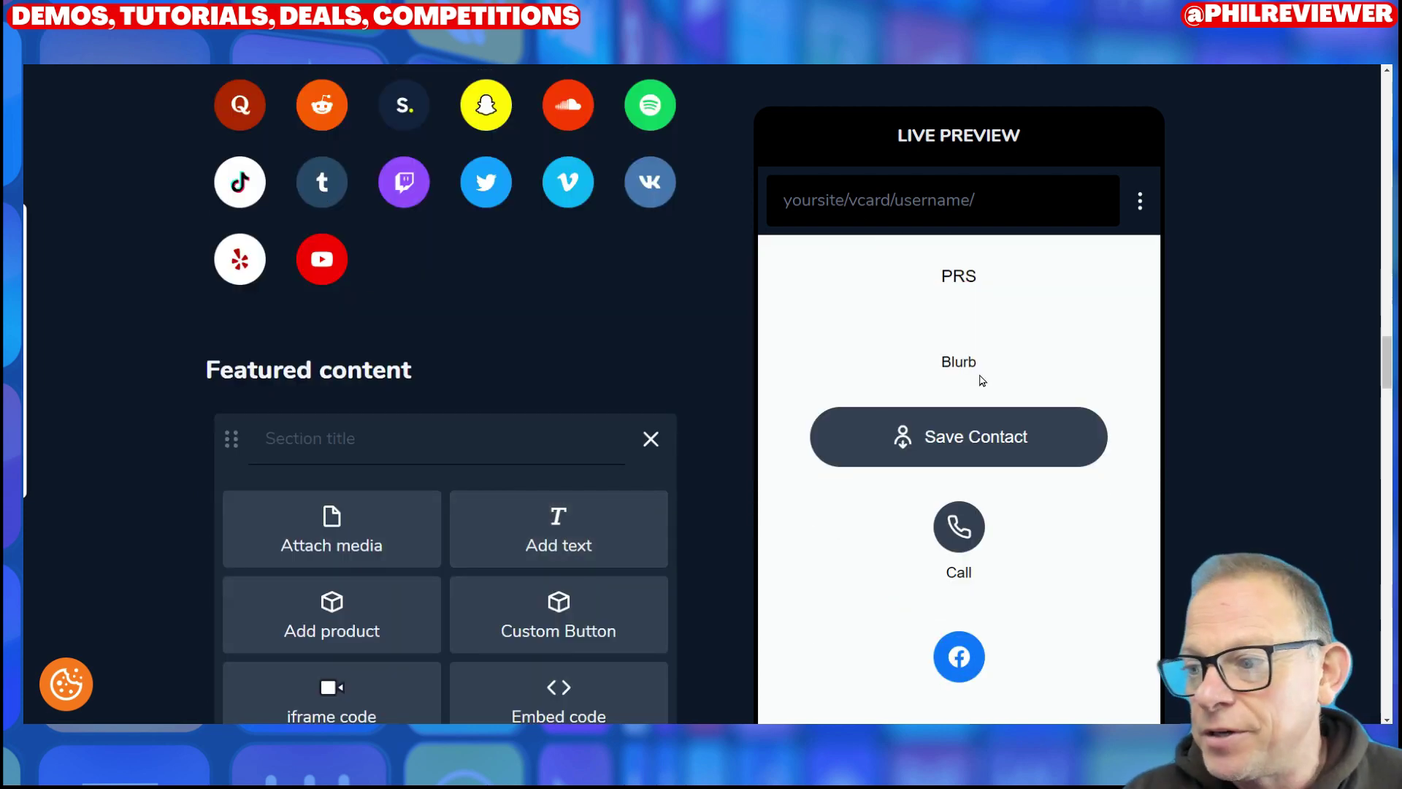
scroll(481, 387, "up", 5)
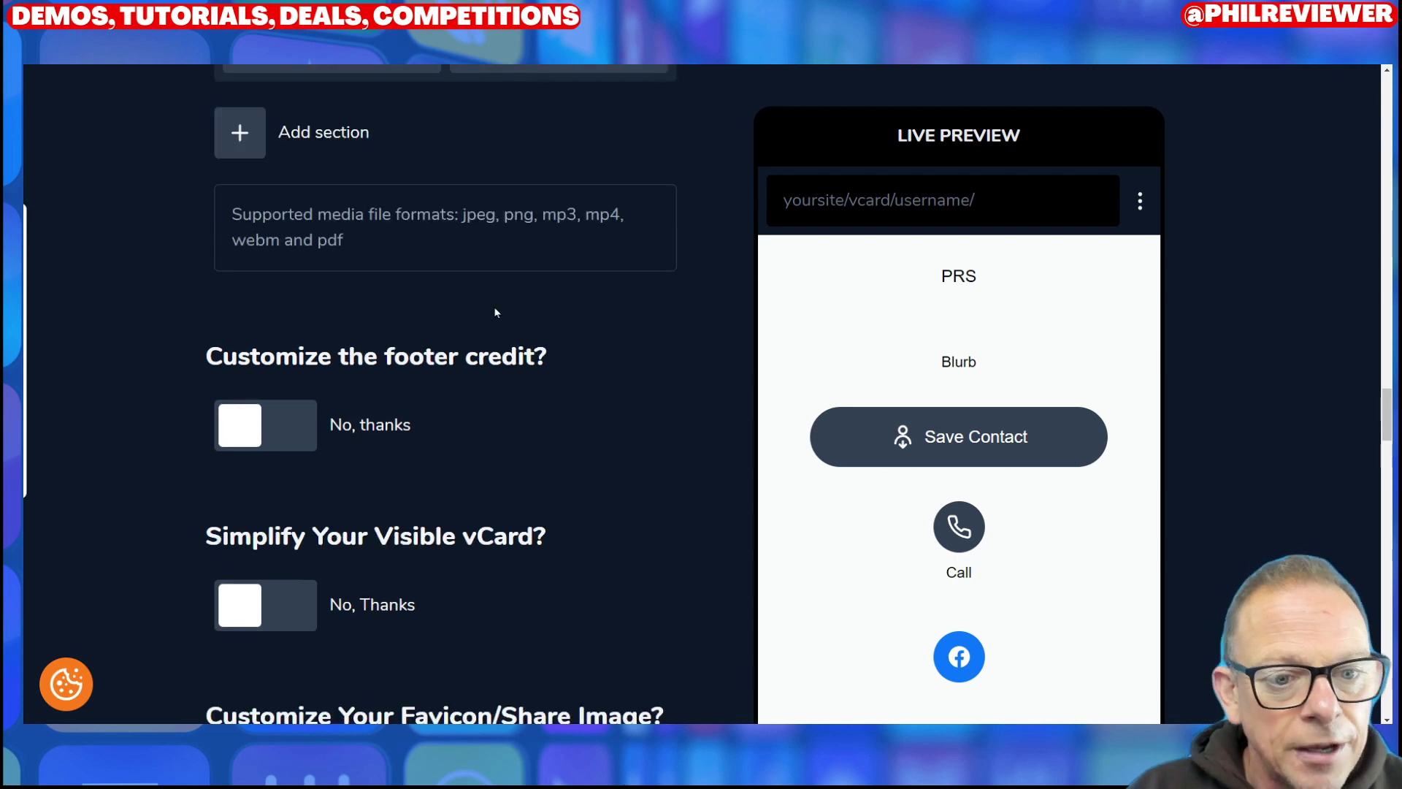
scroll(557, 354, "up", 5)
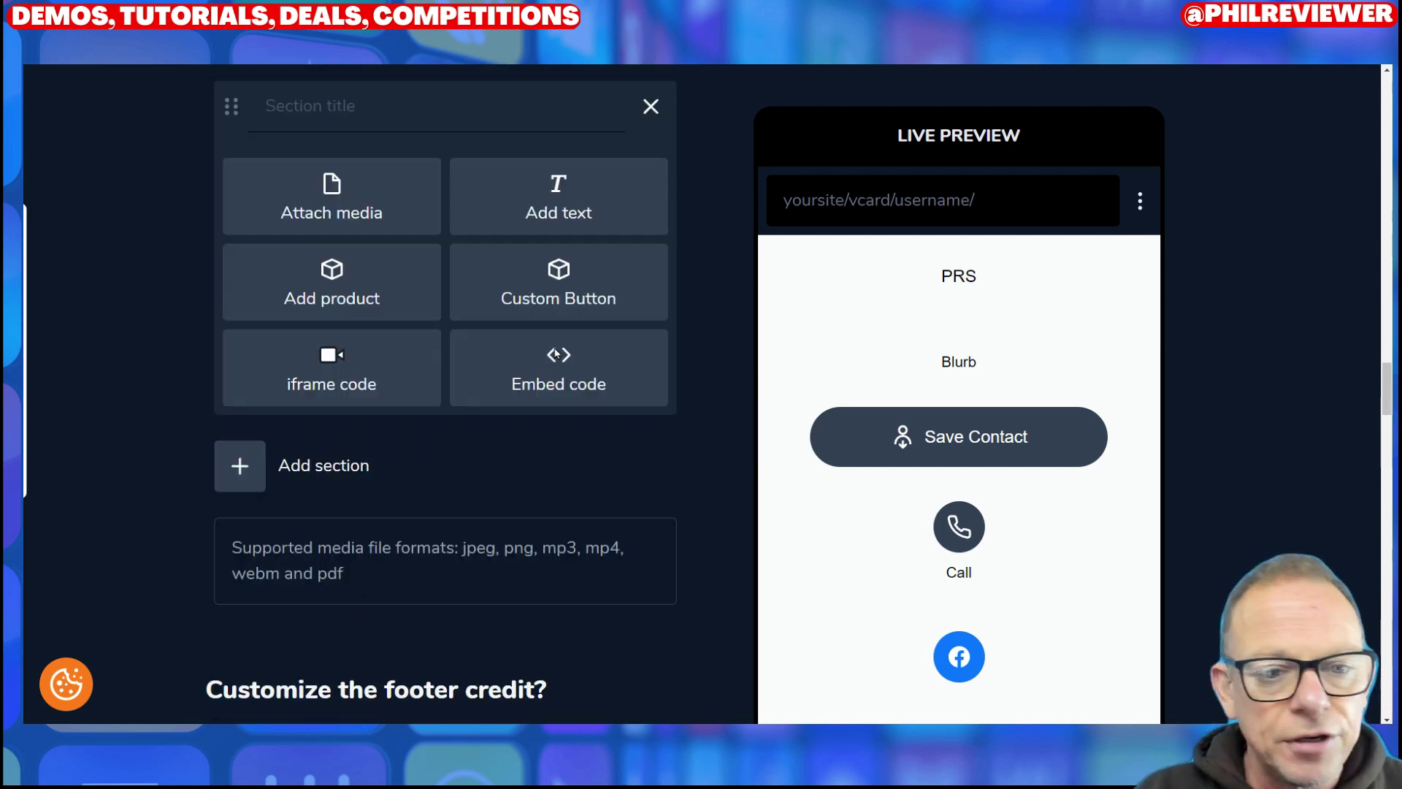
scroll(475, 441, "down", 10)
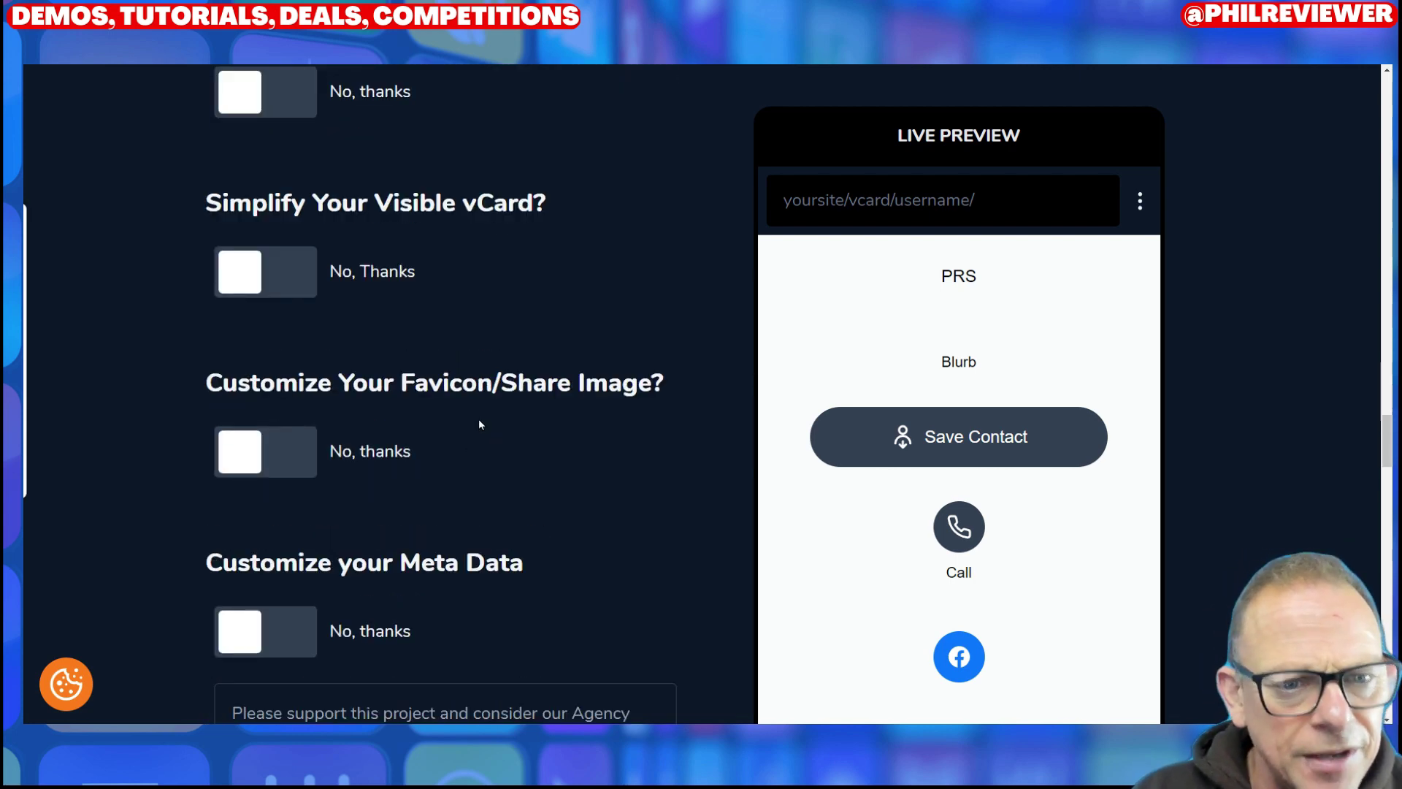
scroll(479, 424, "up", 5)
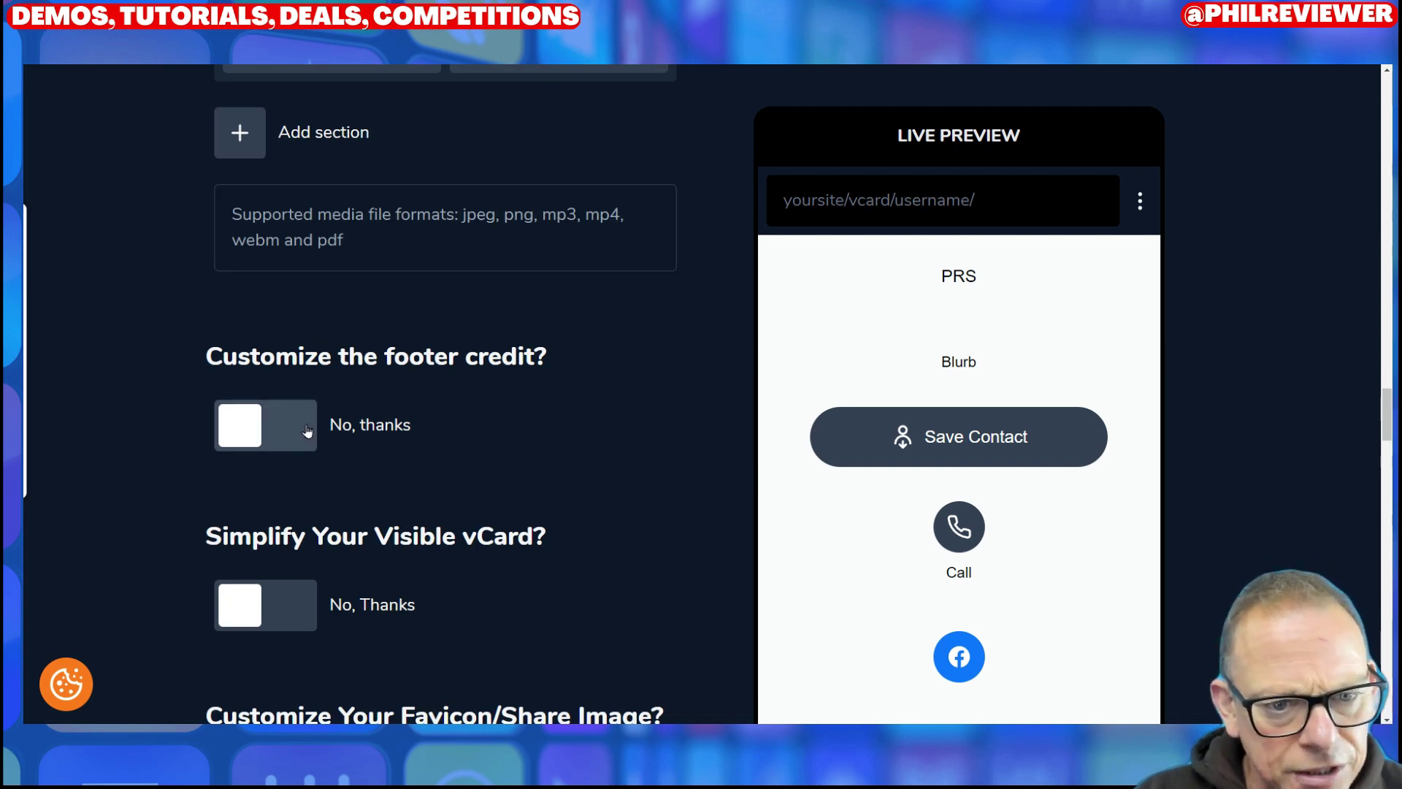
scroll(483, 471, "down", 5)
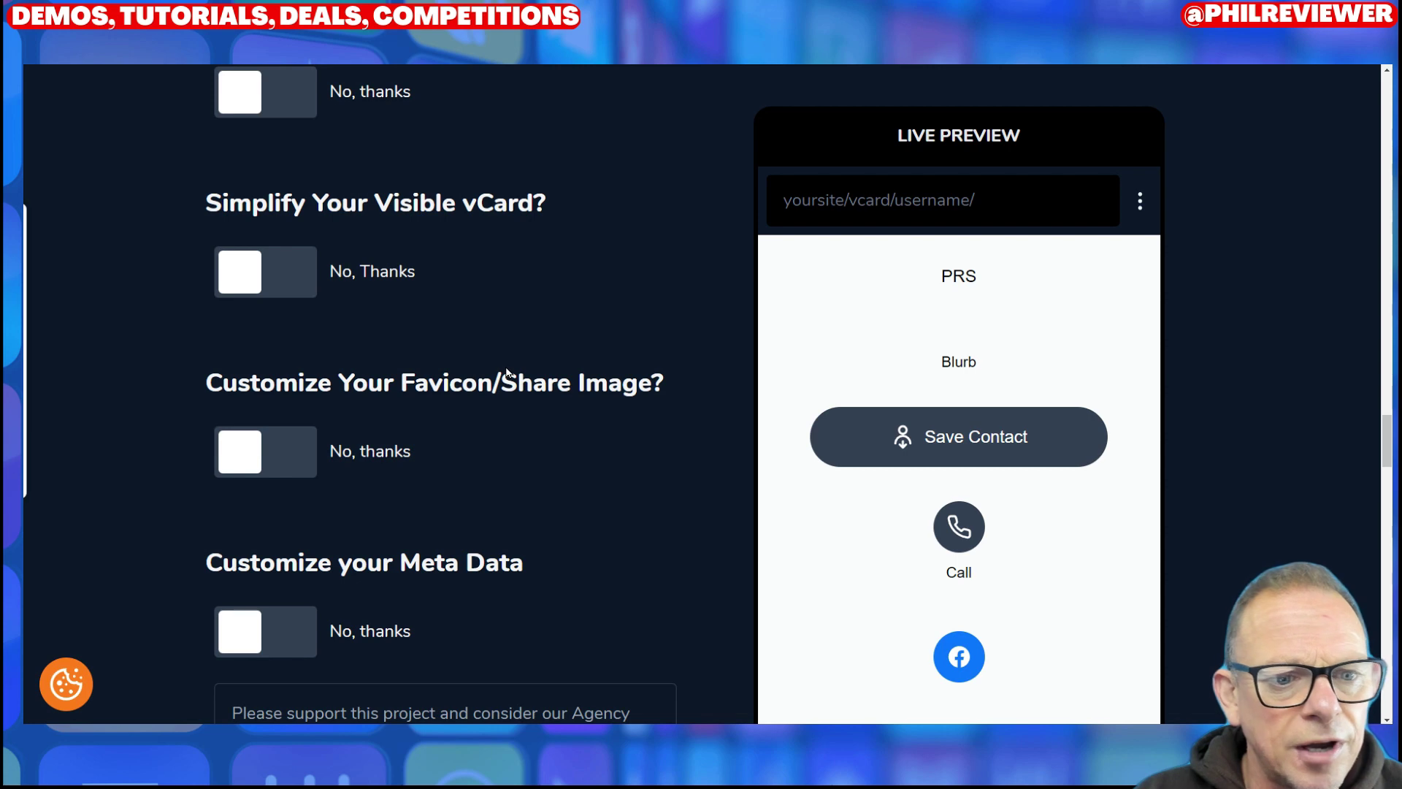
scroll(484, 404, "down", 5)
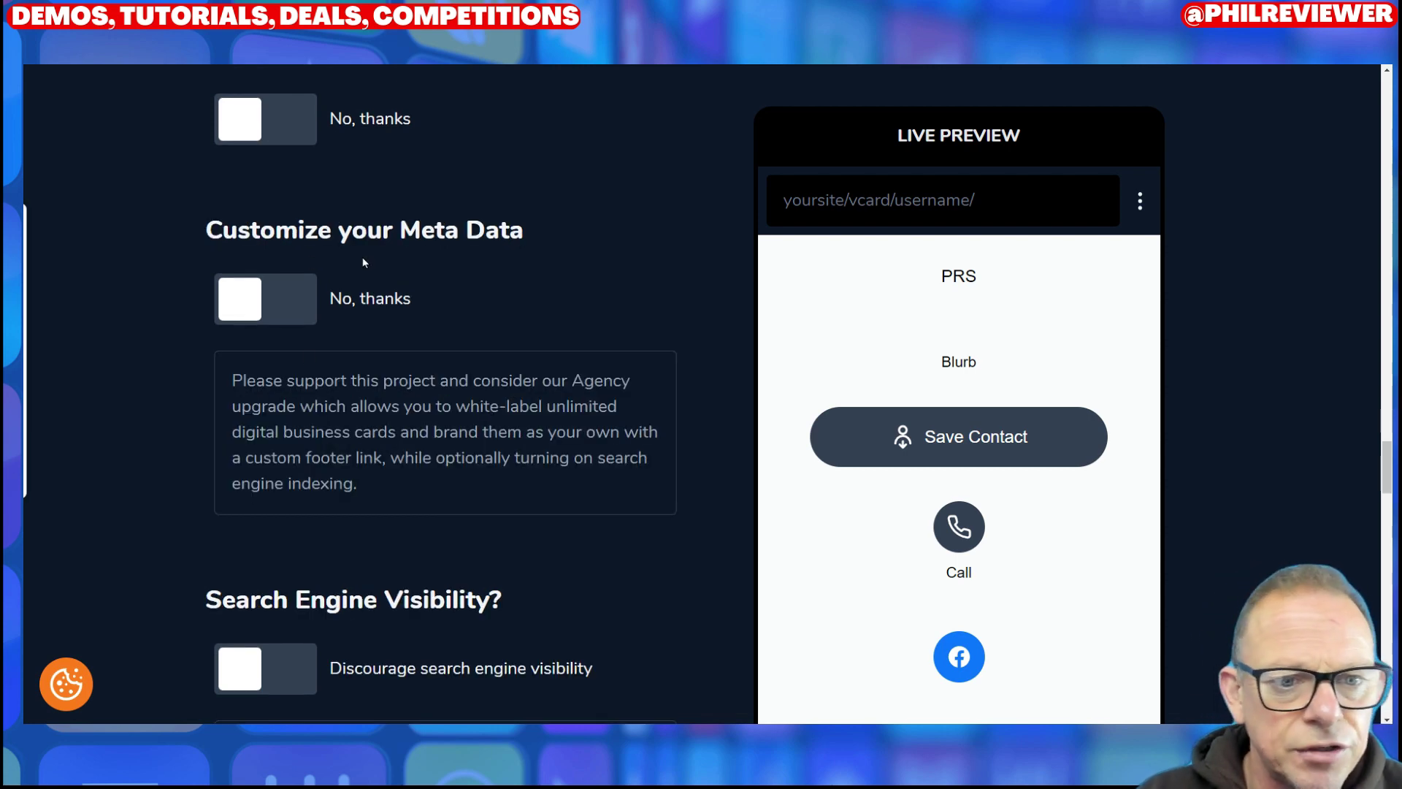
scroll(545, 302, "down", 5)
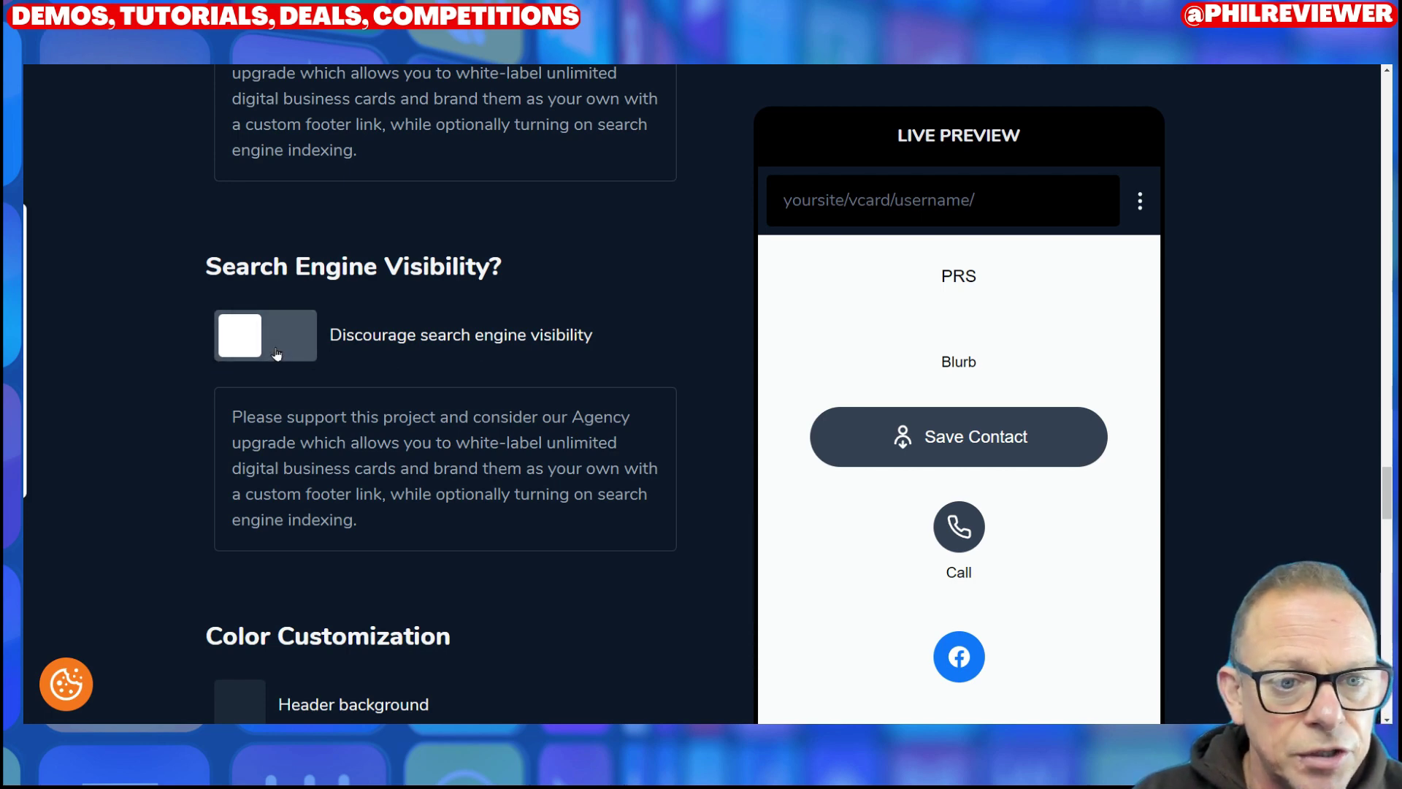
scroll(533, 355, "down", 9)
scroll(526, 365, "up", 4)
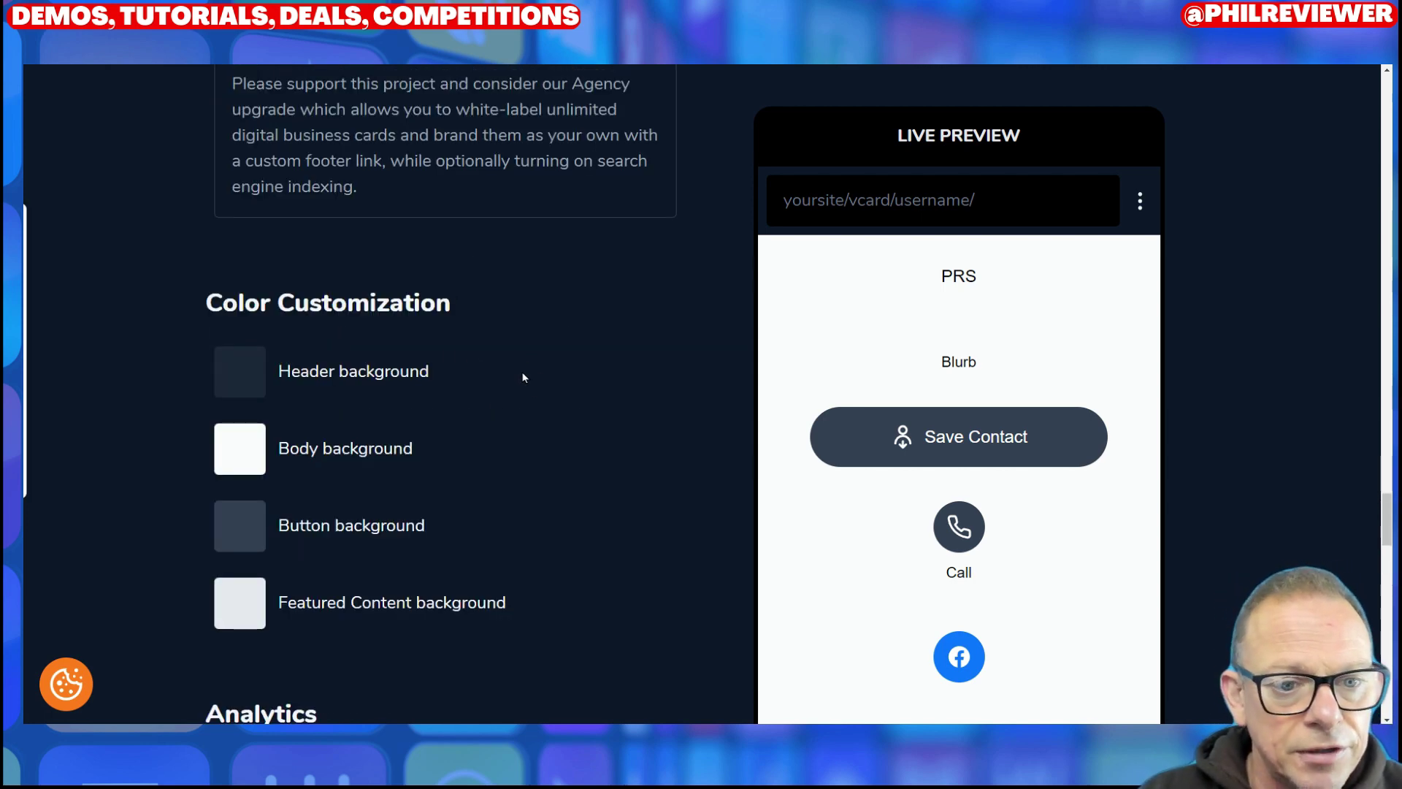
Step: Set the card body background to a dark magenta (#F800FF)
left_click(226, 446)
left_click(245, 378)
left_click(240, 447)
left_click(468, 531)
left_click(427, 526)
scroll(481, 367, "up", 10)
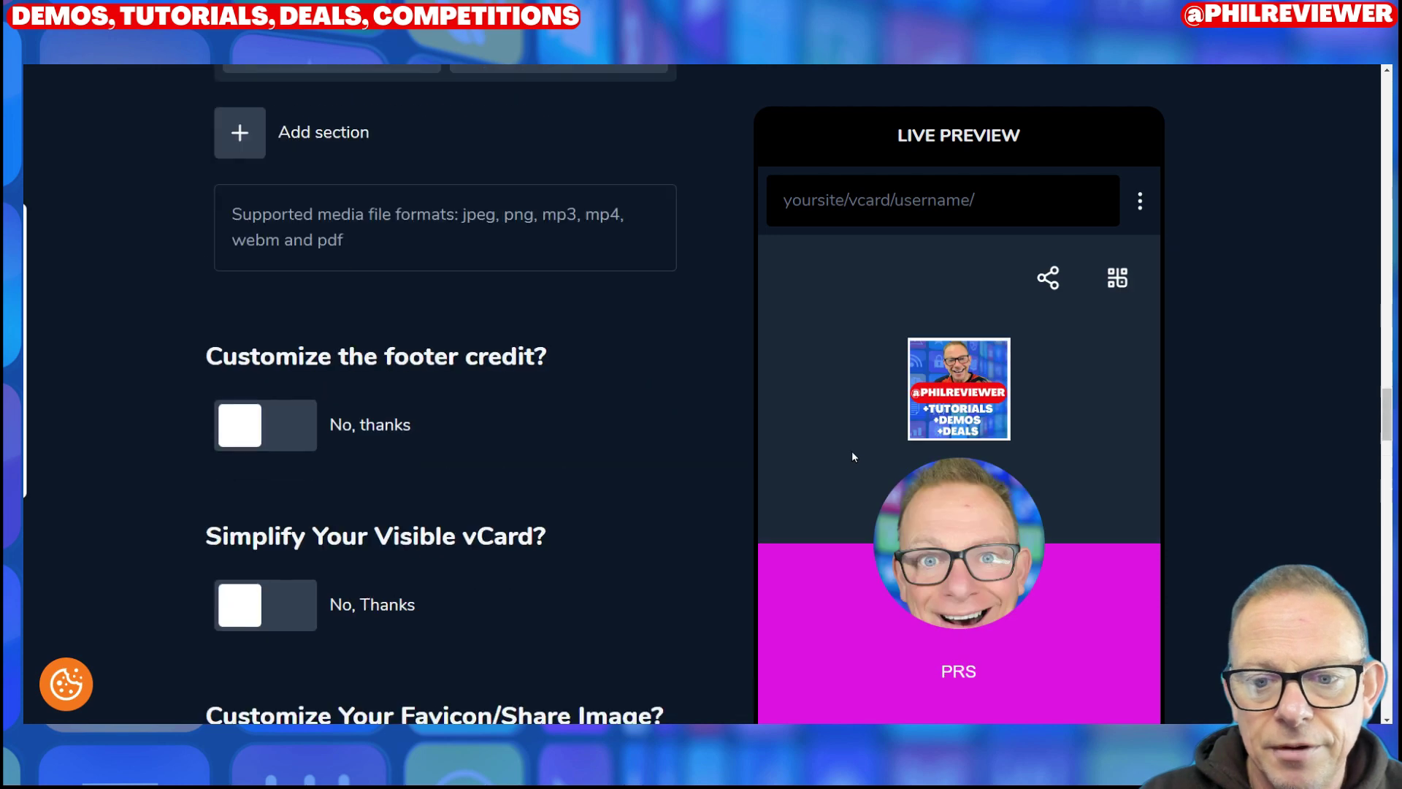
scroll(566, 385, "down", 15)
Step: Confirm no risky links, all links verified, and unused fields removed in the download checklist
scroll(574, 400, "down", 5)
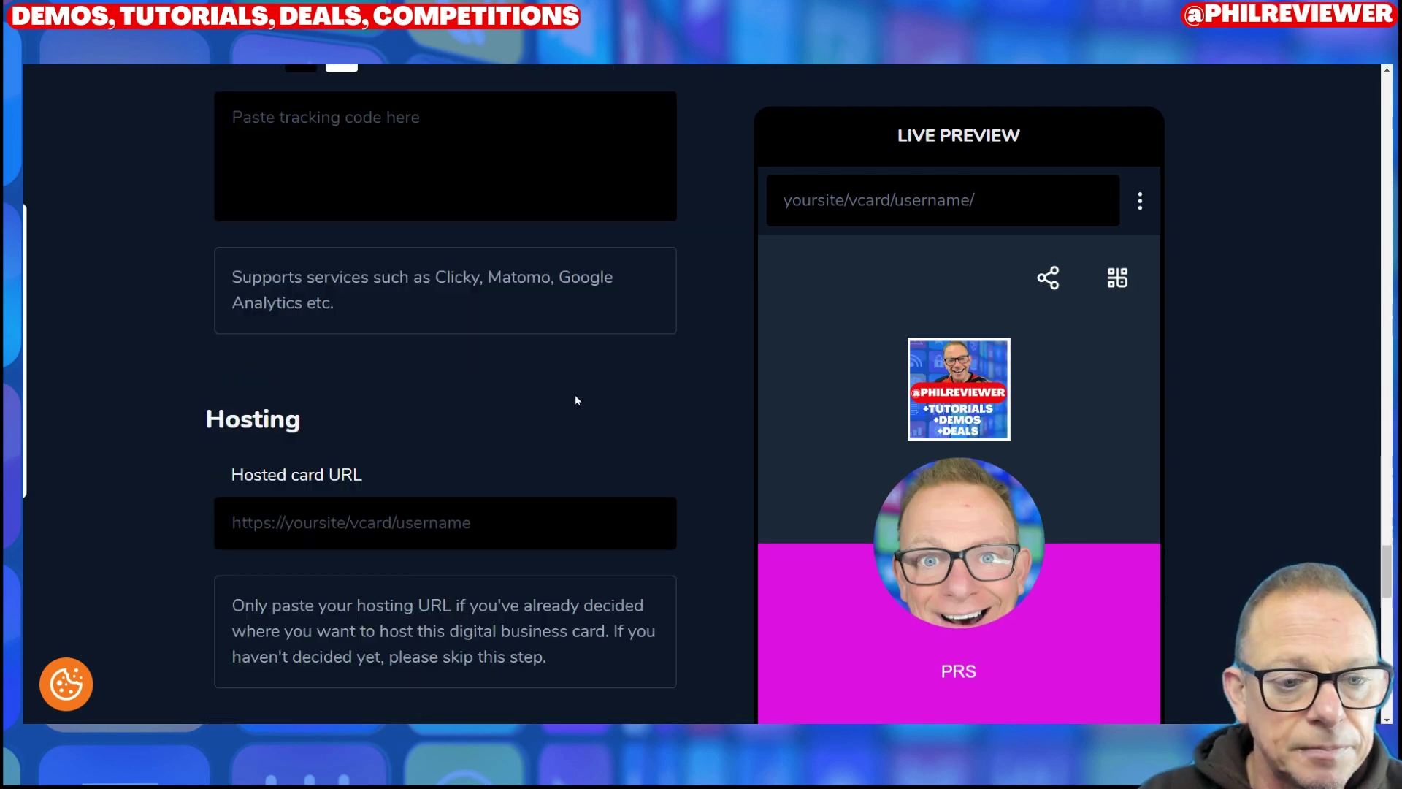
scroll(504, 274, "up", 5)
scroll(514, 291, "down", 5)
scroll(499, 369, "down", 5)
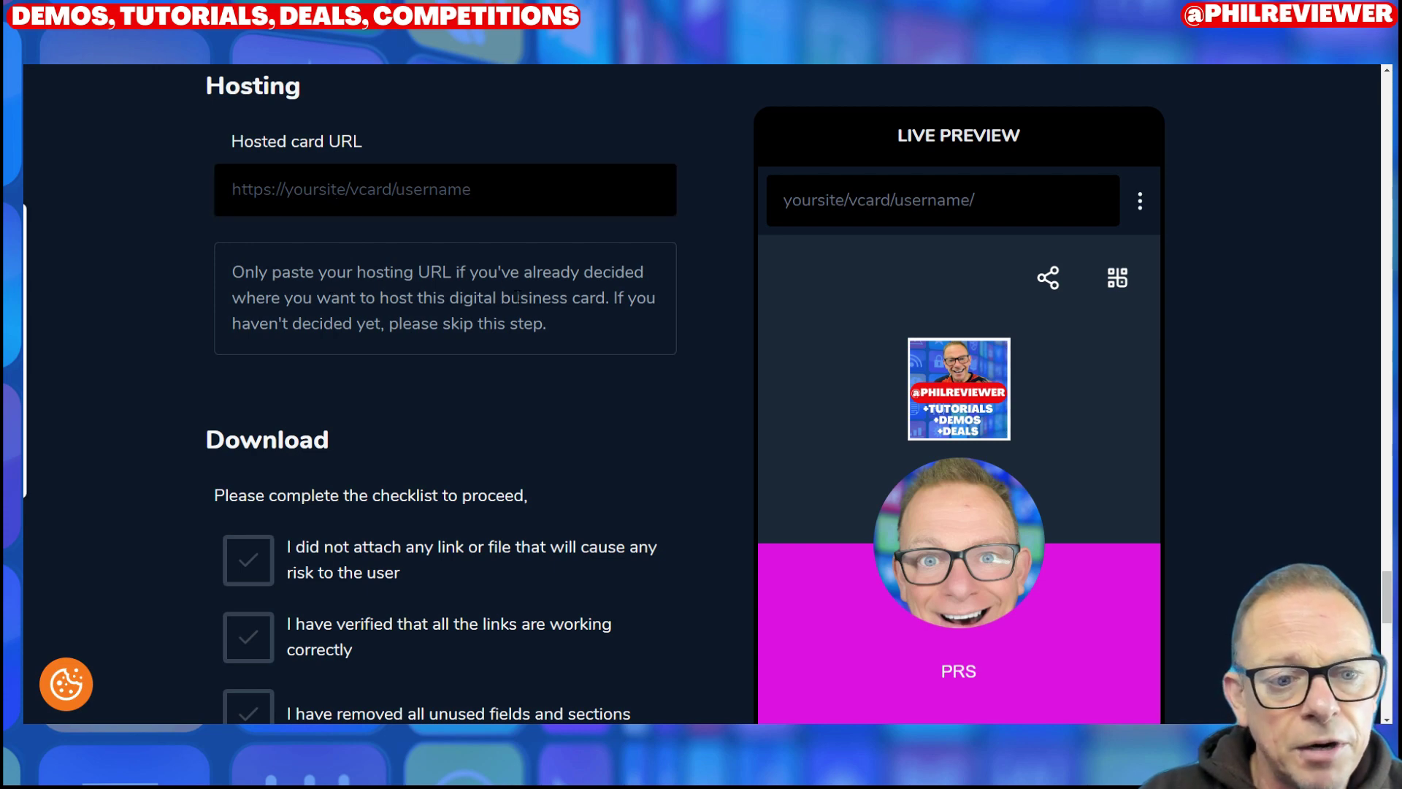
scroll(517, 296, "down", 5)
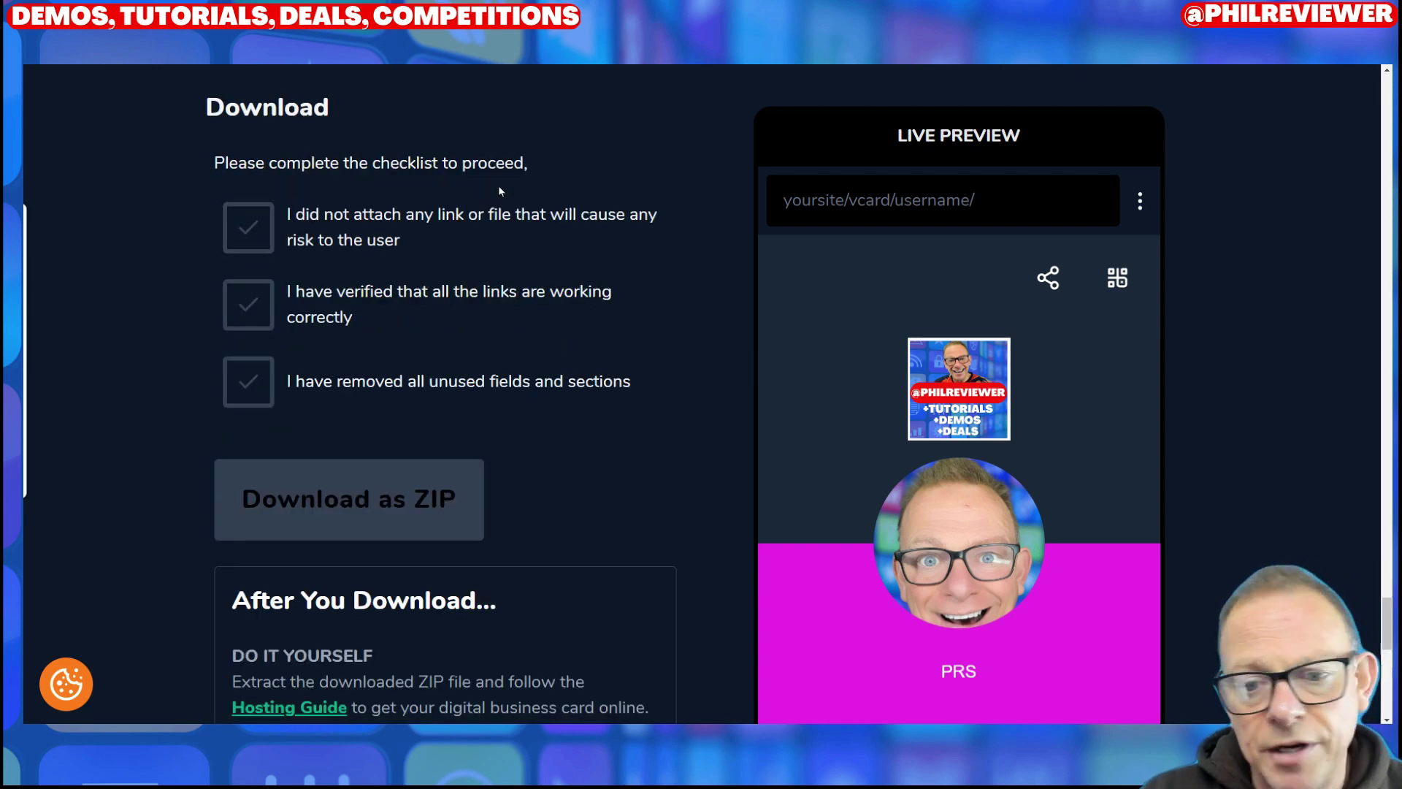
left_click(250, 228)
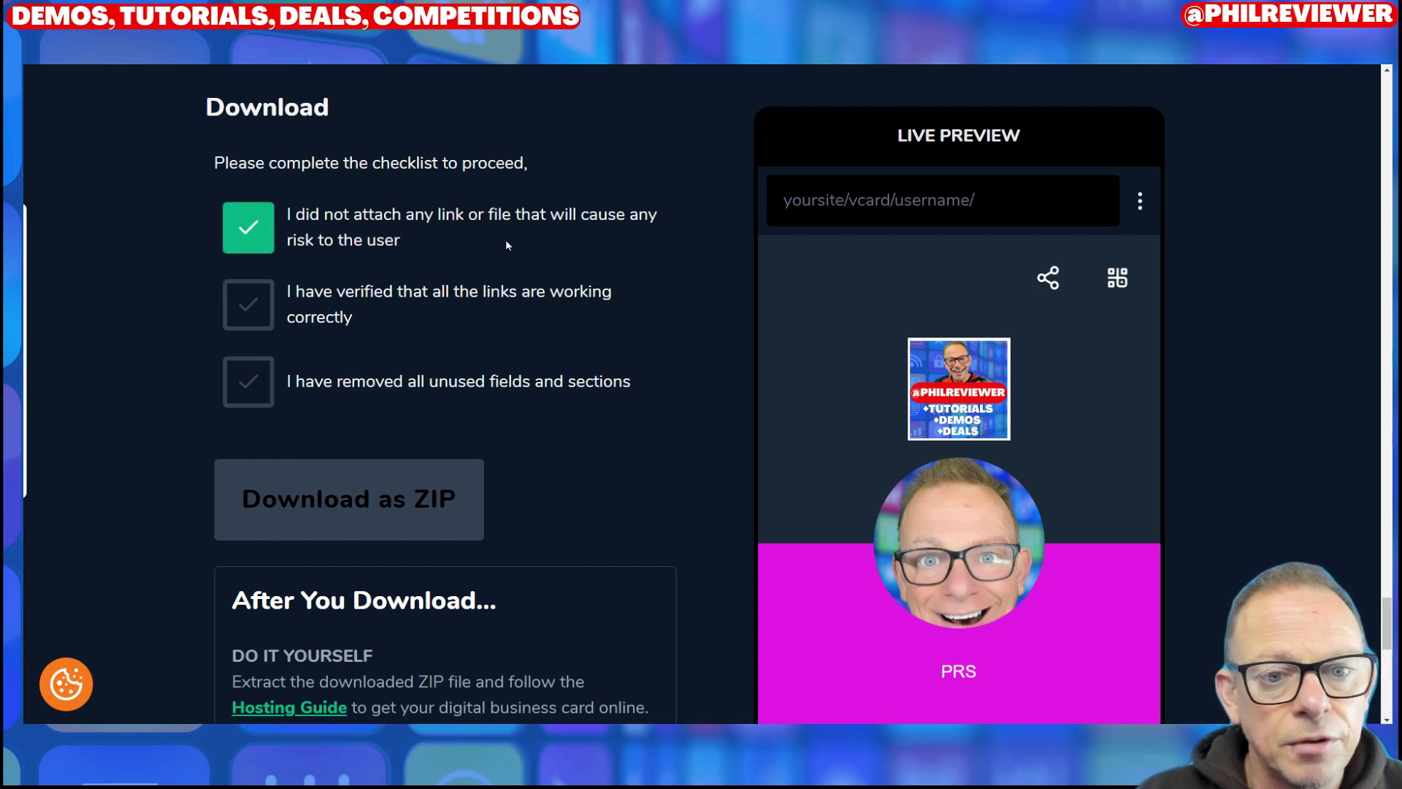
left_click(247, 302)
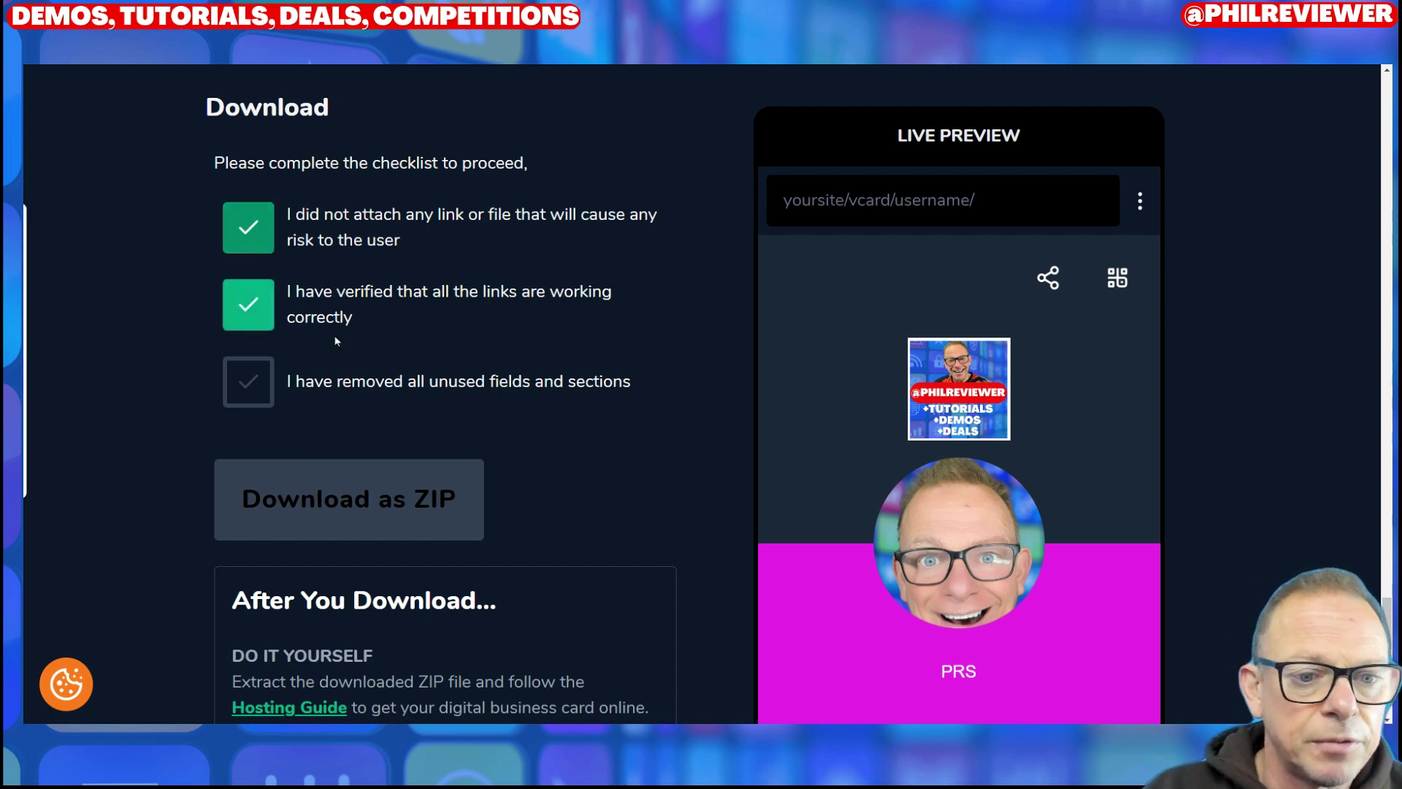
left_click(245, 380)
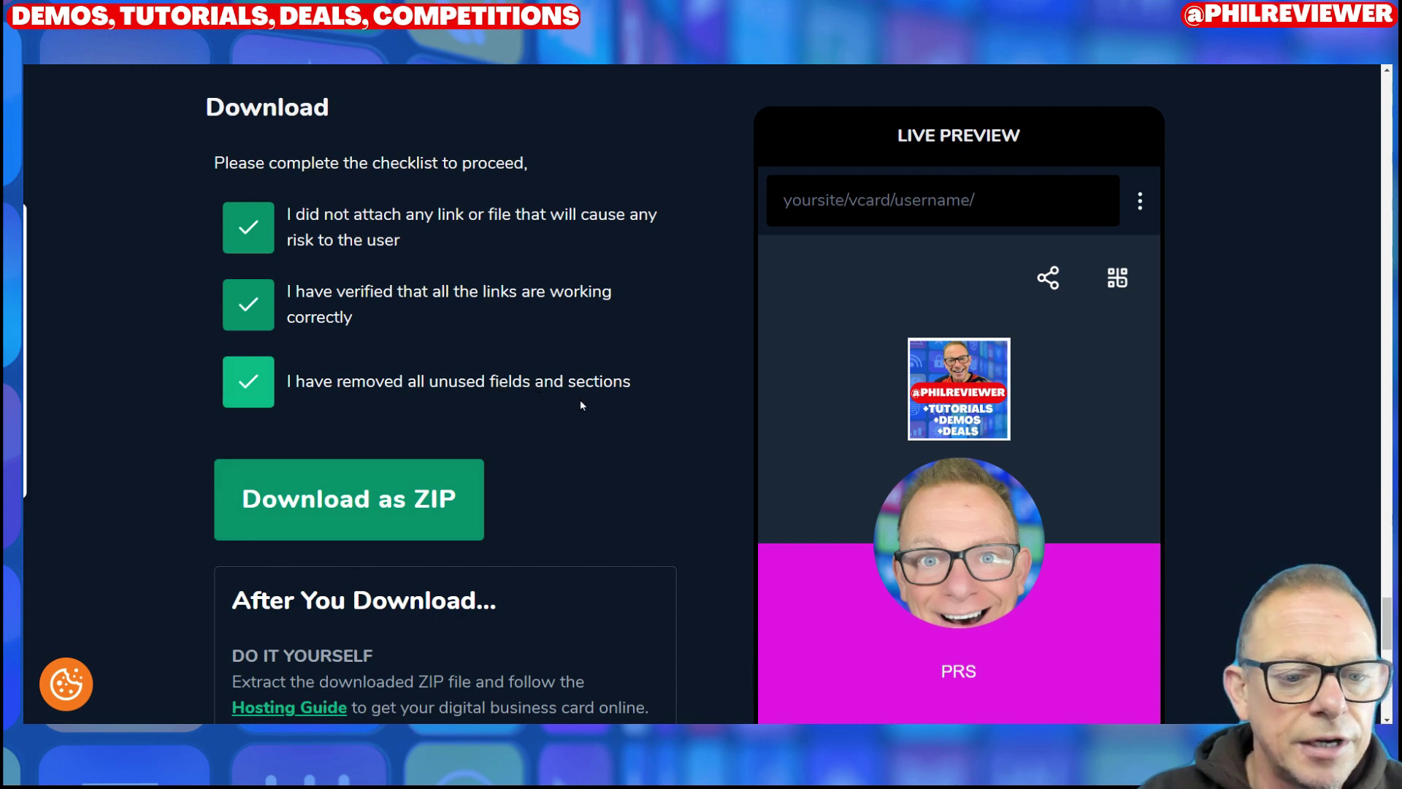
scroll(580, 400, "down", 5)
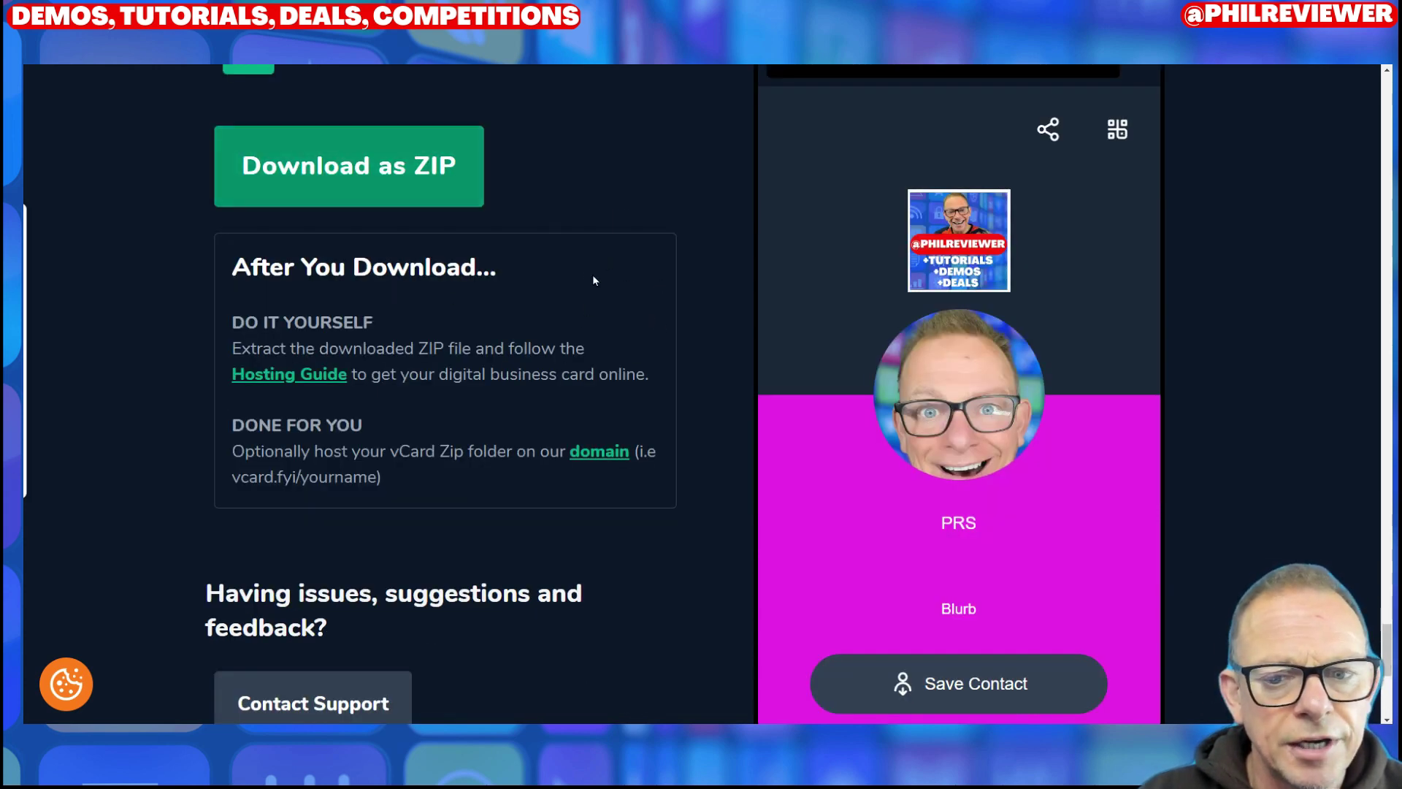
Step: Review the builder page, then tick the first two download checklist statements
scroll(593, 276, "up", 15)
scroll(655, 351, "up", 10)
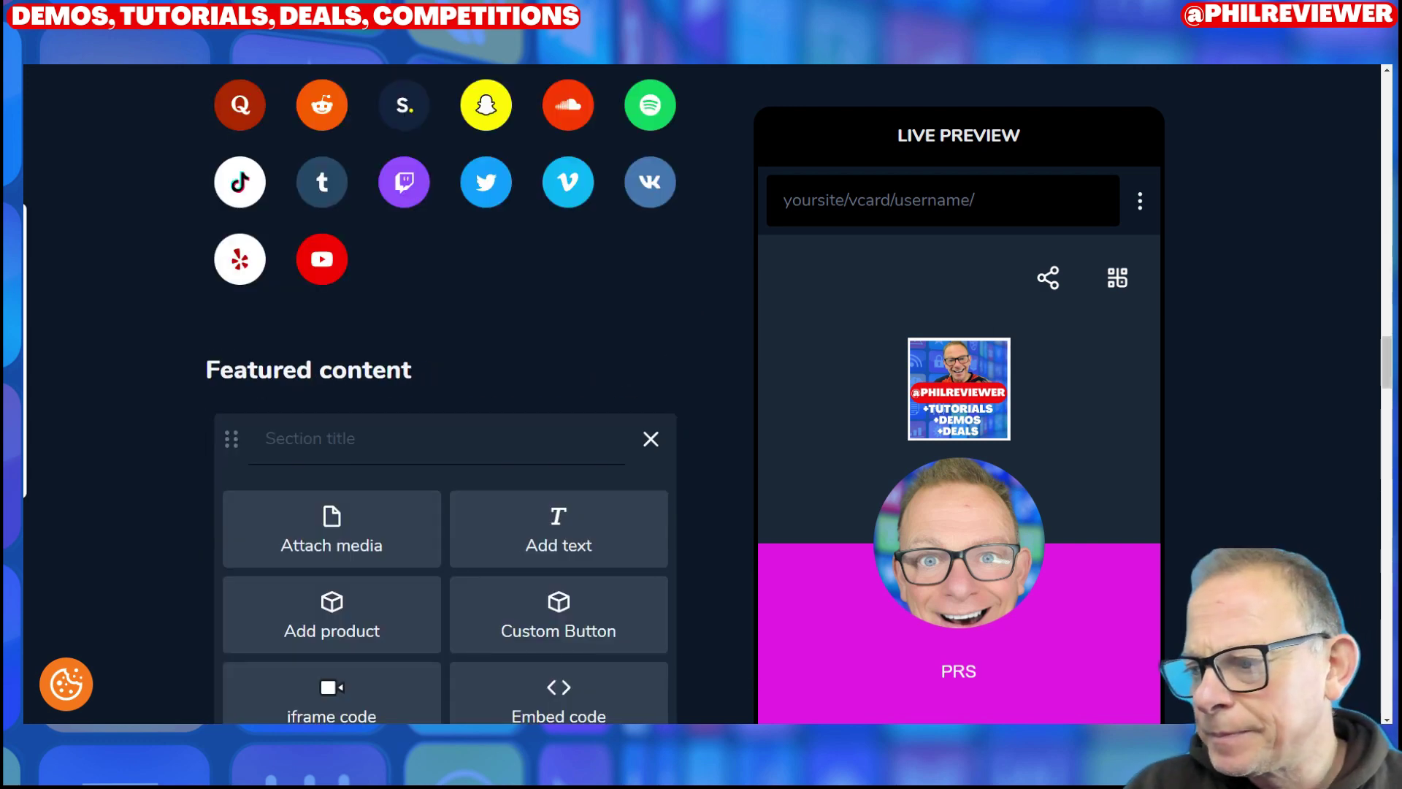
scroll(445, 394, "down", 10)
scroll(619, 412, "up", 10)
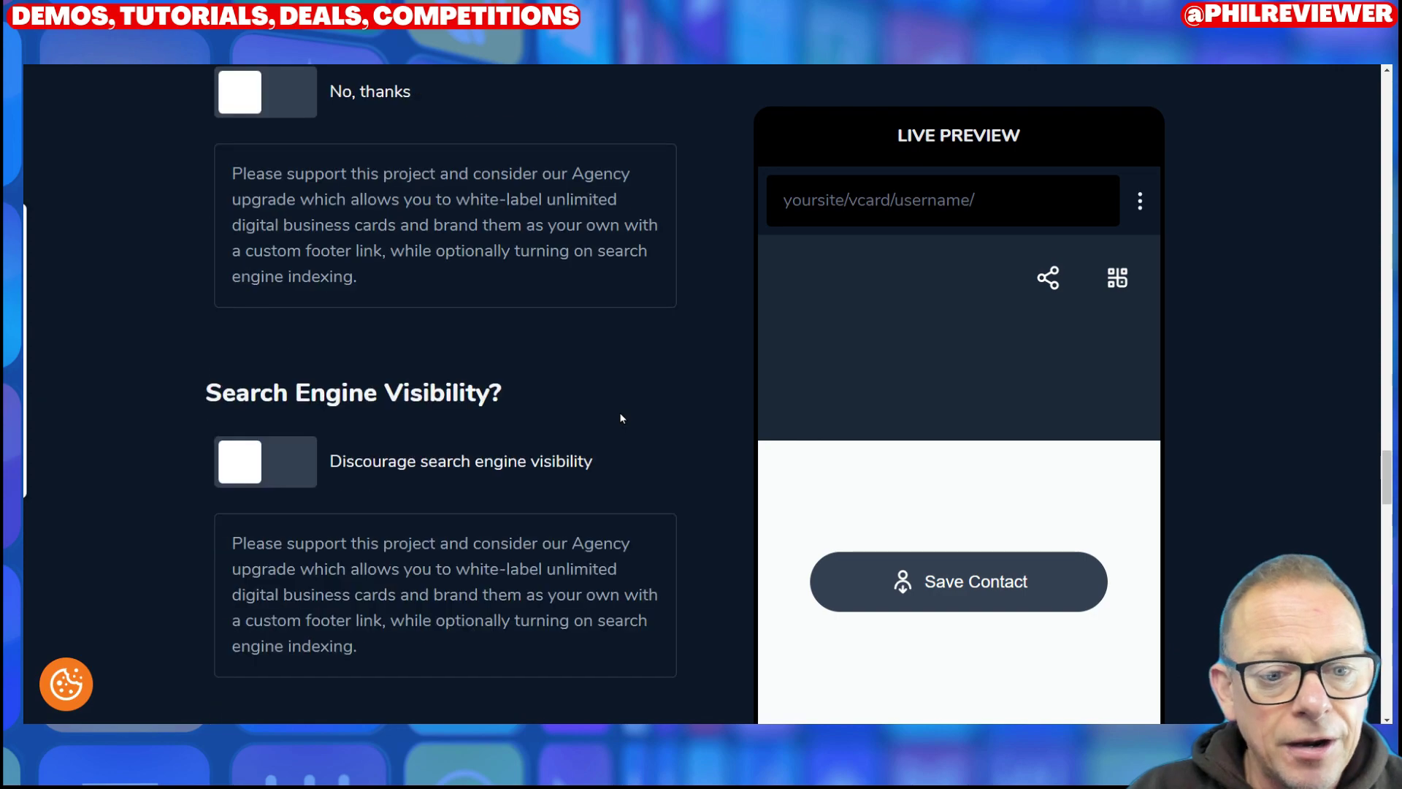
scroll(619, 412, "up", 5)
scroll(577, 384, "down", 15)
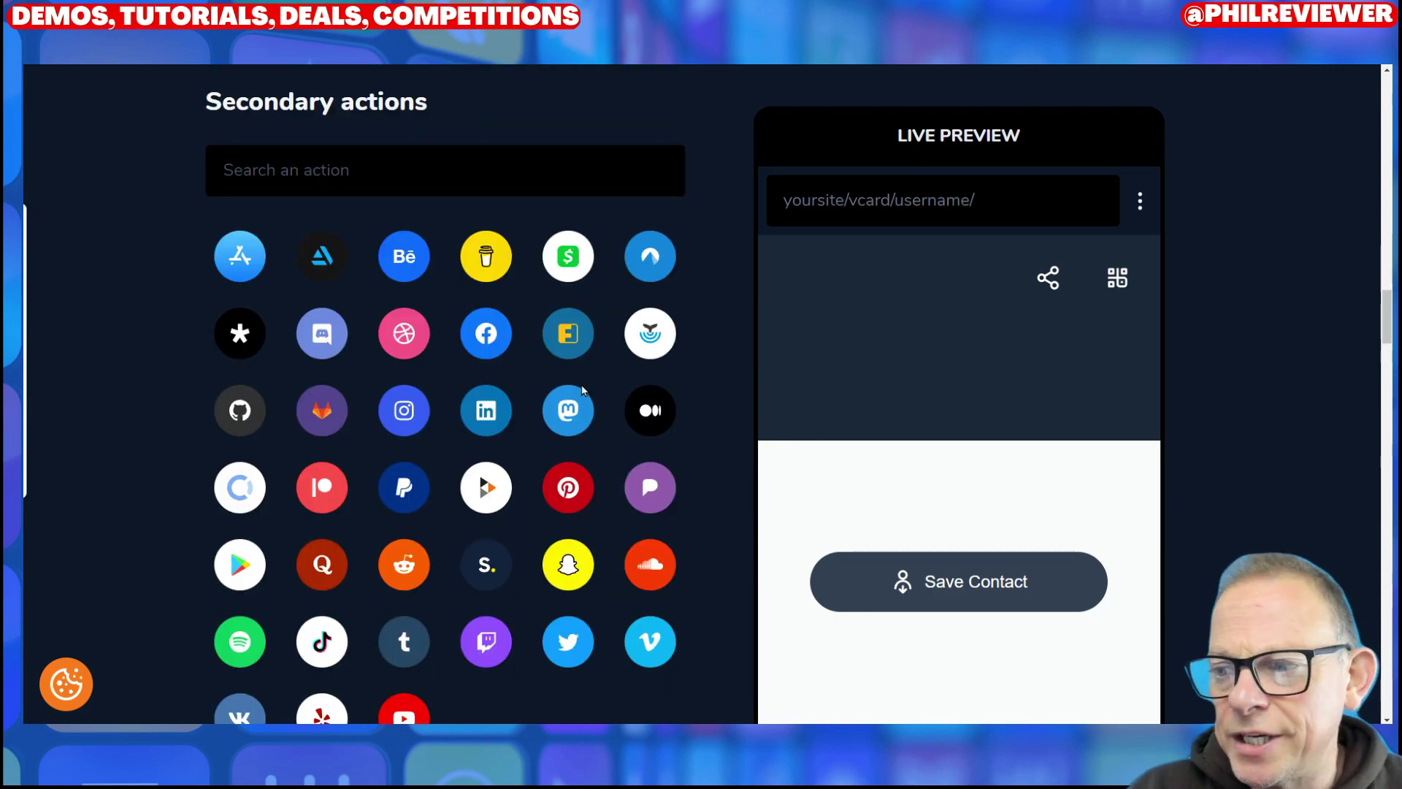
scroll(590, 447, "down", 15)
scroll(483, 372, "up", 6)
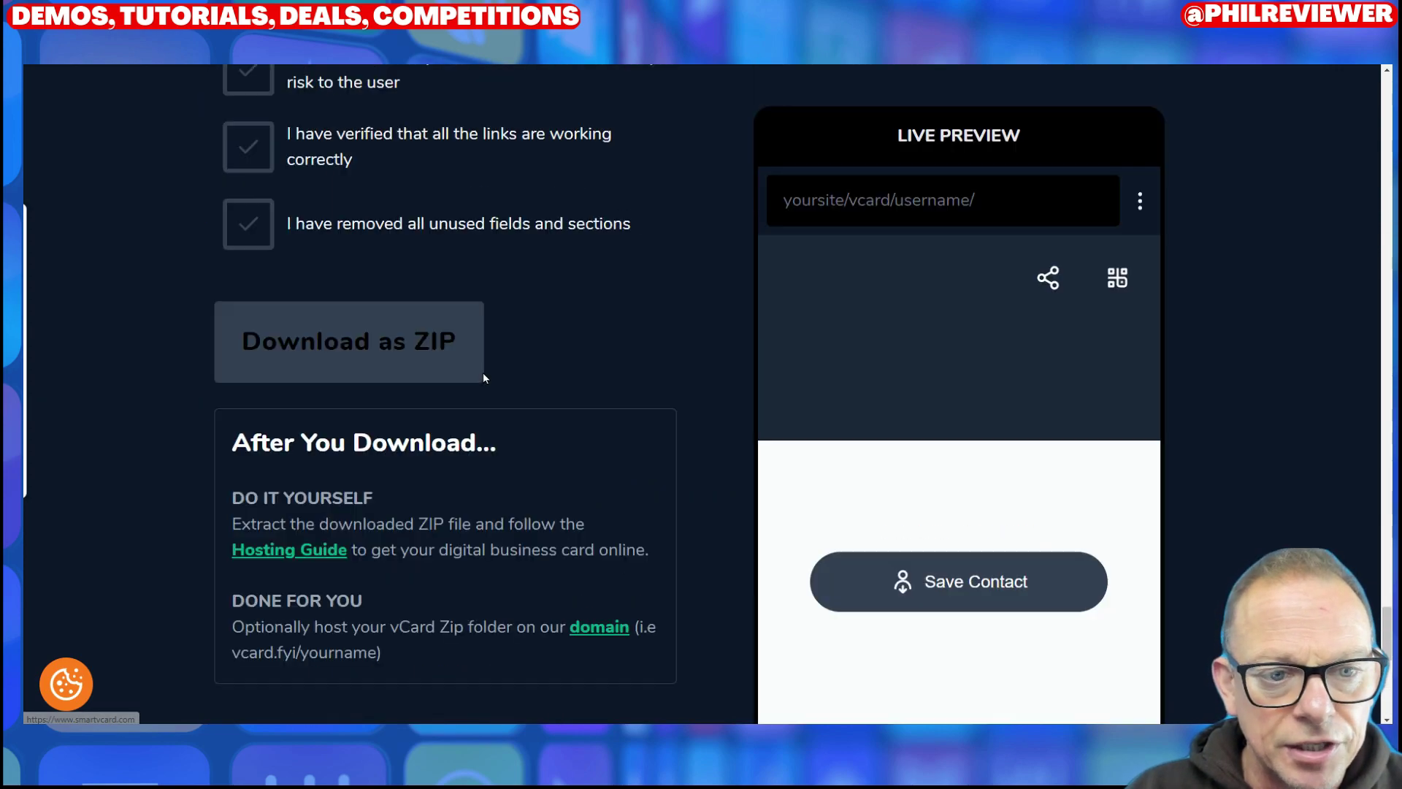
scroll(516, 381, "up", 4)
left_click(248, 404)
left_click(247, 479)
Step: Tick the last checklist statement so all three items are checked
left_click(255, 570)
scroll(603, 574, "up", 20)
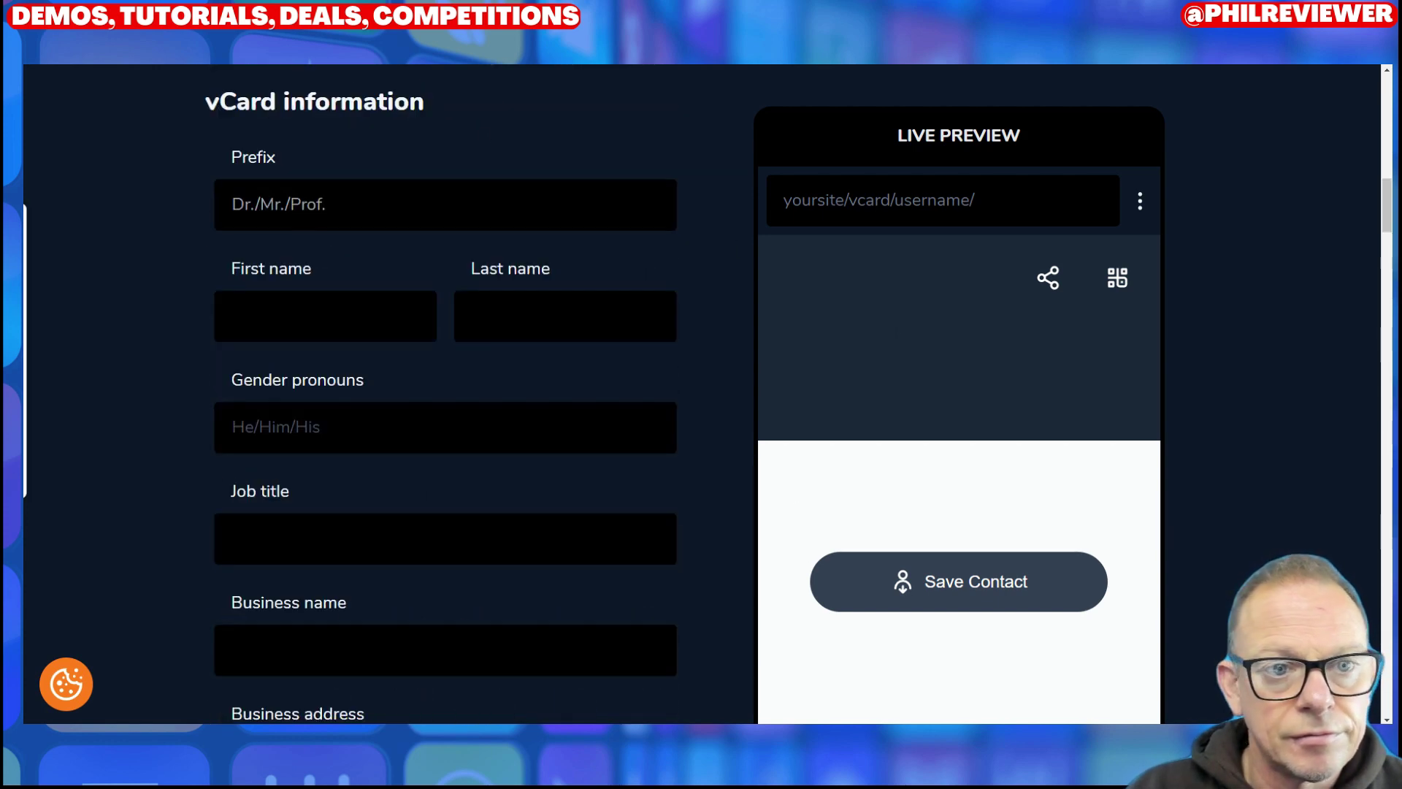
scroll(664, 255, "up", 10)
scroll(755, 350, "down", 10)
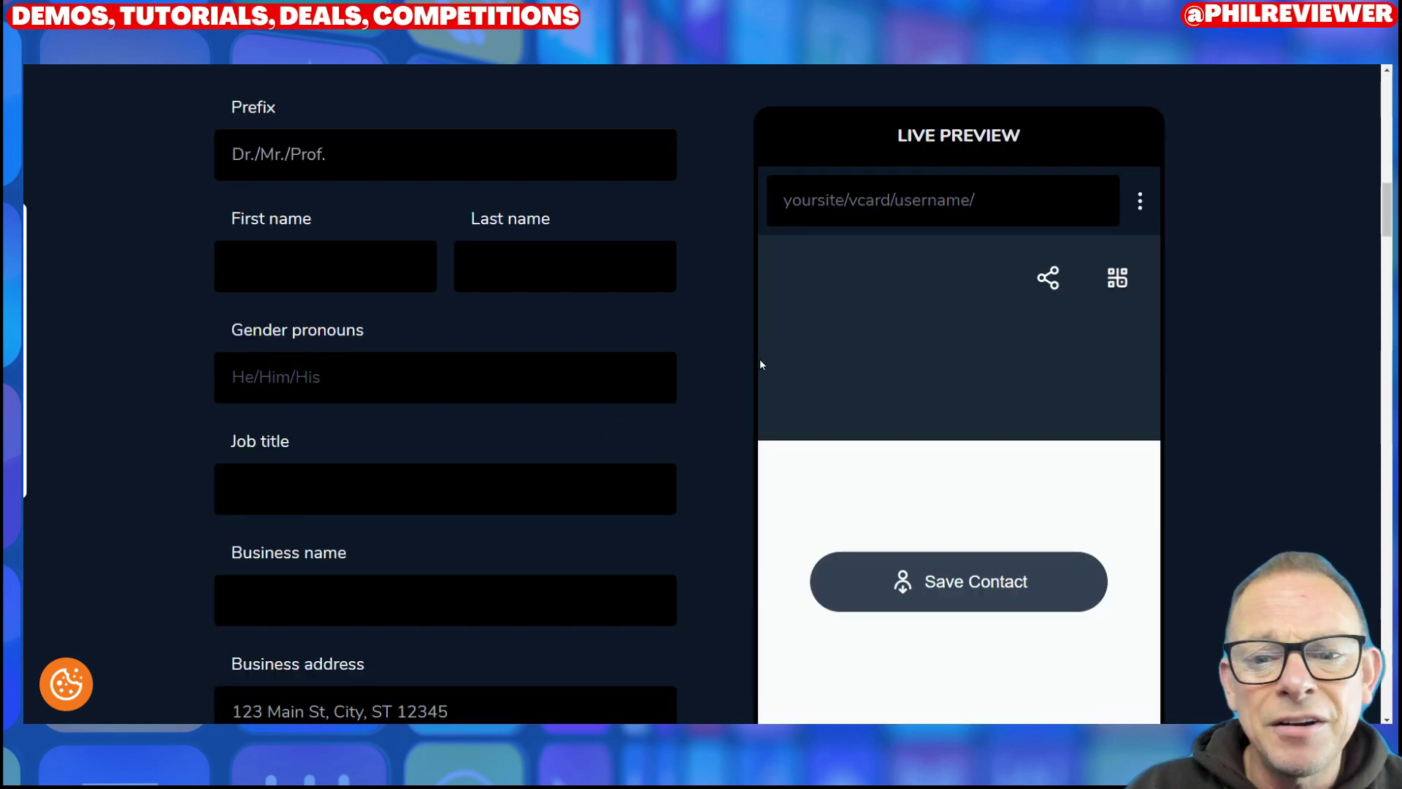
scroll(760, 362, "down", 15)
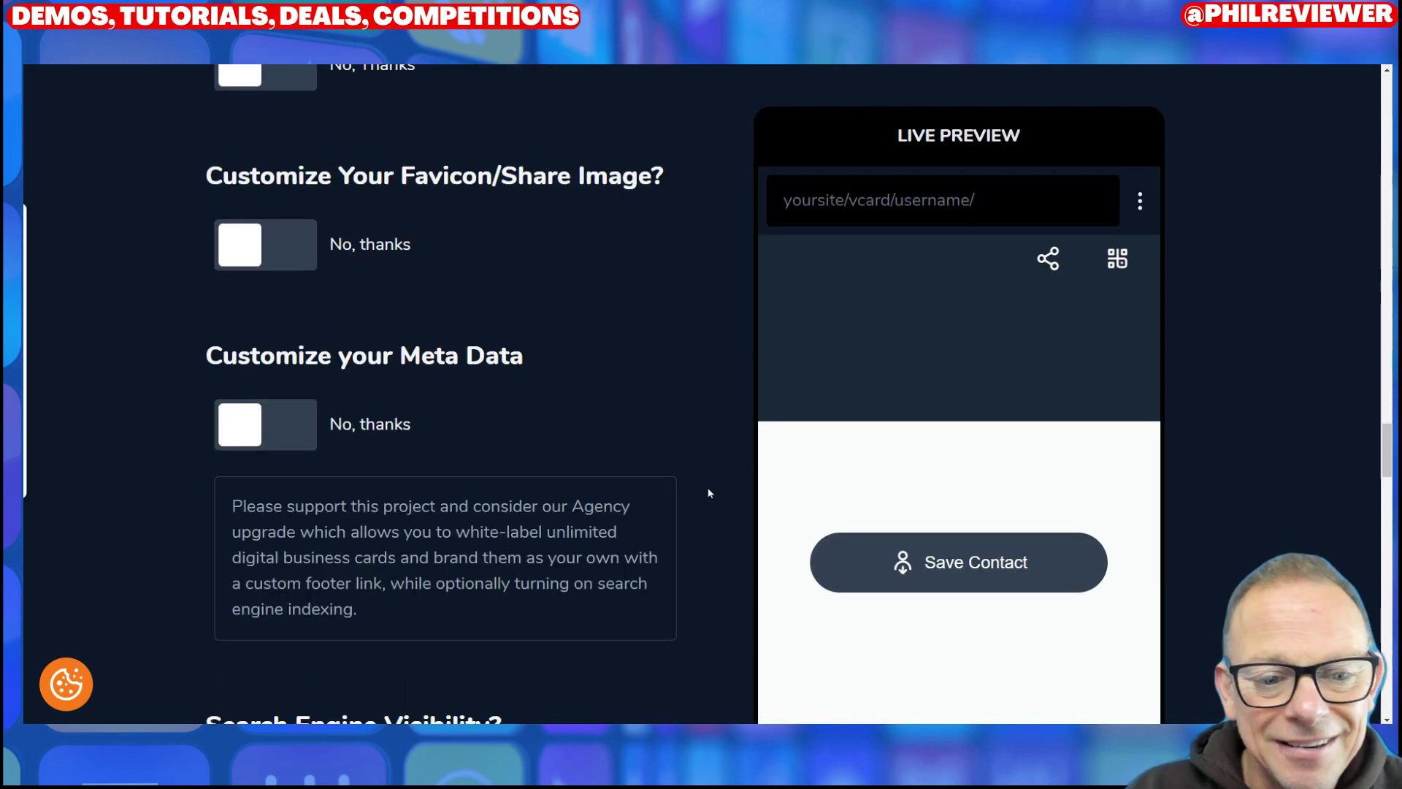
scroll(709, 493, "down", 15)
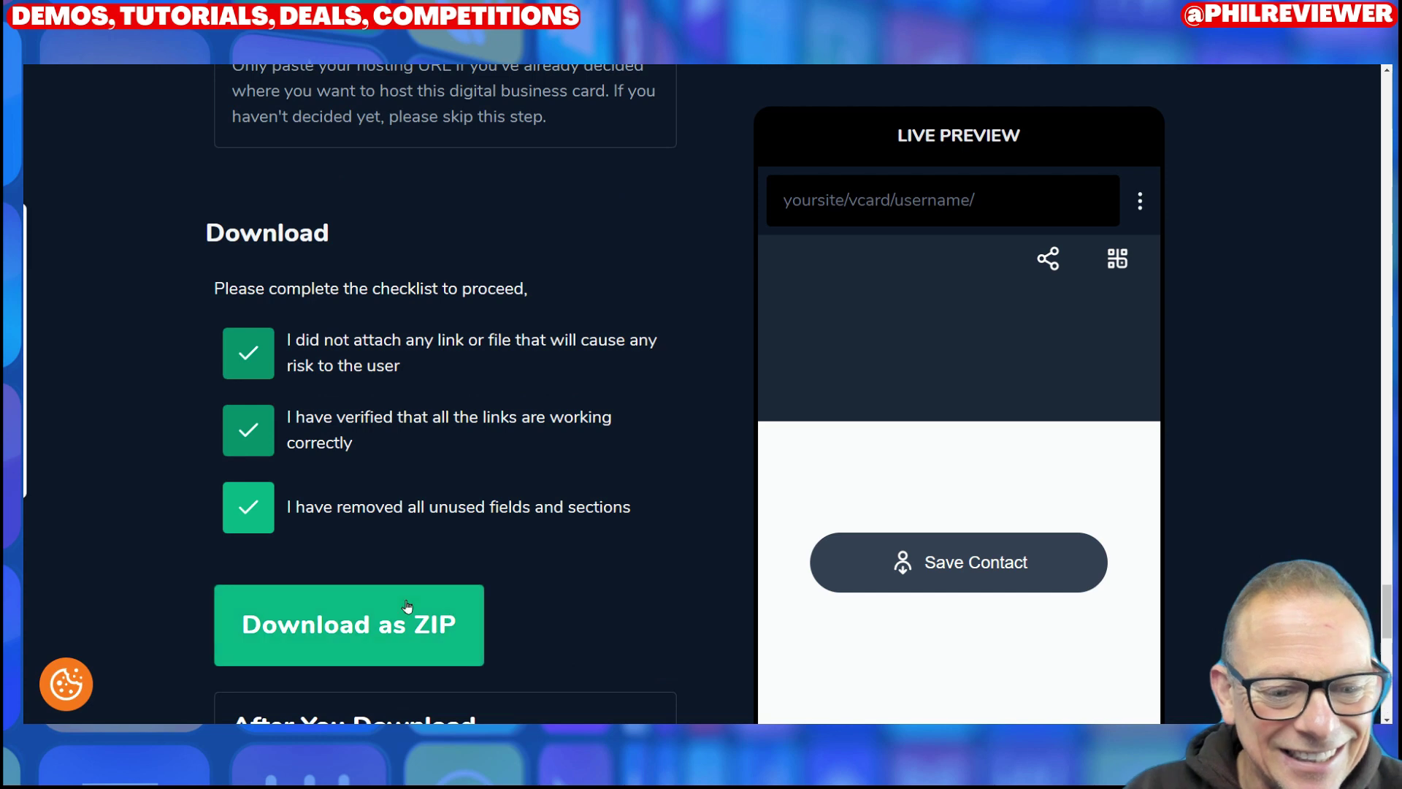
Step: Download the card as a ZIP after signing in with a Google account
left_click(407, 606)
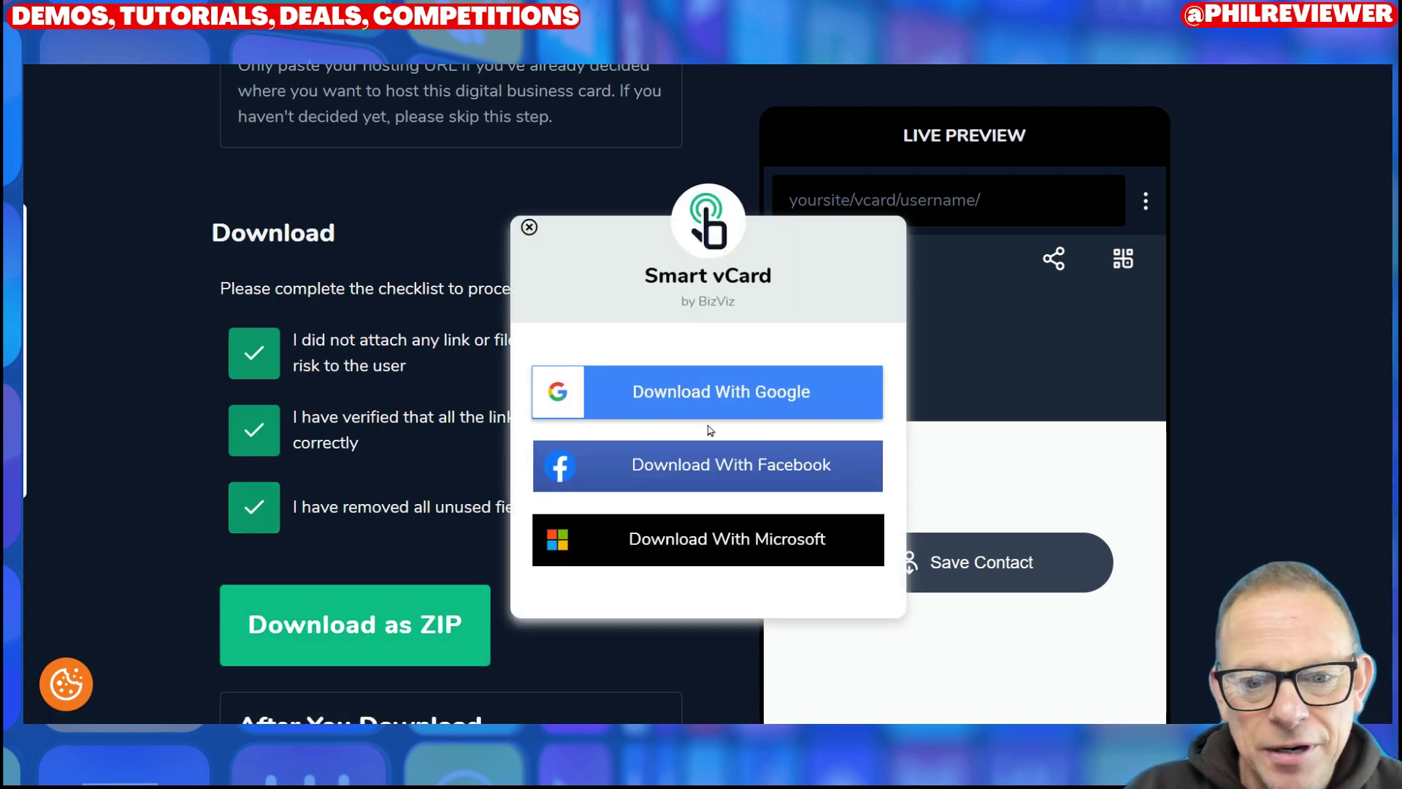
left_click(726, 393)
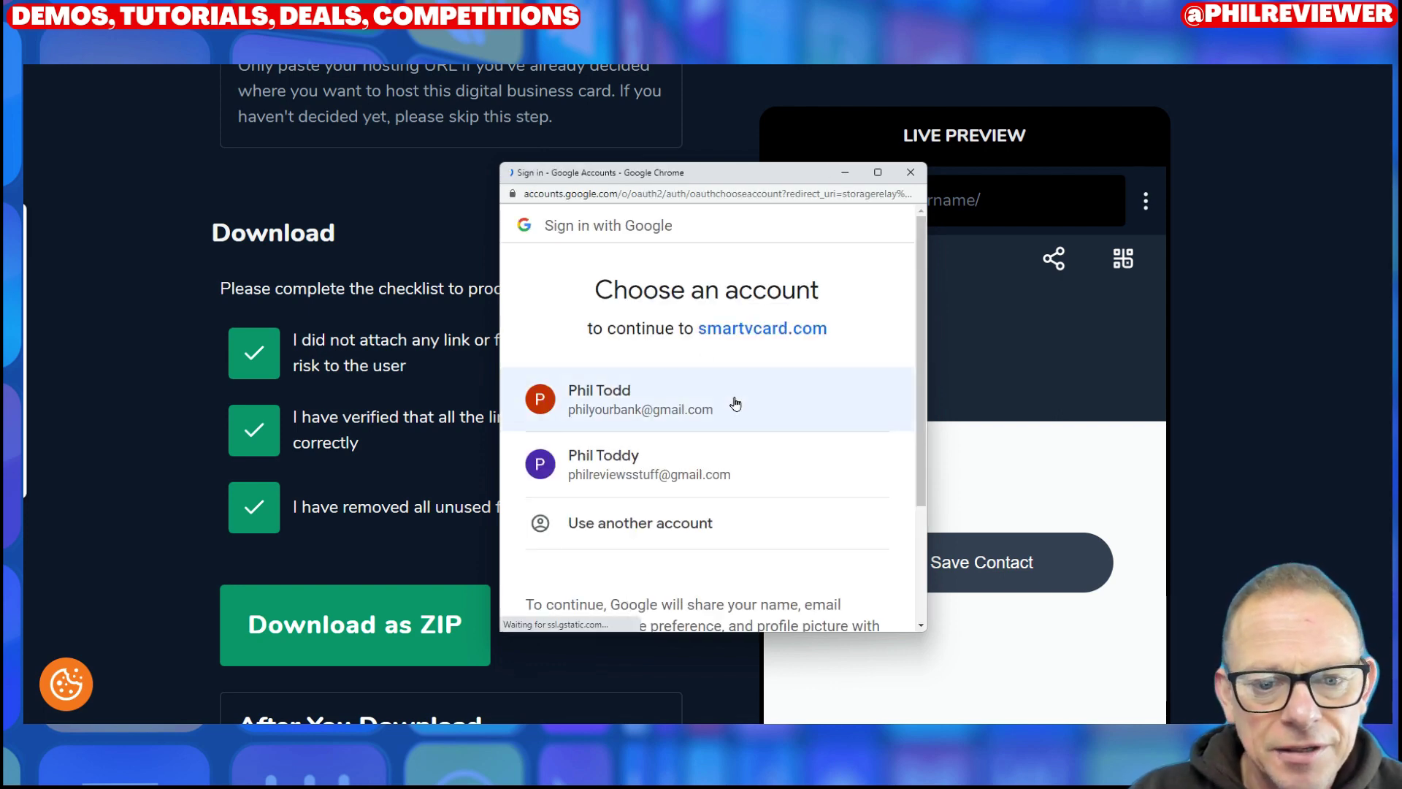
left_click(736, 404)
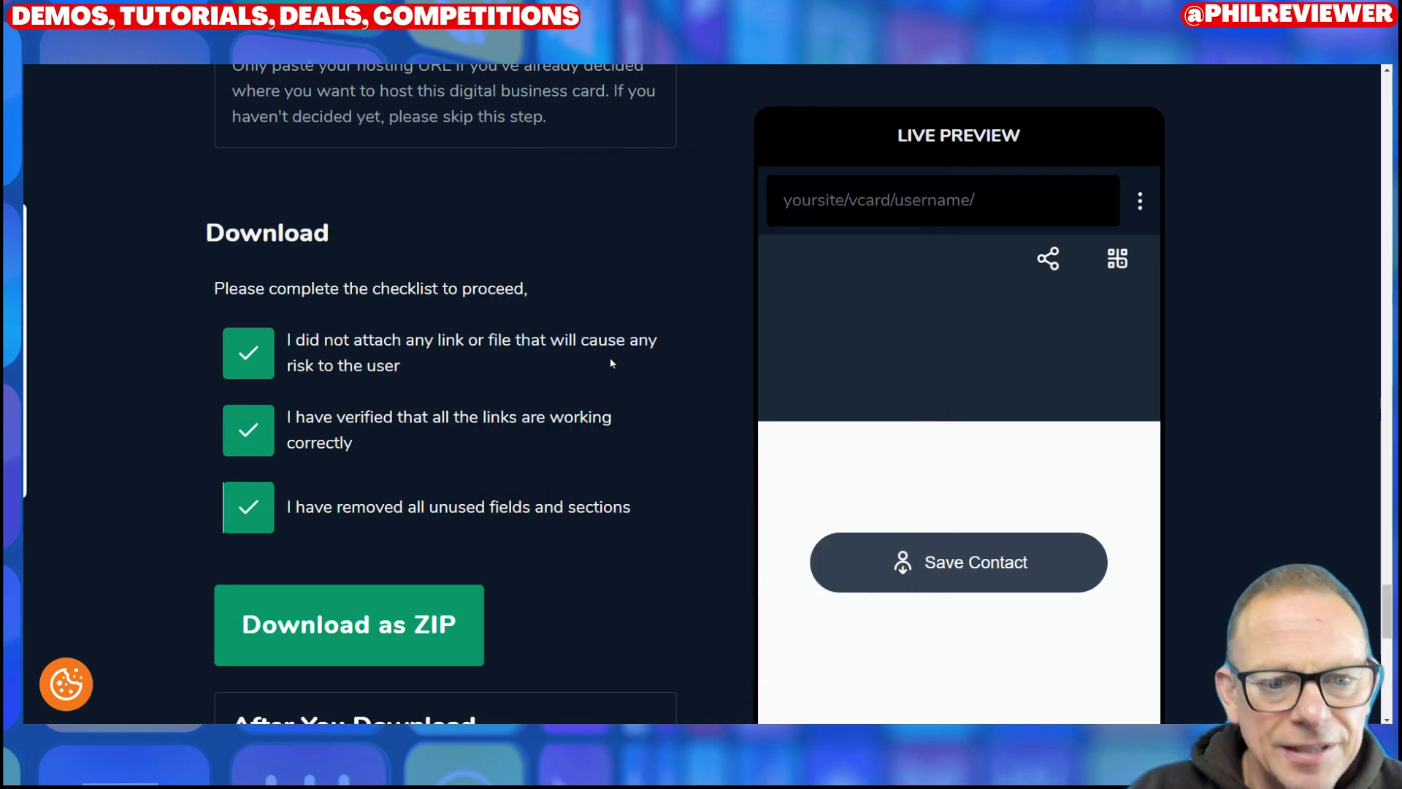
scroll(632, 323, "up", 15)
scroll(625, 330, "down", 20)
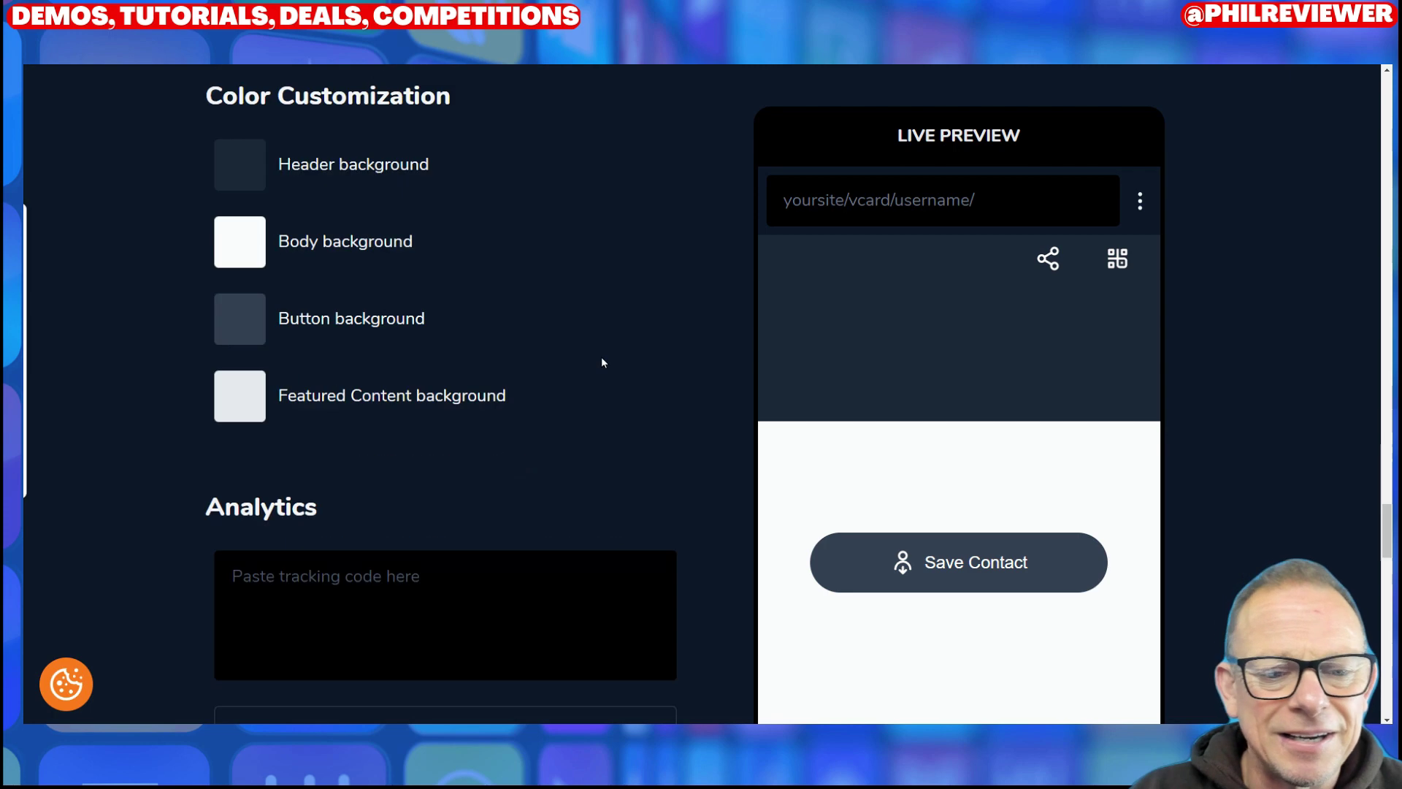
scroll(634, 554, "up", 9)
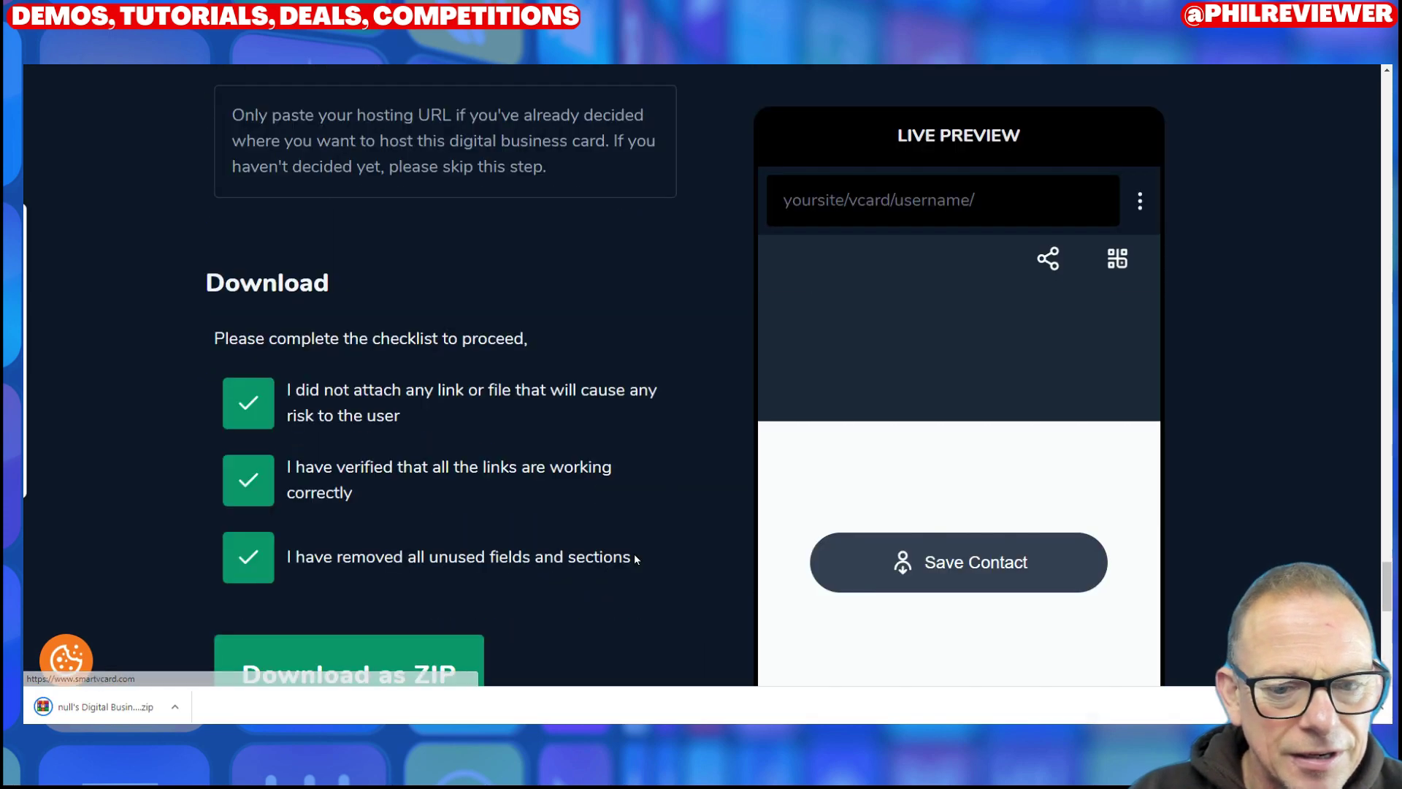
Step: Show the downloaded business card ZIP in its folder and open it in WinRAR
scroll(634, 554, "down", 5)
left_click(175, 706)
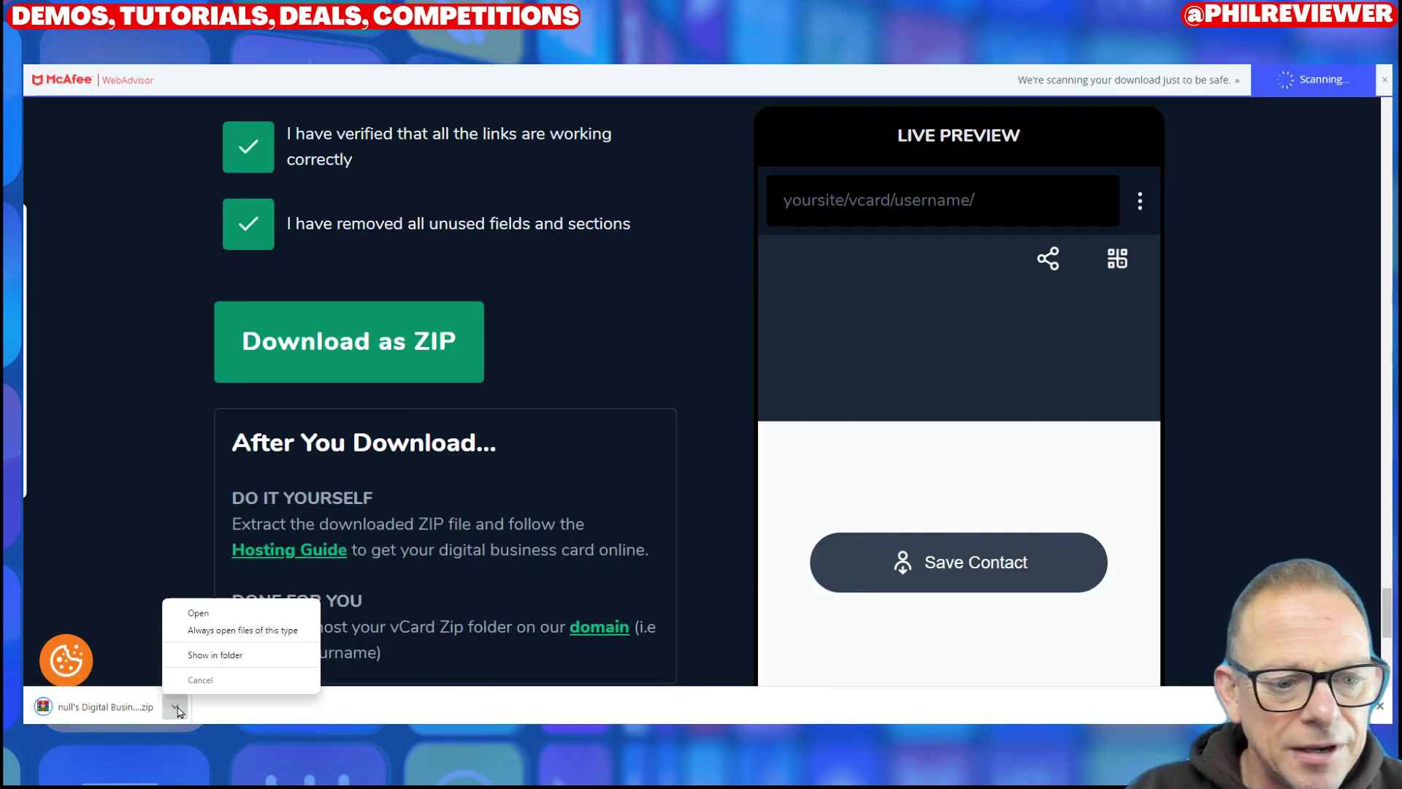
left_click(226, 654)
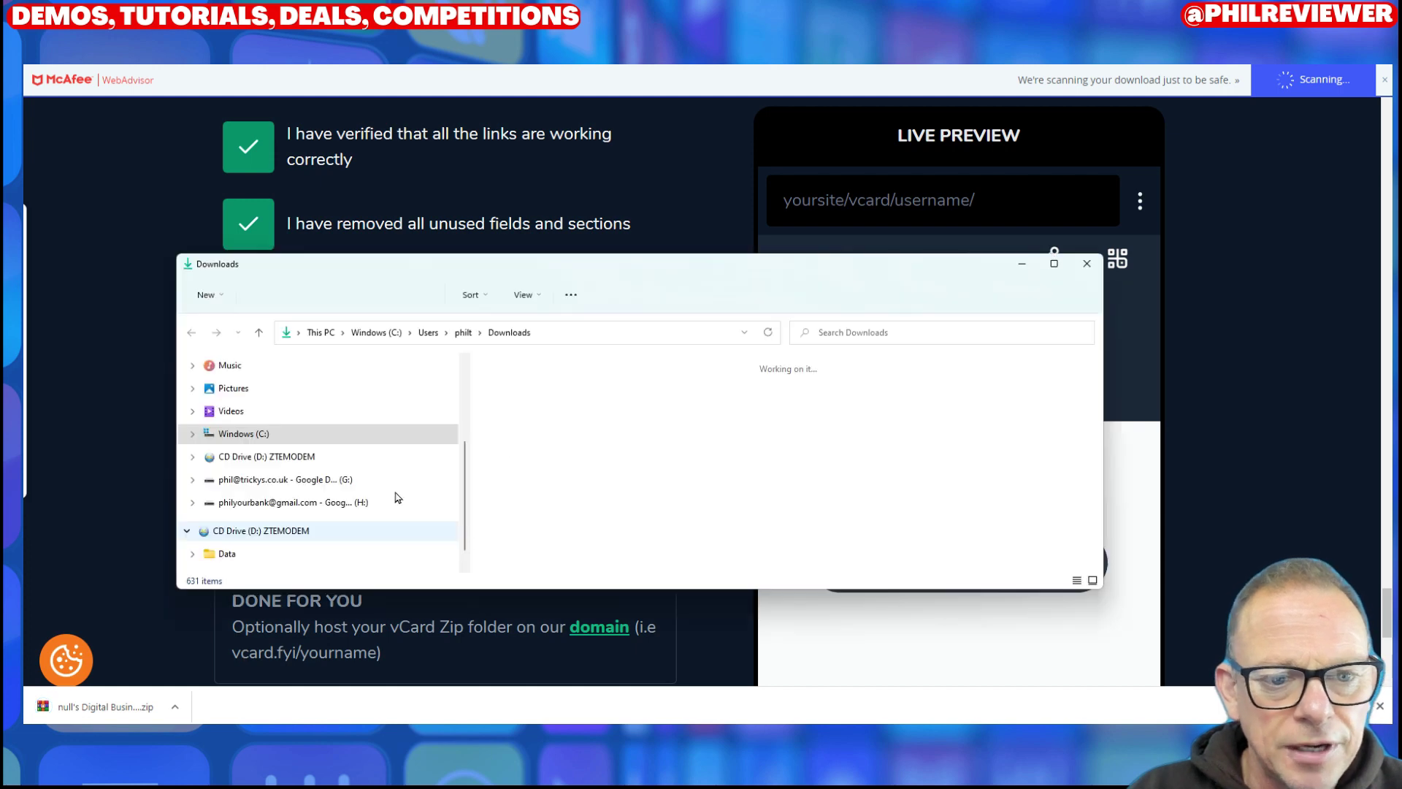
double_click(579, 476)
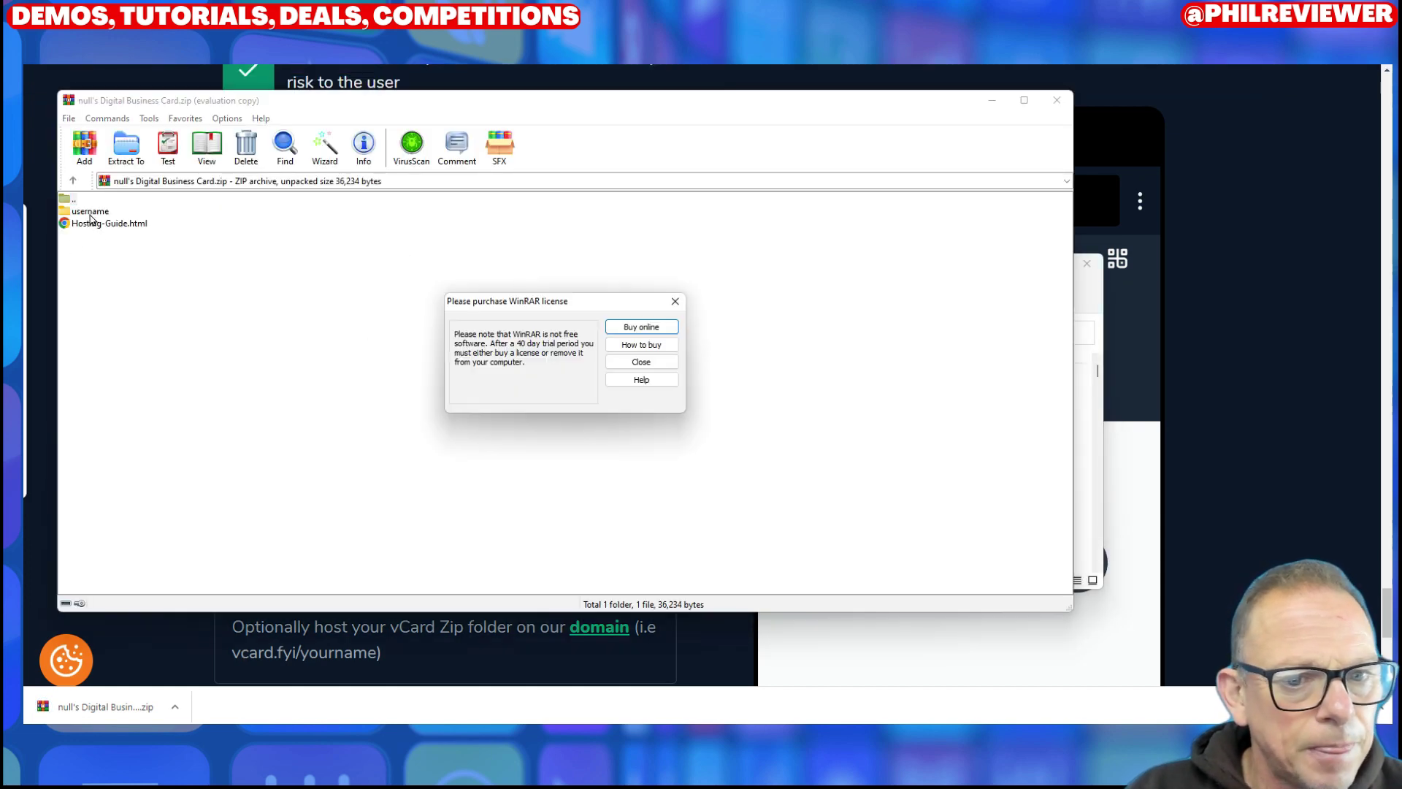
Step: Dismiss the licence reminder and open the username folder's index.html in Google Chrome
left_click(674, 300)
double_click(97, 215)
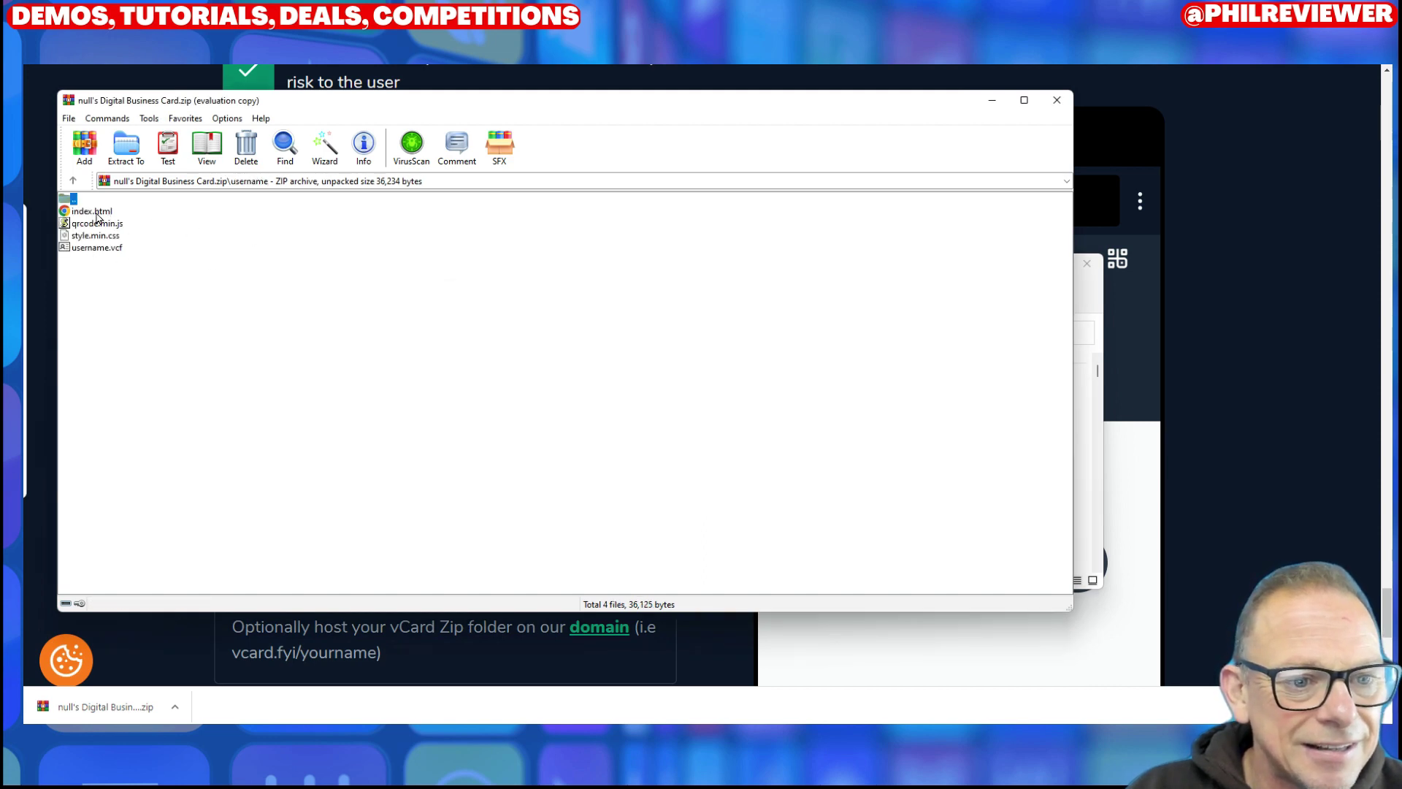
double_click(98, 213)
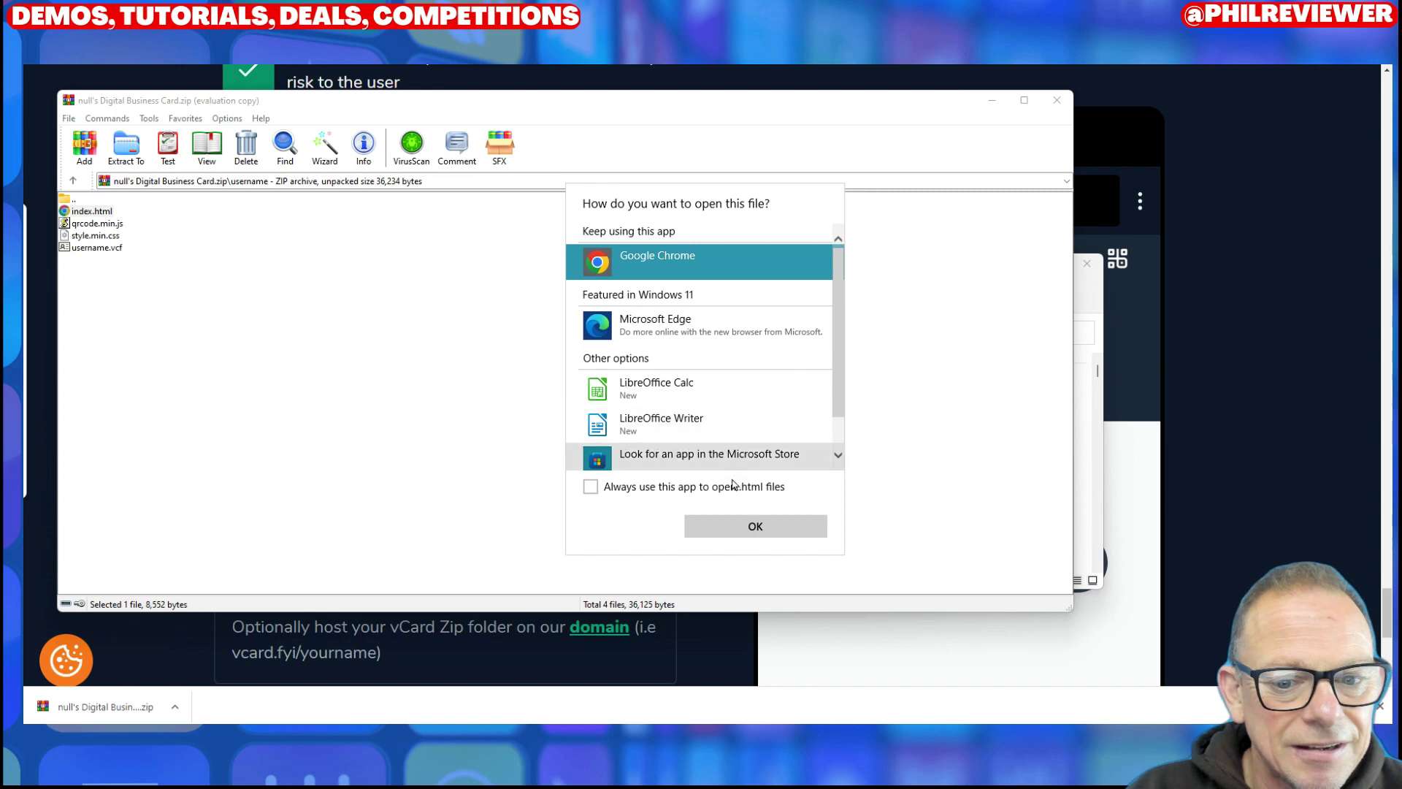
left_click(745, 529)
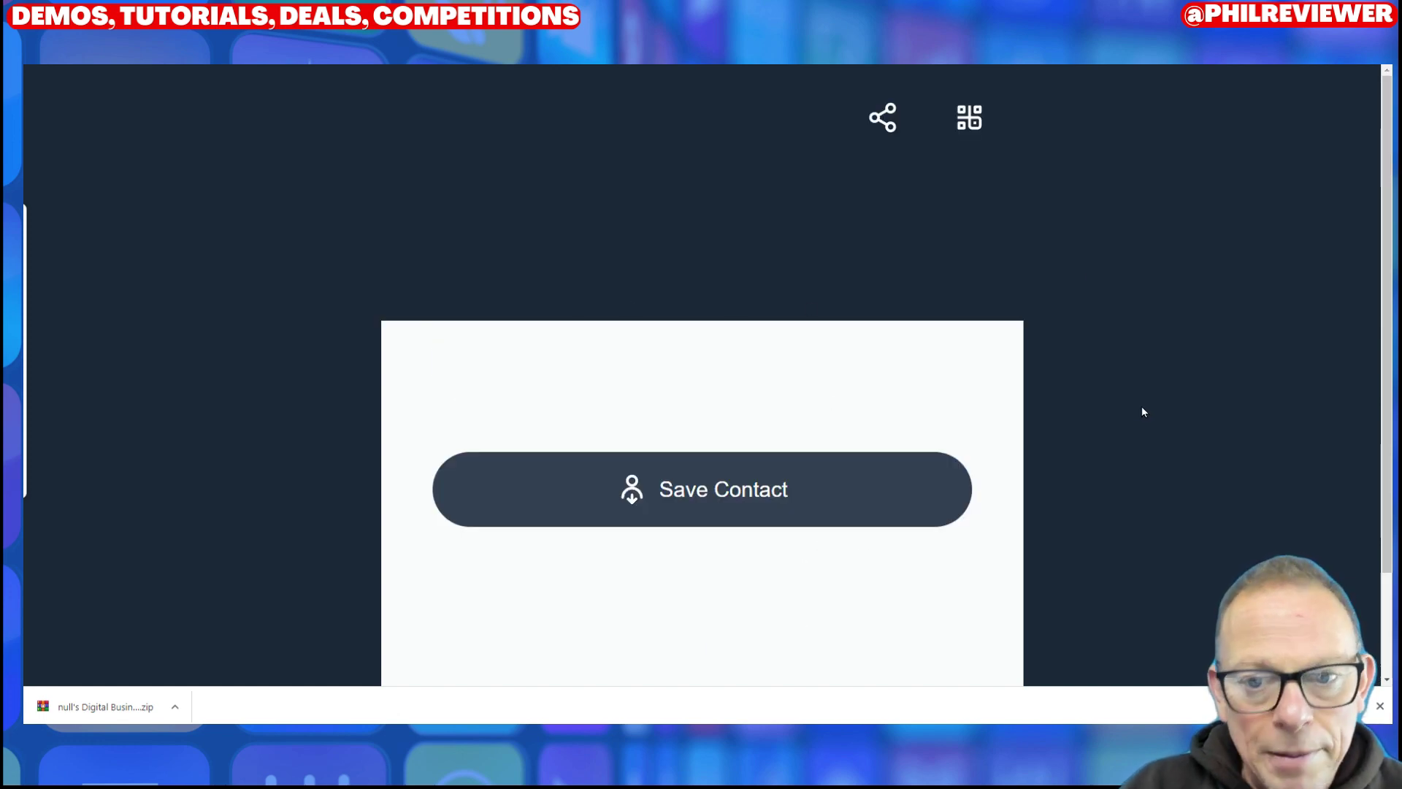
left_click(966, 125)
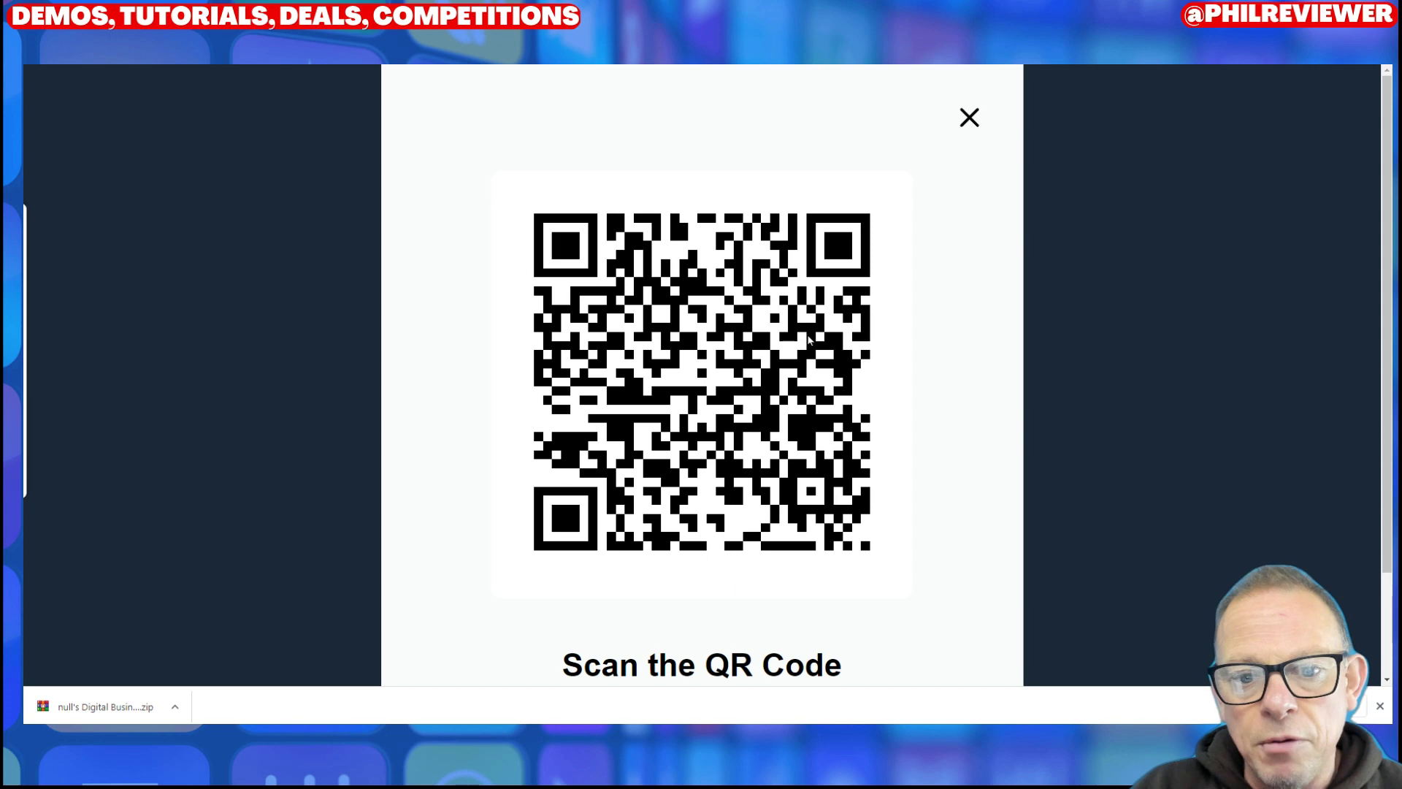
left_click(968, 120)
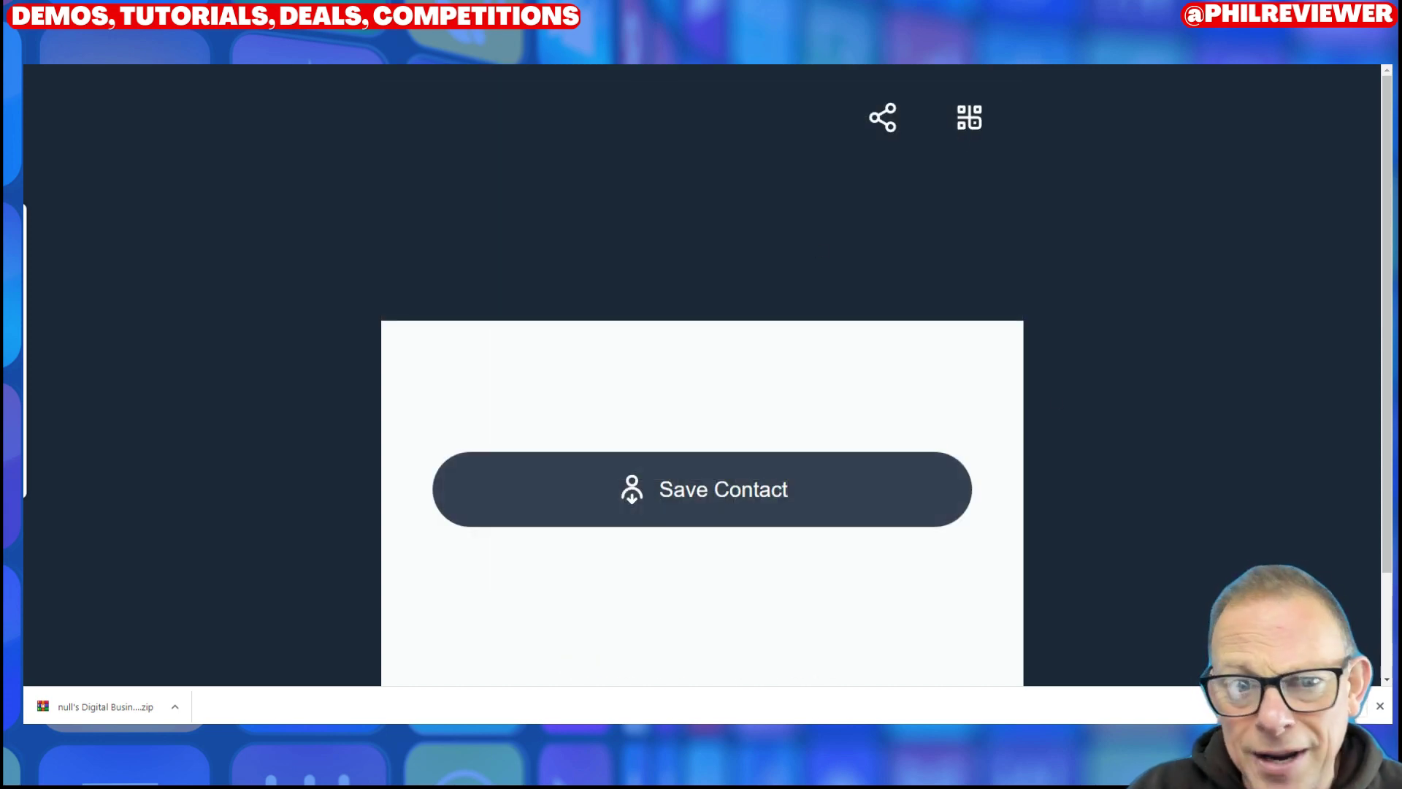
Step: Open the Done For You Hosting page from the builder's 'domain' link
scroll(602, 296, "up", 4)
scroll(617, 332, "down", 4)
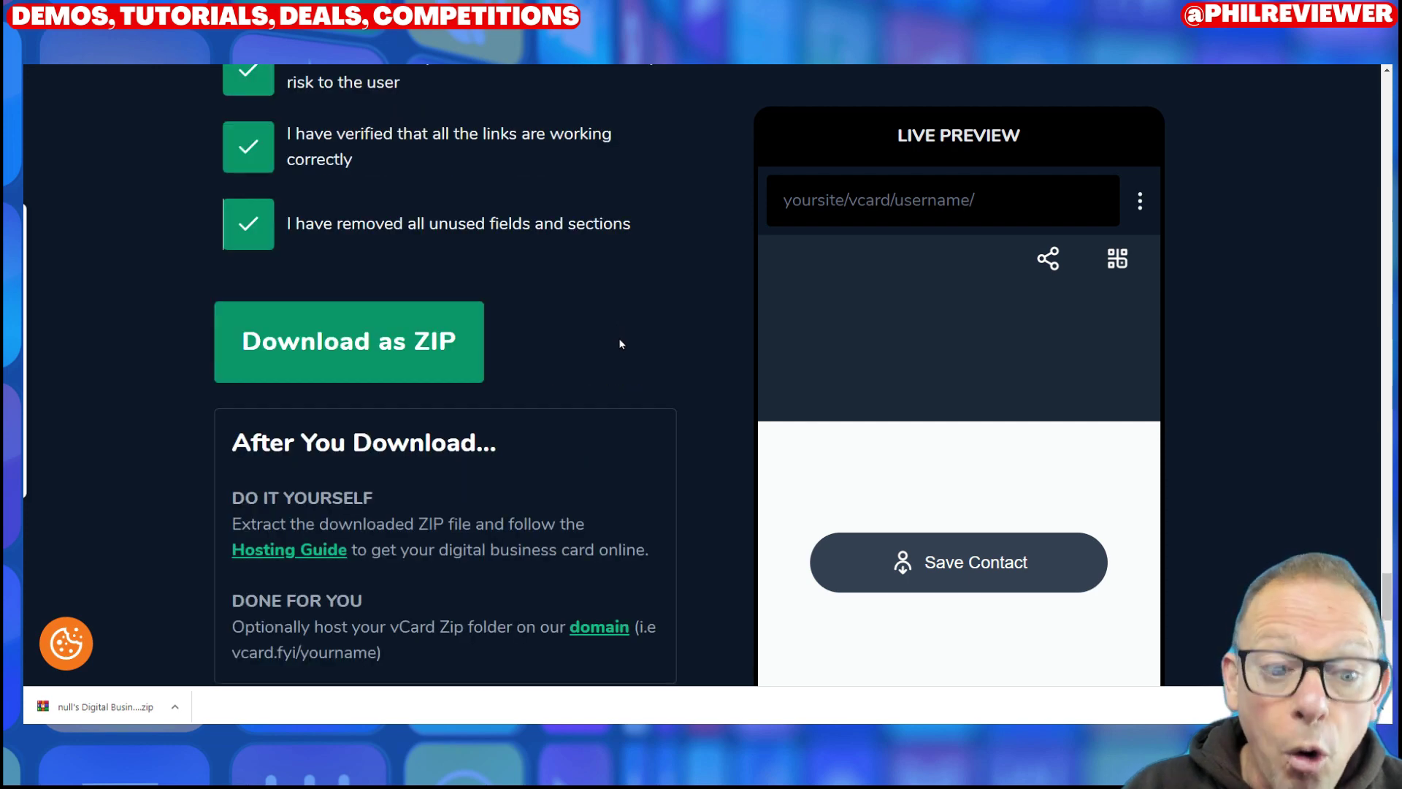
scroll(620, 343, "down", 4)
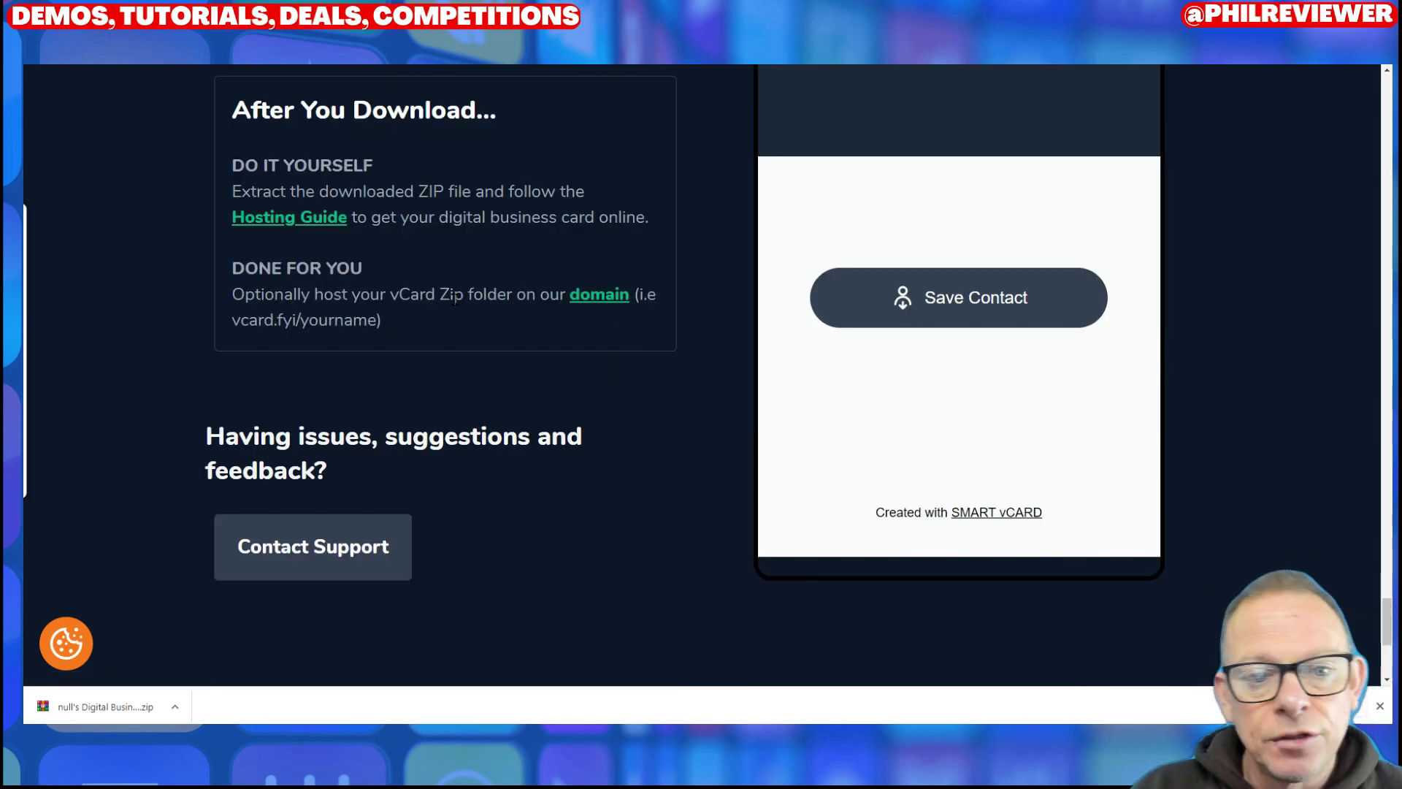
scroll(562, 288, "up", 4)
scroll(416, 260, "down", 8)
scroll(575, 259, "up", 4)
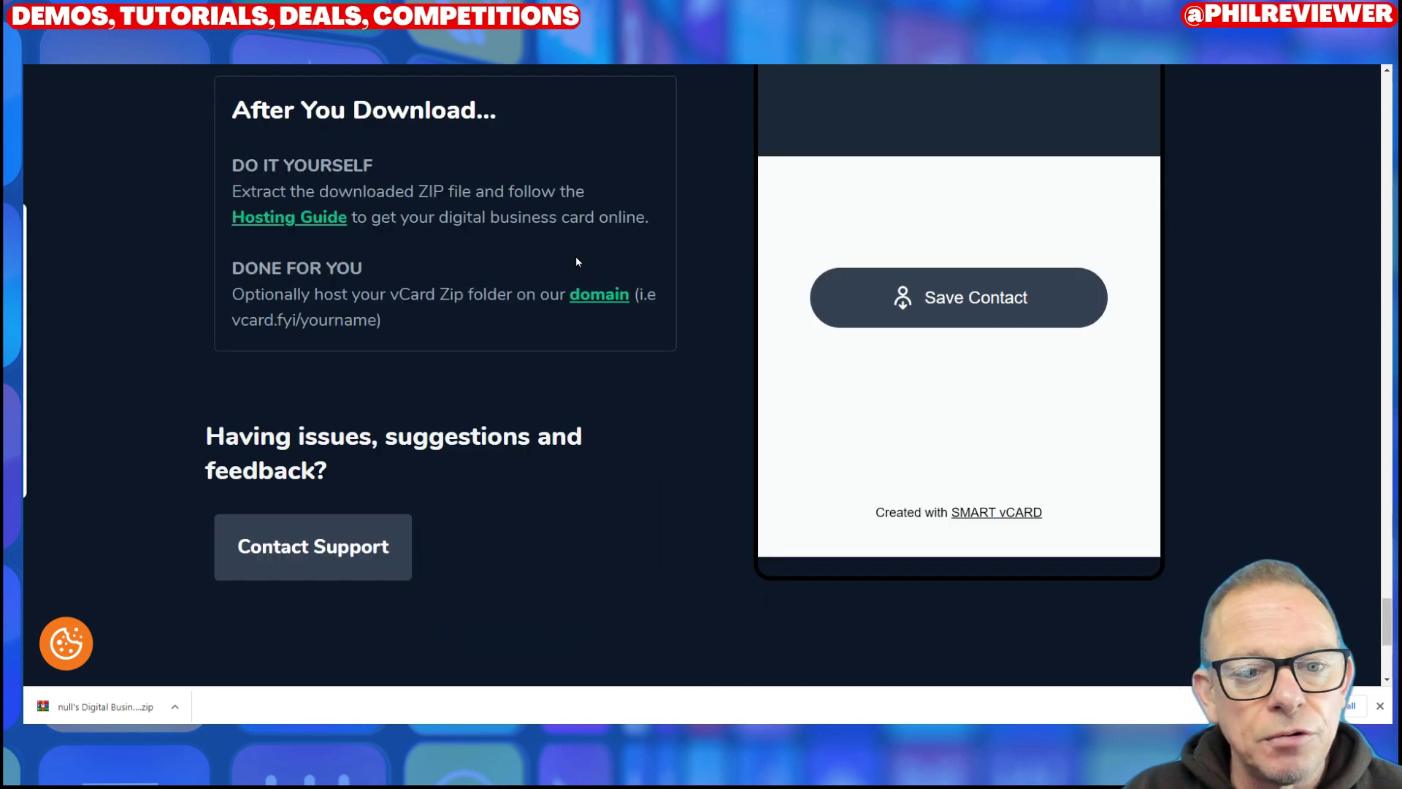
left_click(603, 308)
Step: Browse the Done For You Hosting offer, then return to the Digital Business Card Generator
scroll(438, 365, "down", 4)
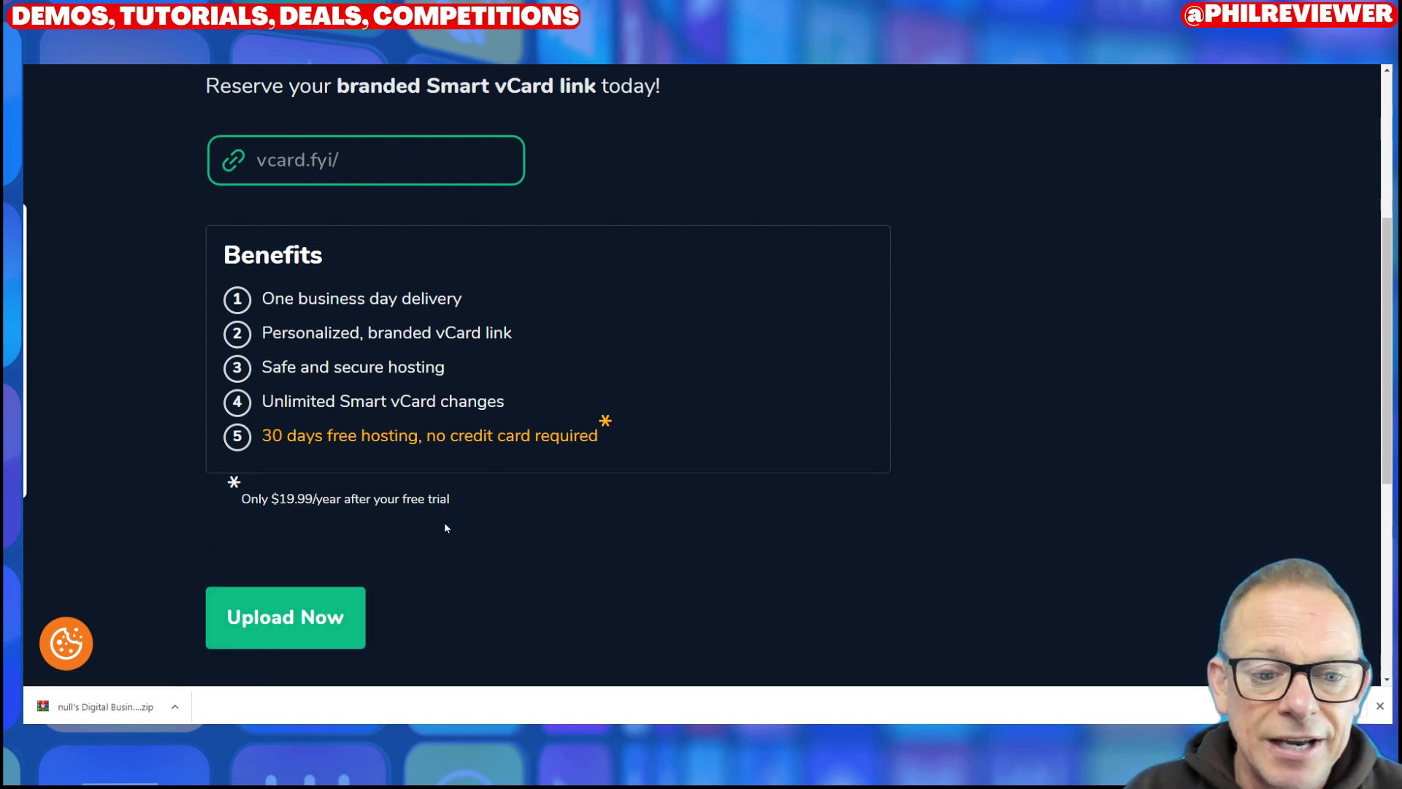
scroll(730, 544, "up", 4)
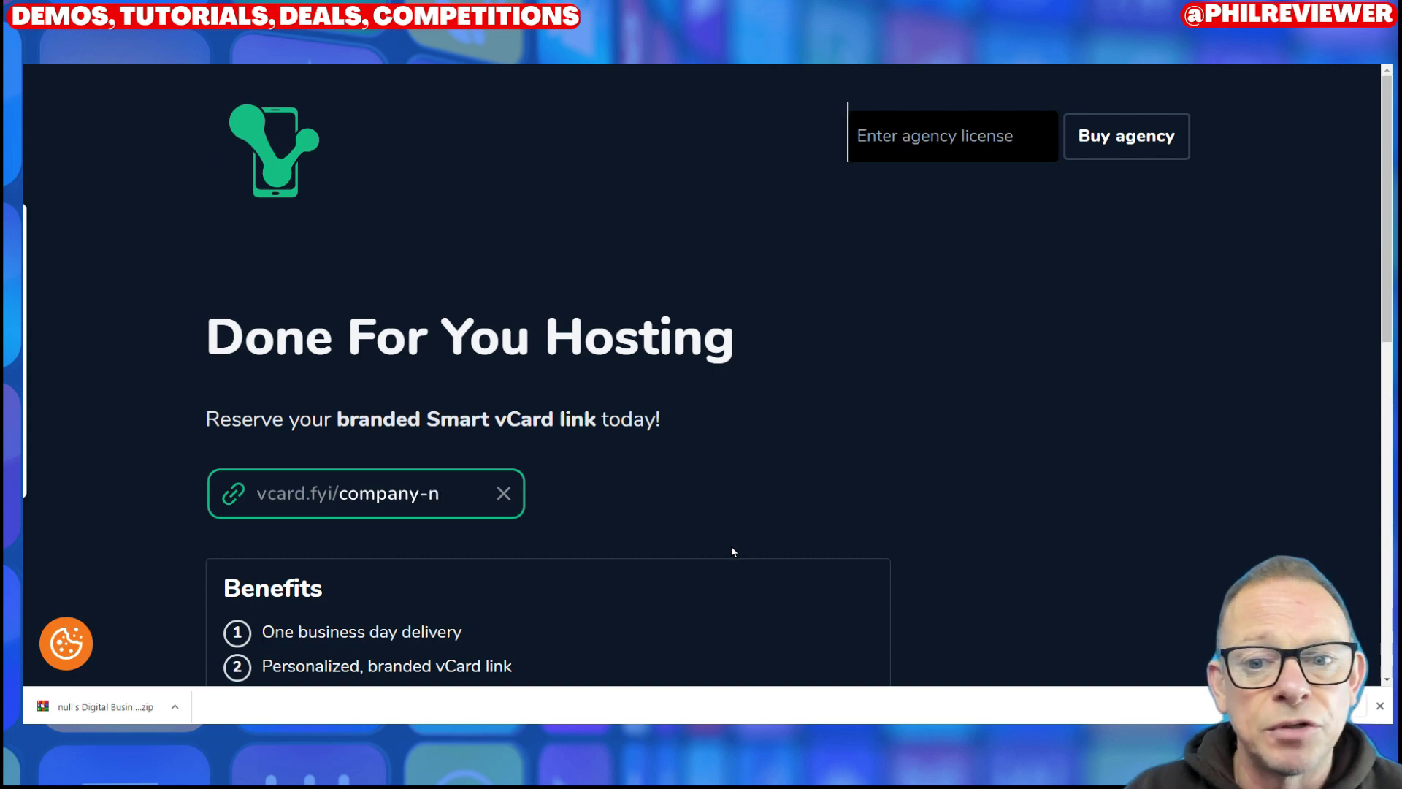
scroll(731, 549, "down", 4)
scroll(714, 562, "up", 4)
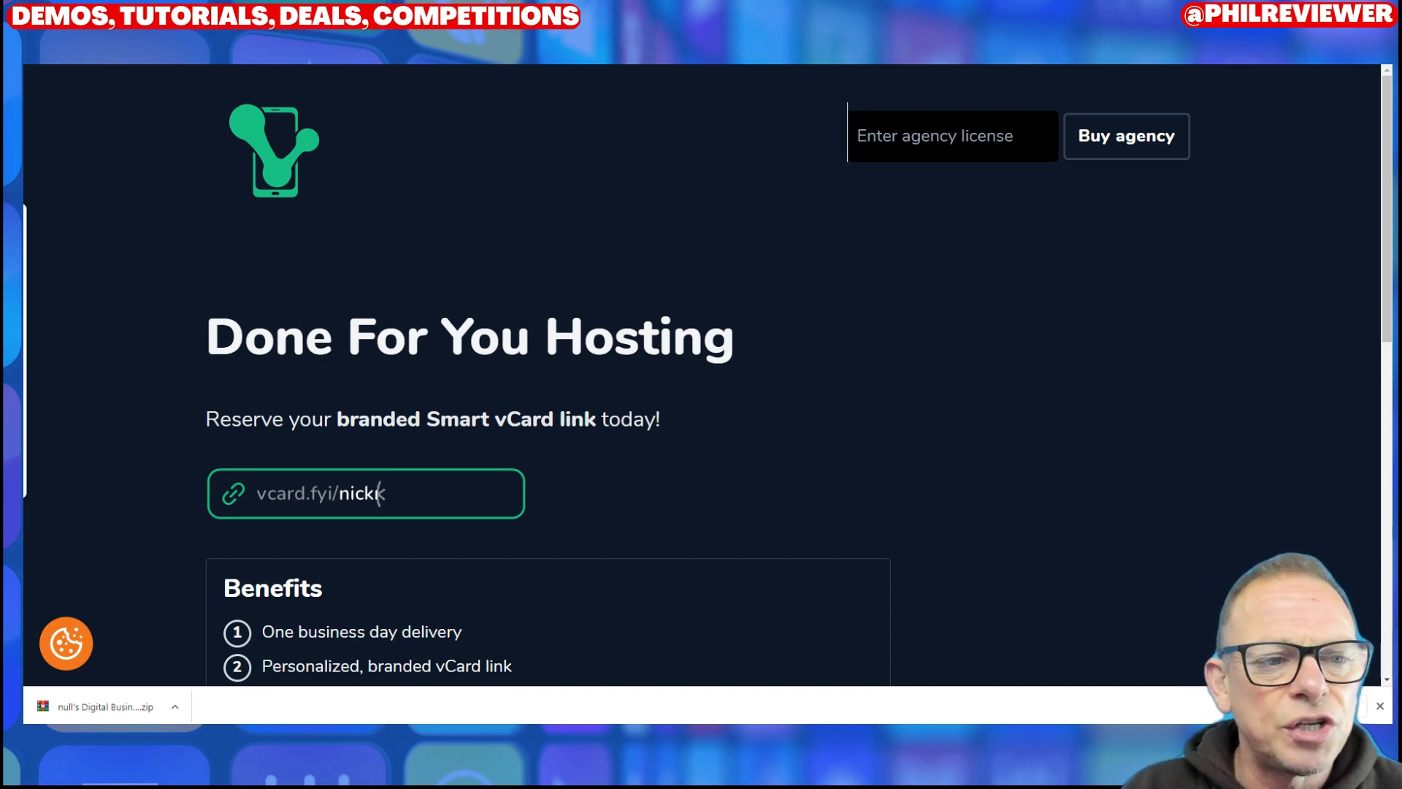
scroll(495, 300, "down", 10)
scroll(553, 329, "up", 20)
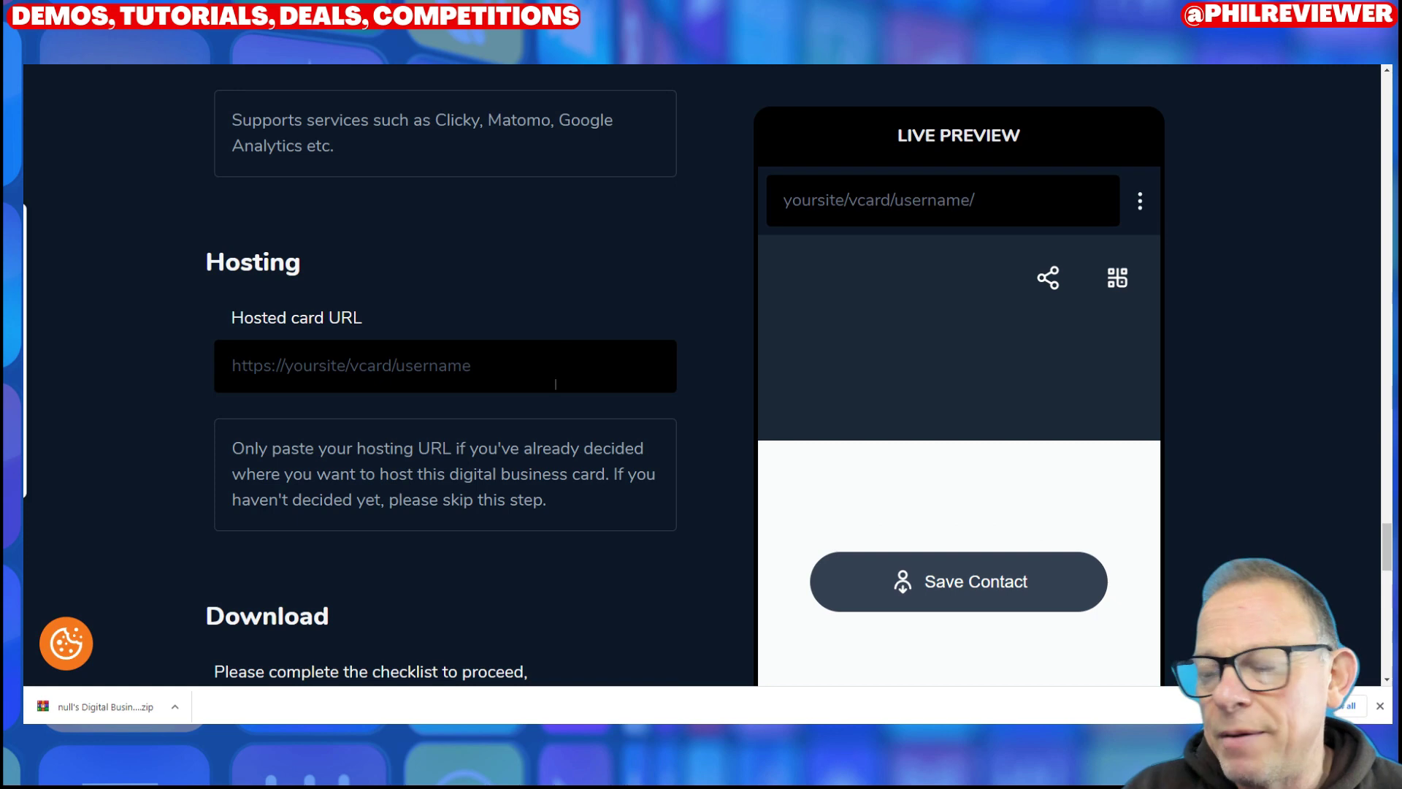
scroll(589, 477, "up", 15)
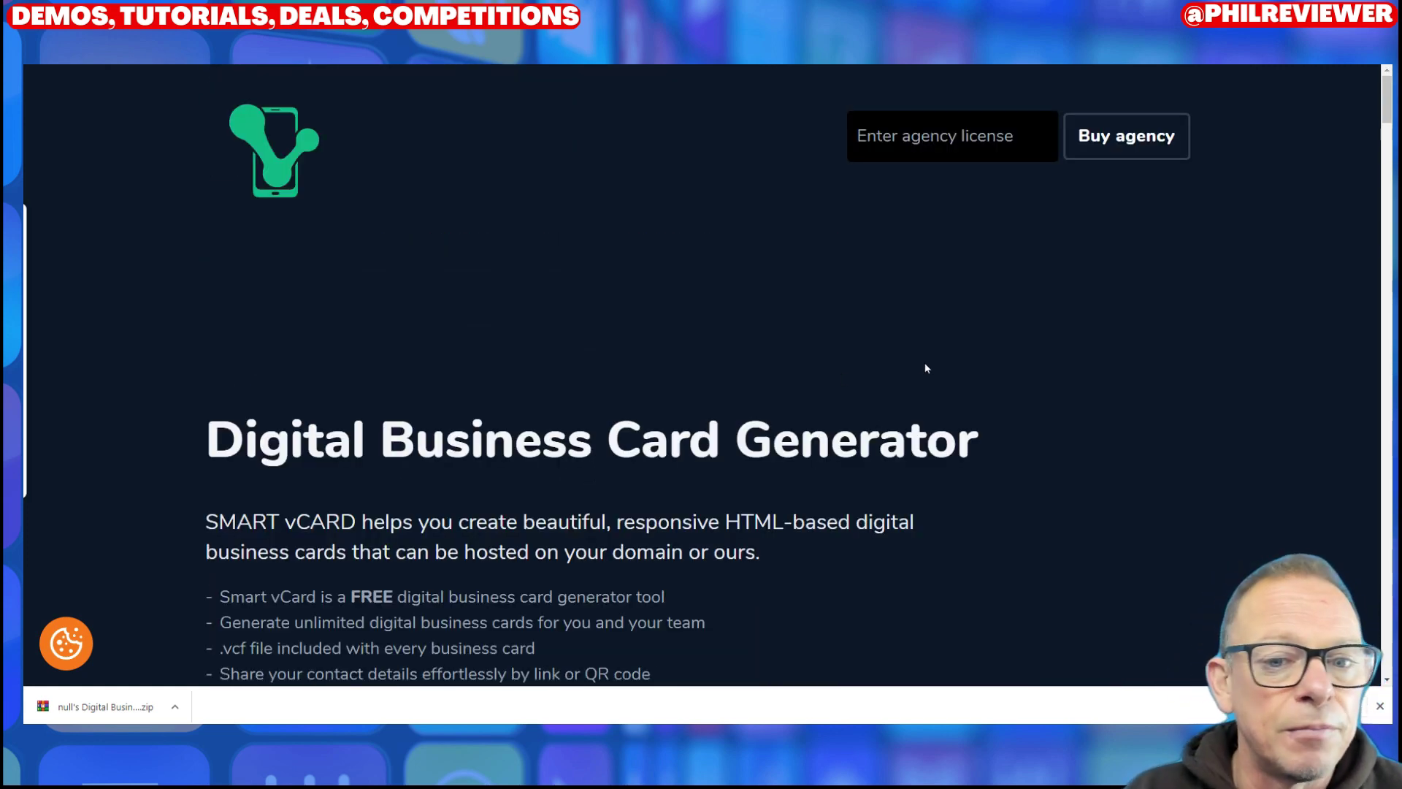
Step: Close Chrome's download bar at the bottom of the builder form
scroll(842, 409, "down", 8)
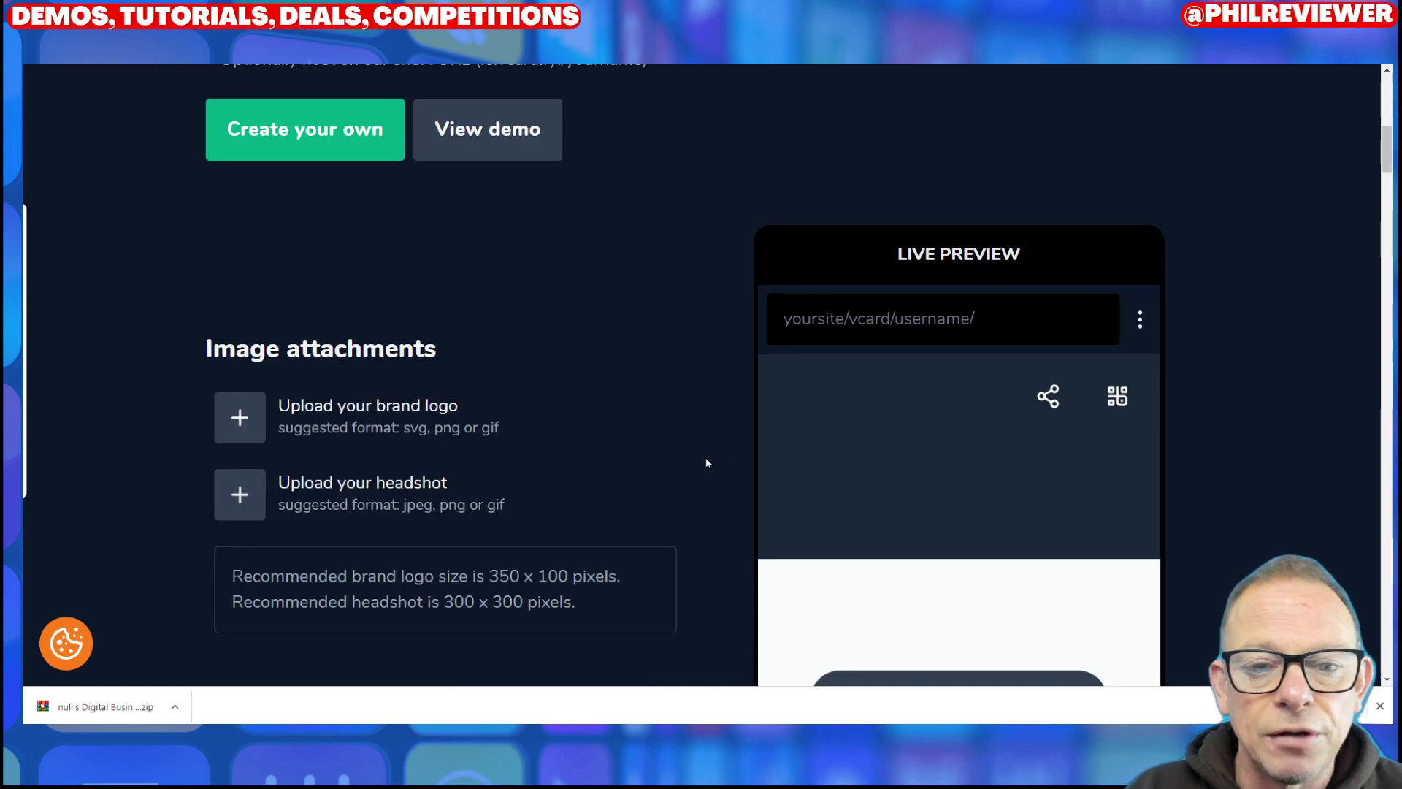
scroll(706, 463, "down", 8)
scroll(705, 519, "down", 4)
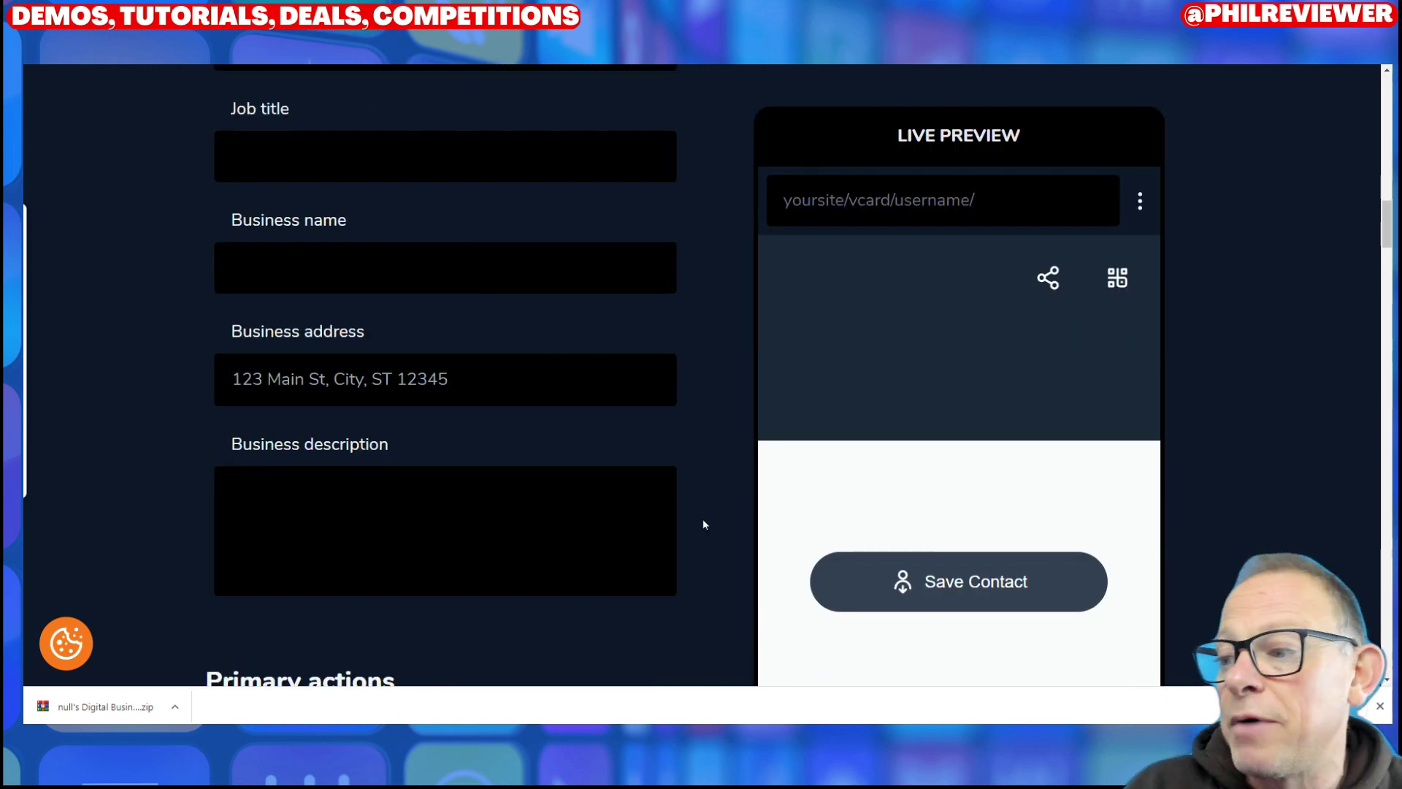
scroll(689, 506, "up", 15)
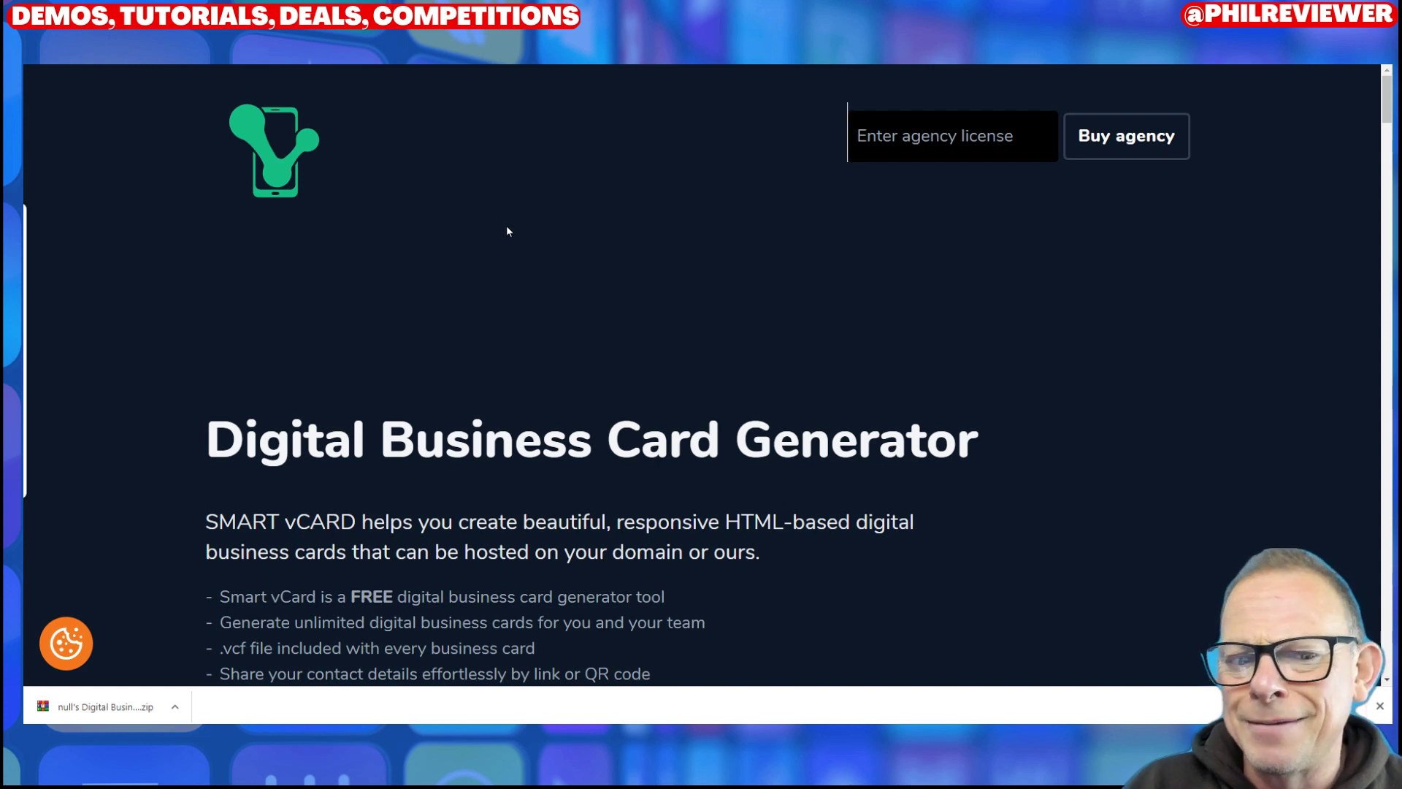
left_click(1378, 709)
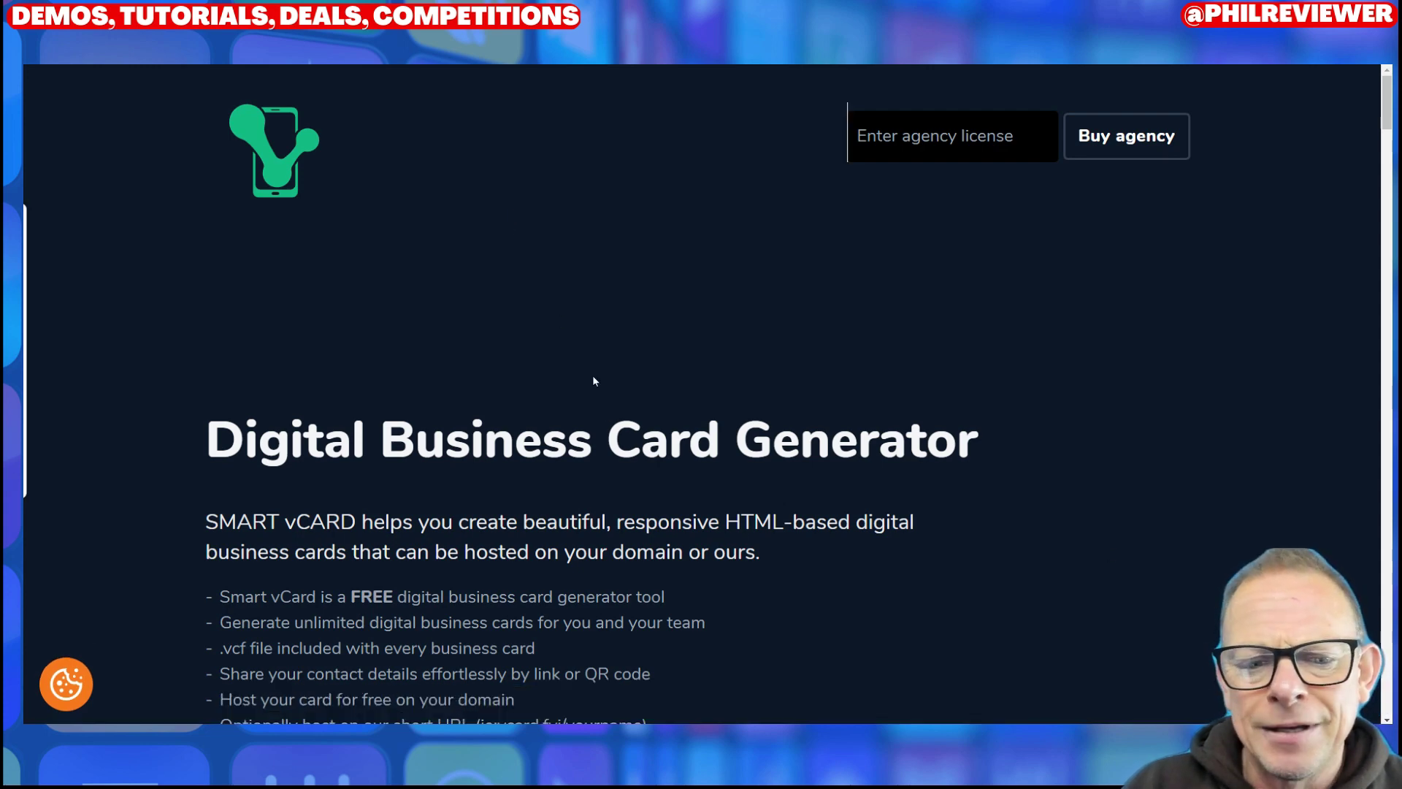
Step: Scroll through the generator page and back up to its introduction
scroll(594, 394, "down", 3)
scroll(594, 423, "up", 3)
scroll(595, 422, "down", 5)
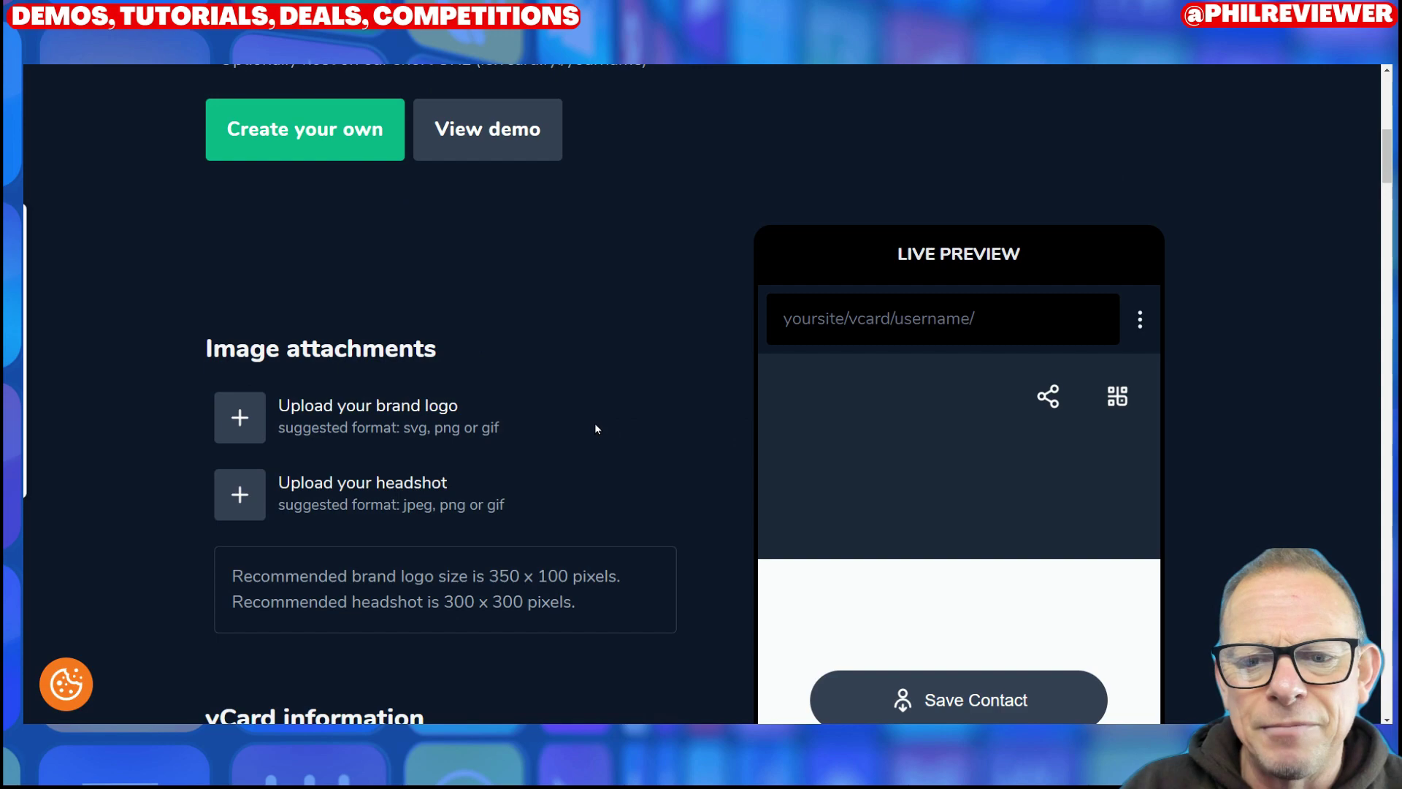
scroll(595, 423, "up", 5)
scroll(594, 423, "down", 3)
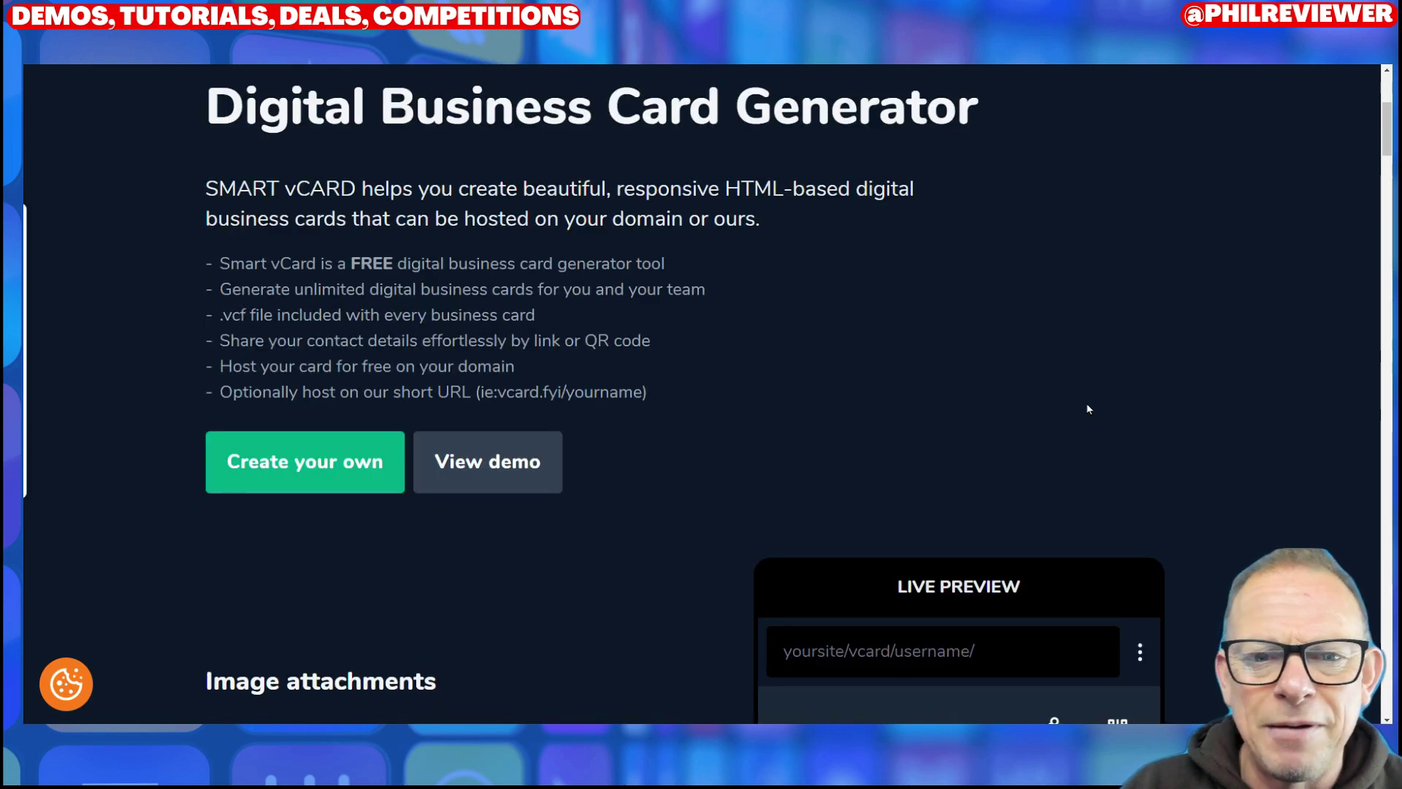
scroll(642, 391, "down", 5)
scroll(786, 469, "up", 2)
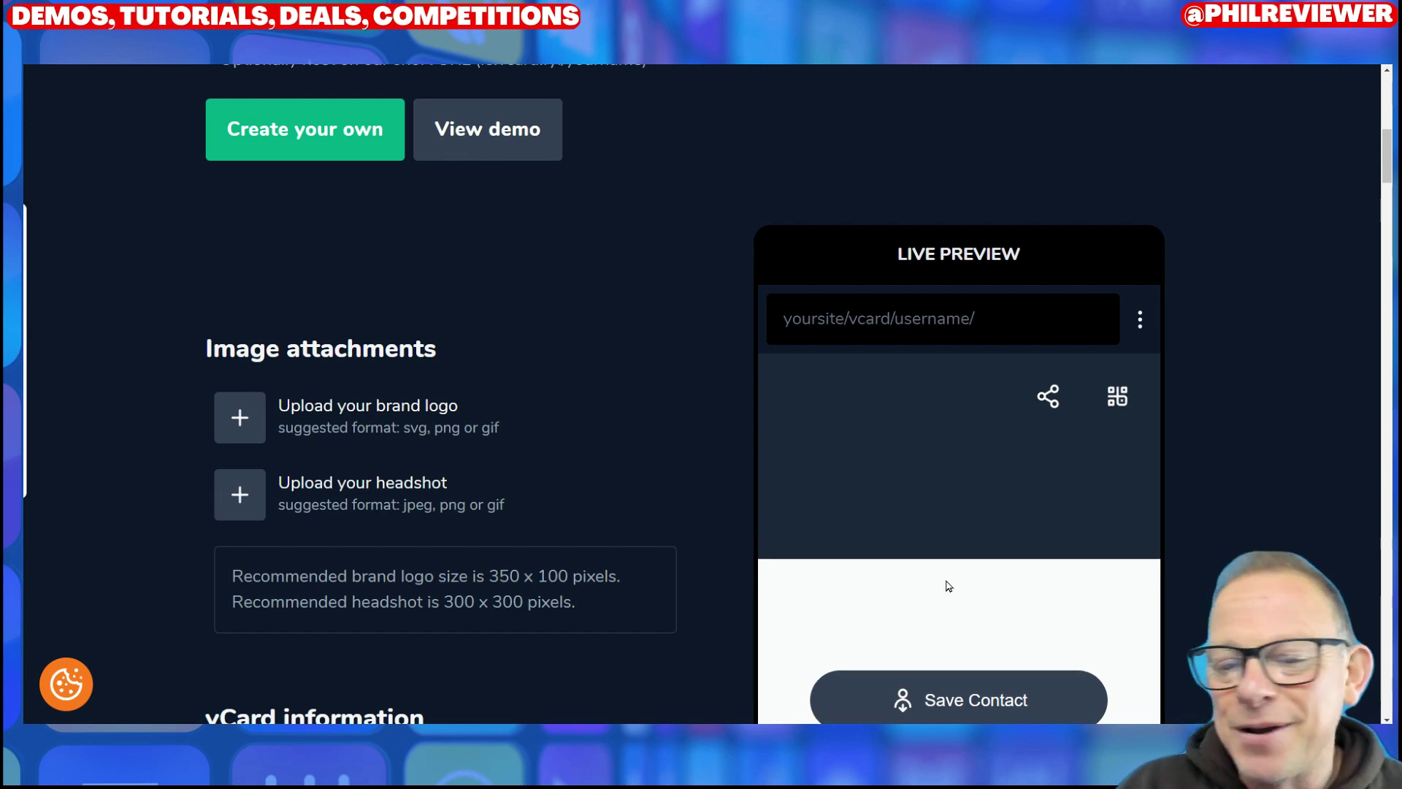
scroll(584, 482, "down", 5)
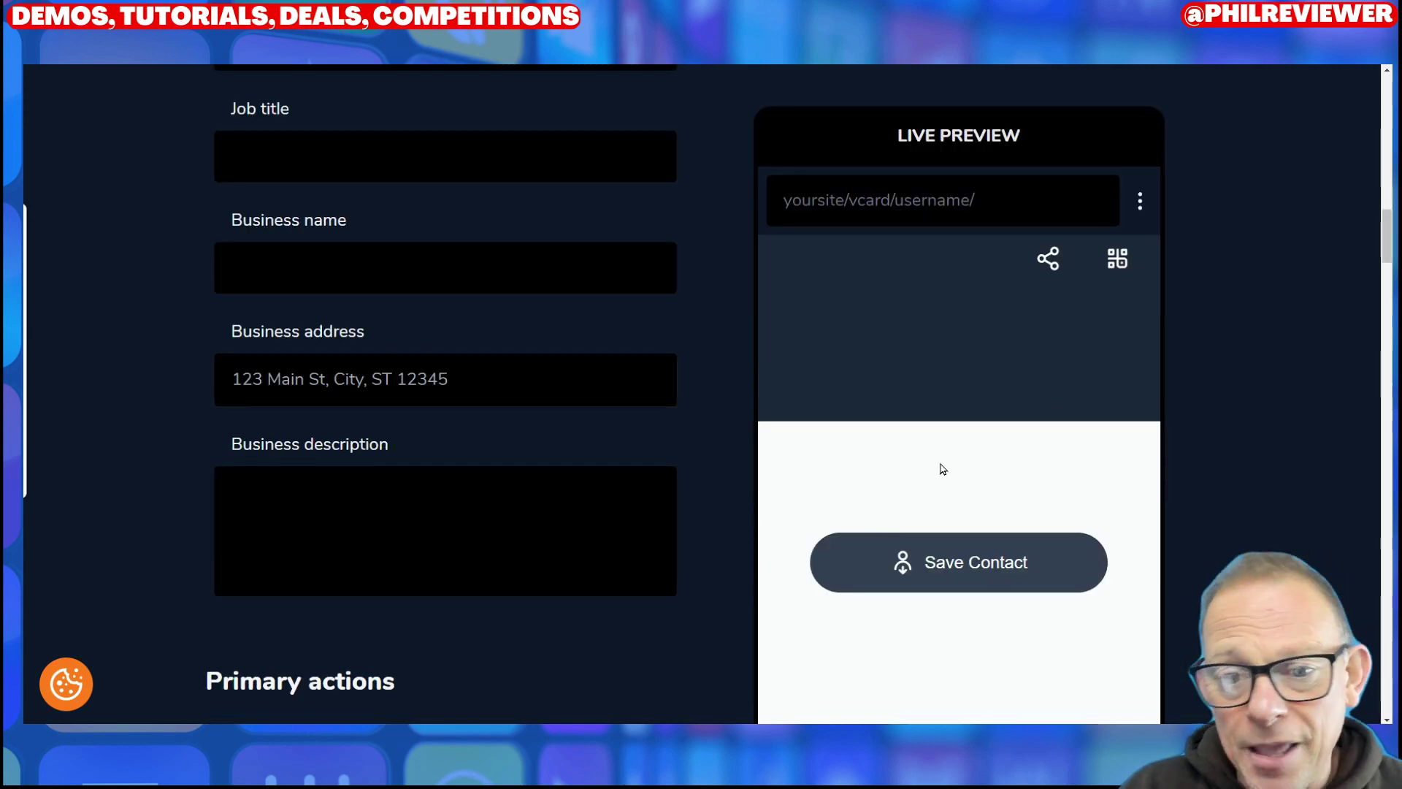
scroll(704, 494, "down", 5)
scroll(679, 478, "down", 5)
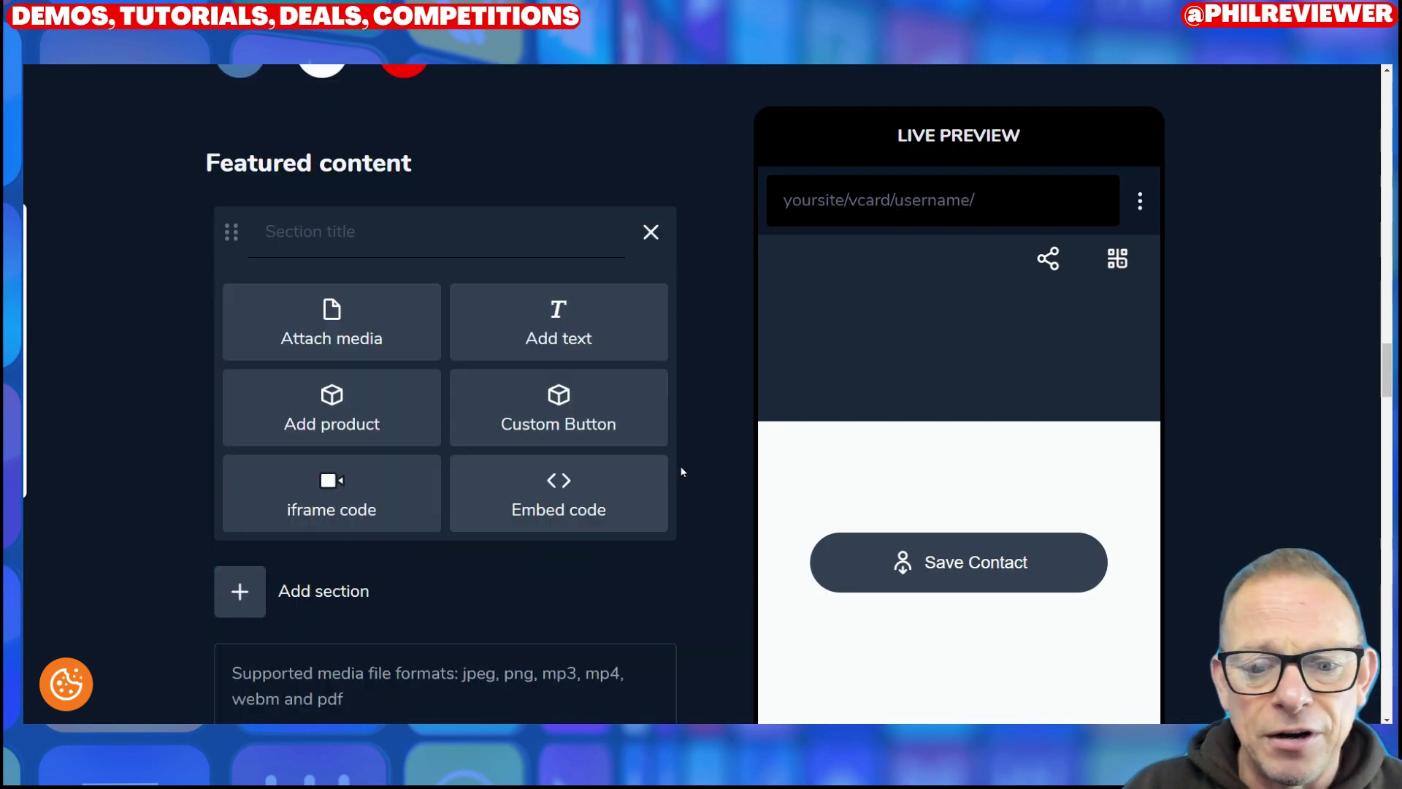
scroll(444, 428, "down", 10)
scroll(607, 546, "down", 10)
scroll(605, 617, "up", 15)
scroll(616, 524, "up", 20)
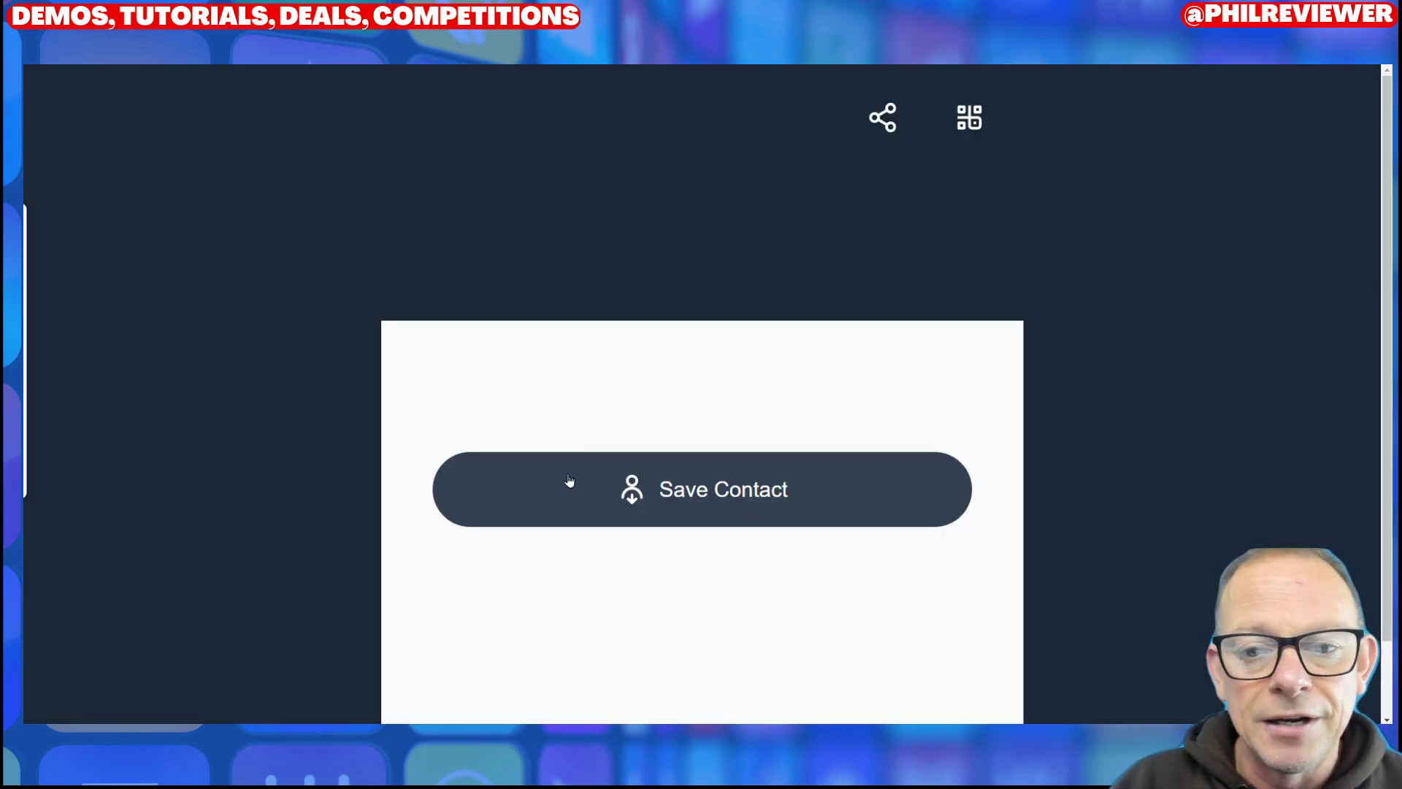
Step: View the exported card's QR code popup, then close it
scroll(730, 439, "down", 1)
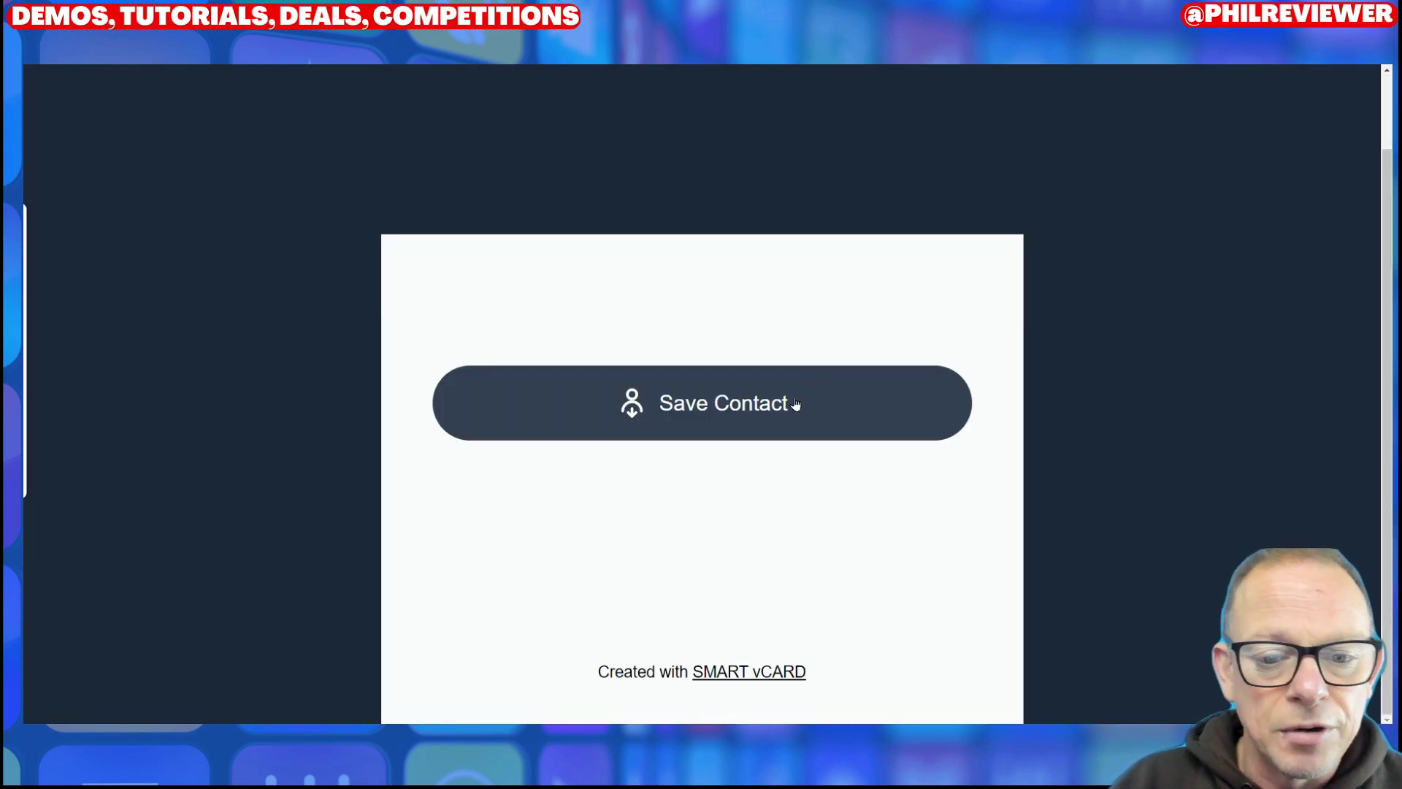
scroll(804, 490, "up", 1)
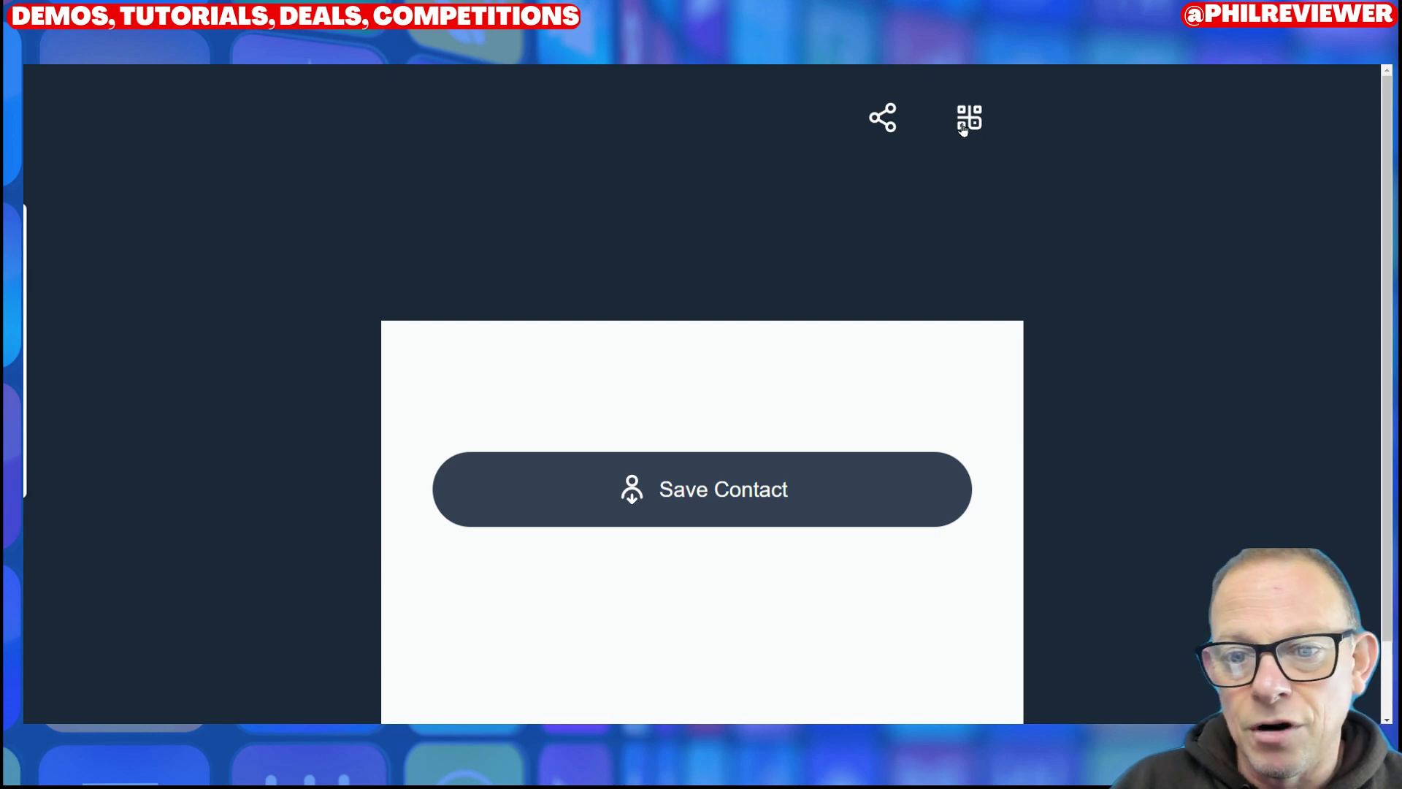
left_click(962, 126)
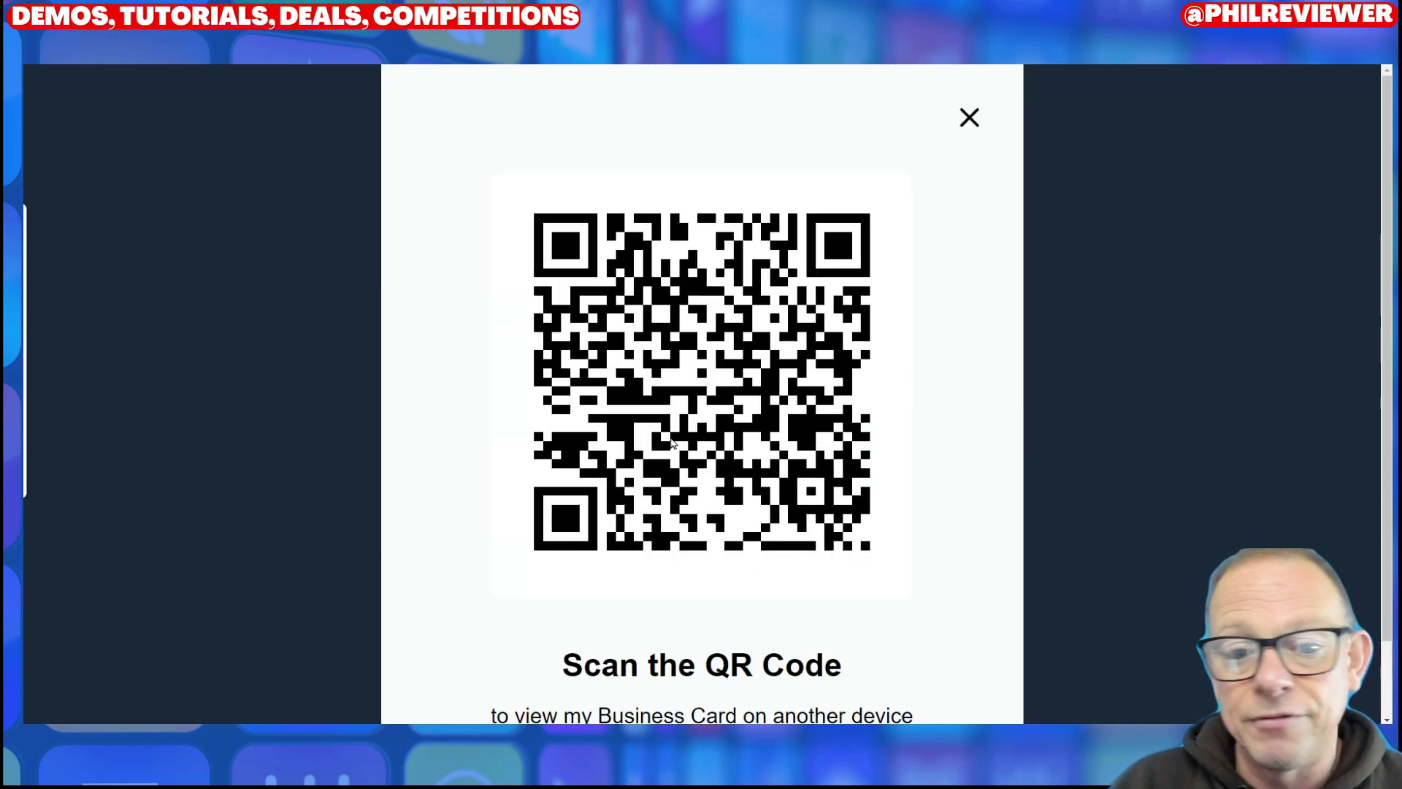
left_click(969, 119)
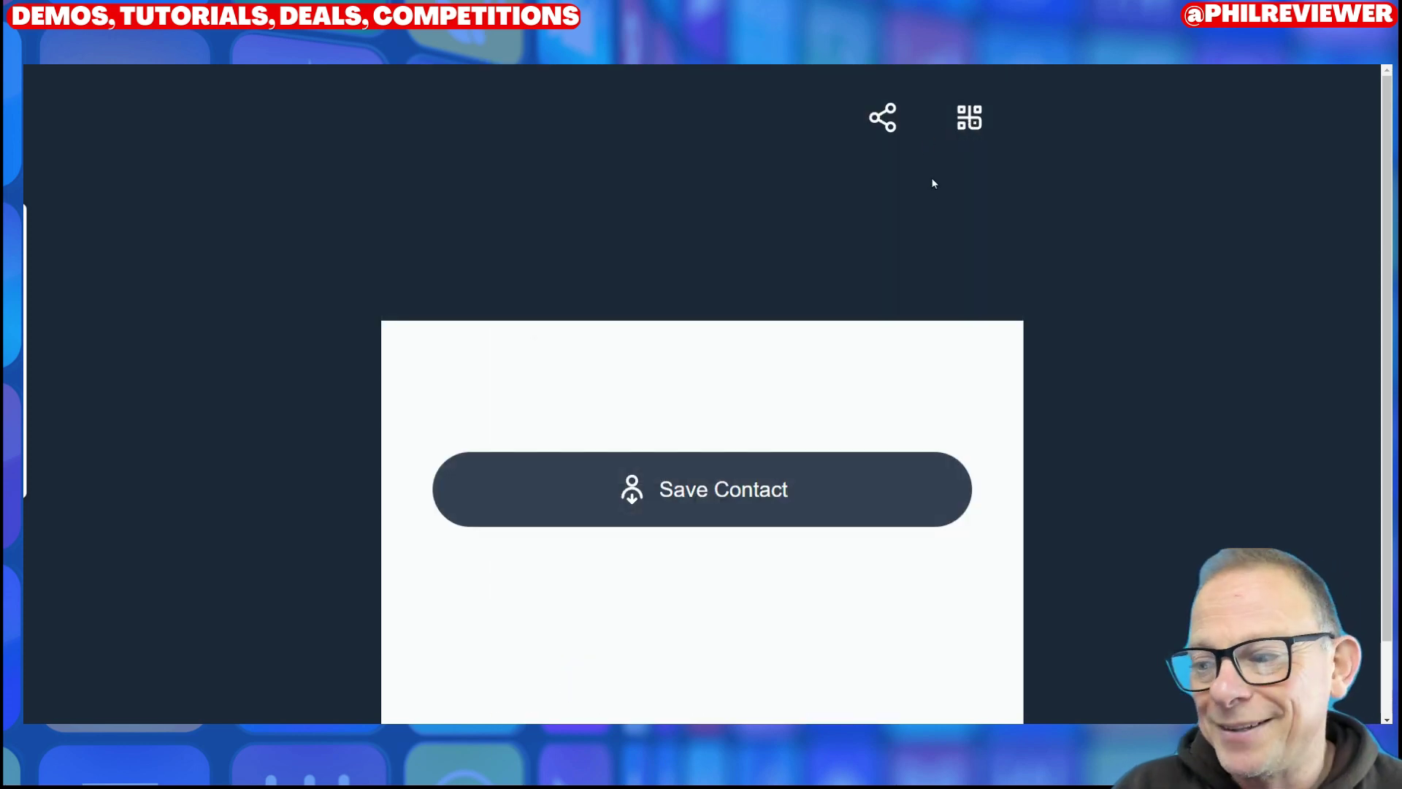